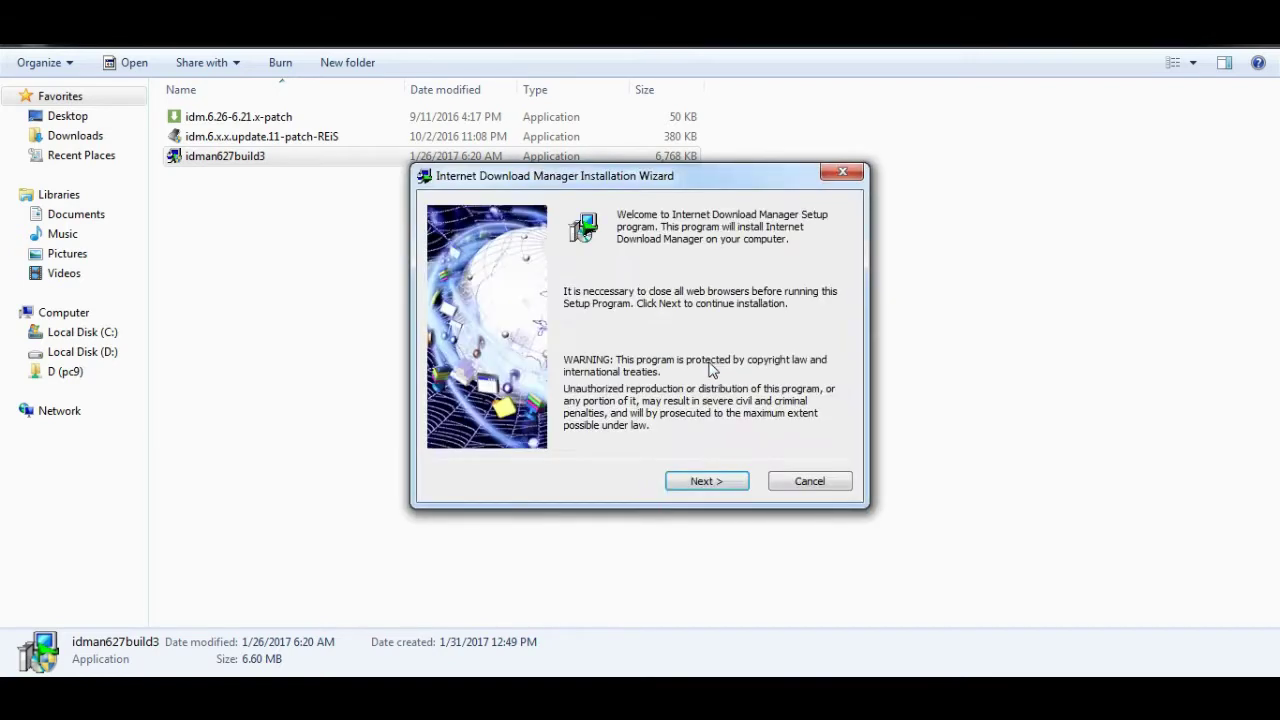
Install Internet Download Manager, accepting the license agreement and keeping the default destination folder and desktop icon option
click(707, 481)
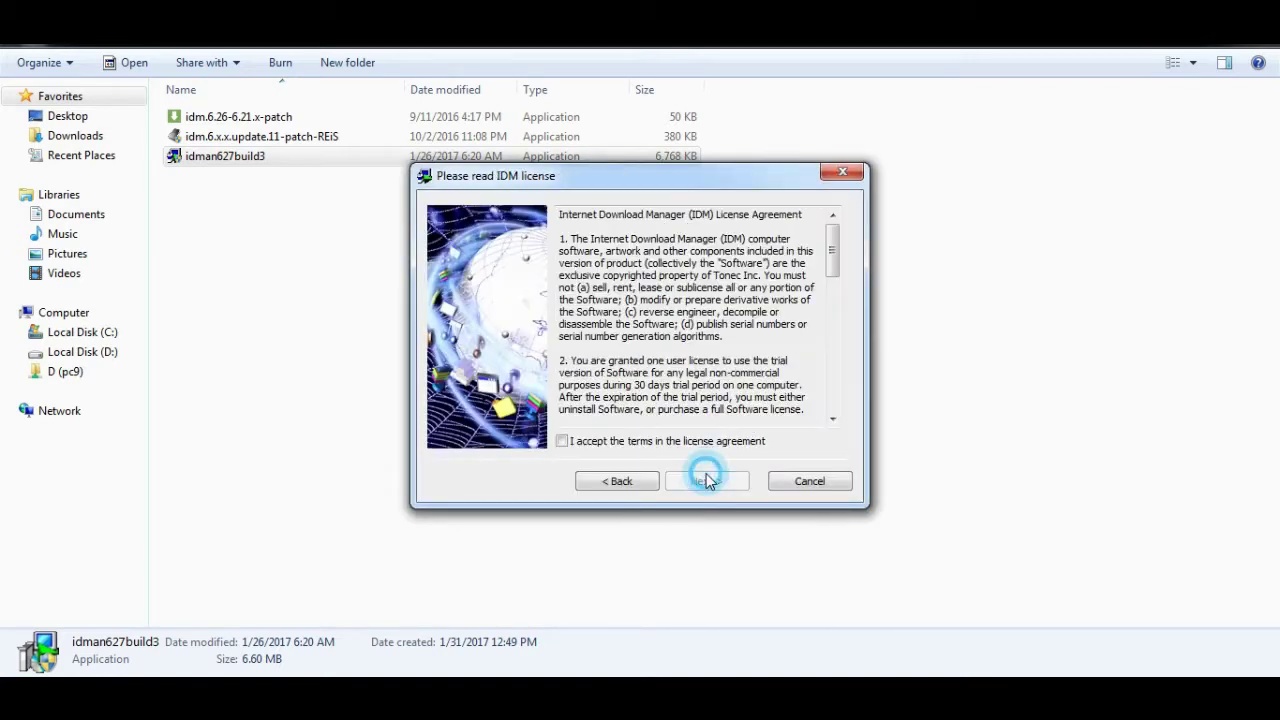
click(697, 441)
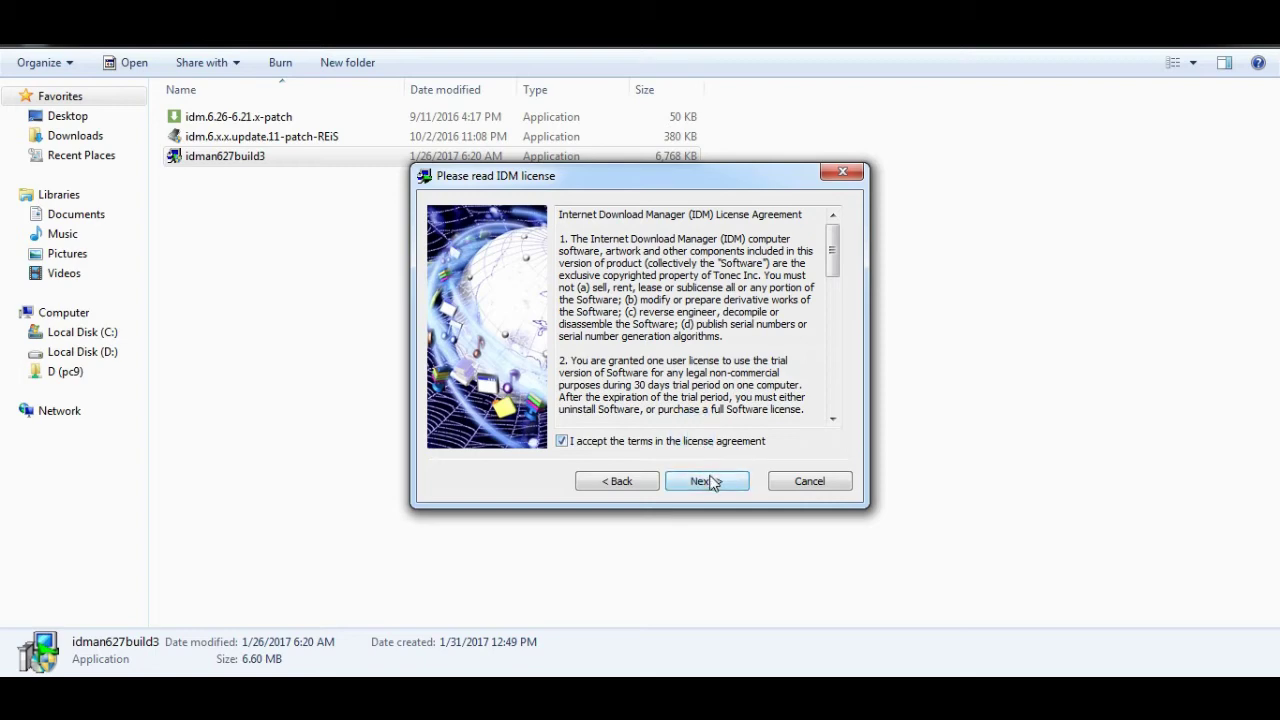
drag(719, 180, 695, 208)
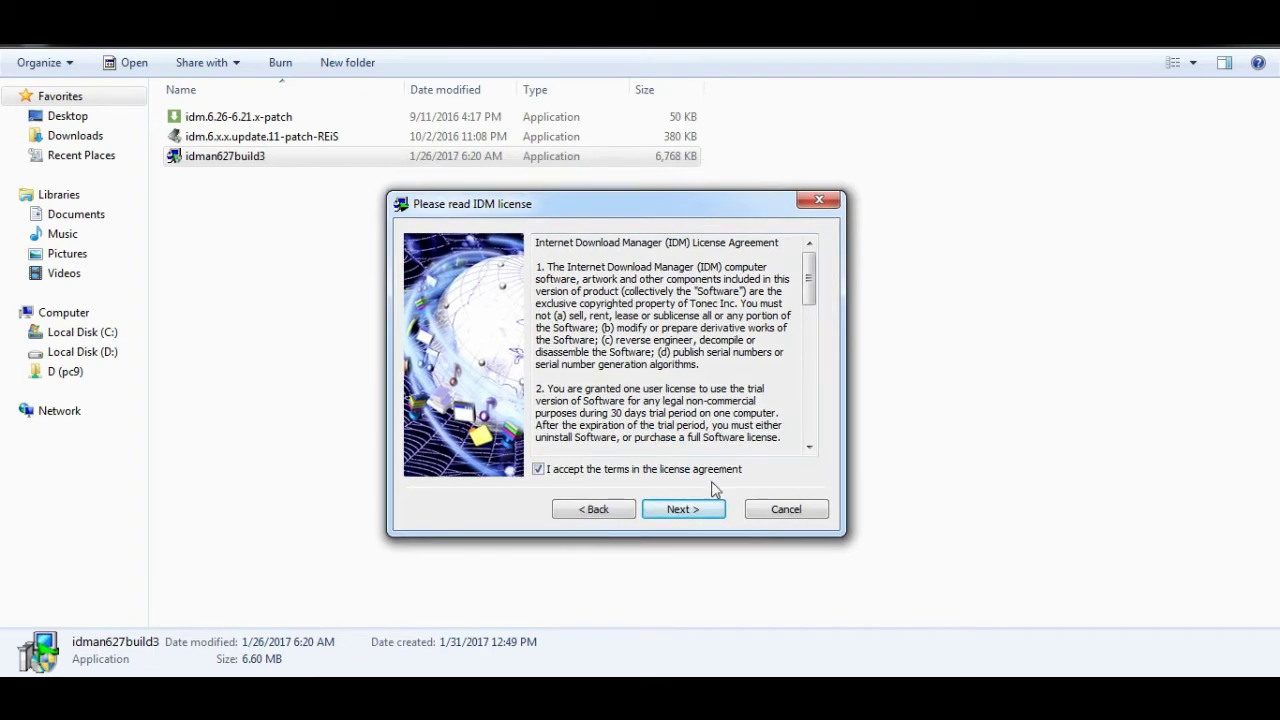
scroll(750, 378, down, 2)
click(683, 509)
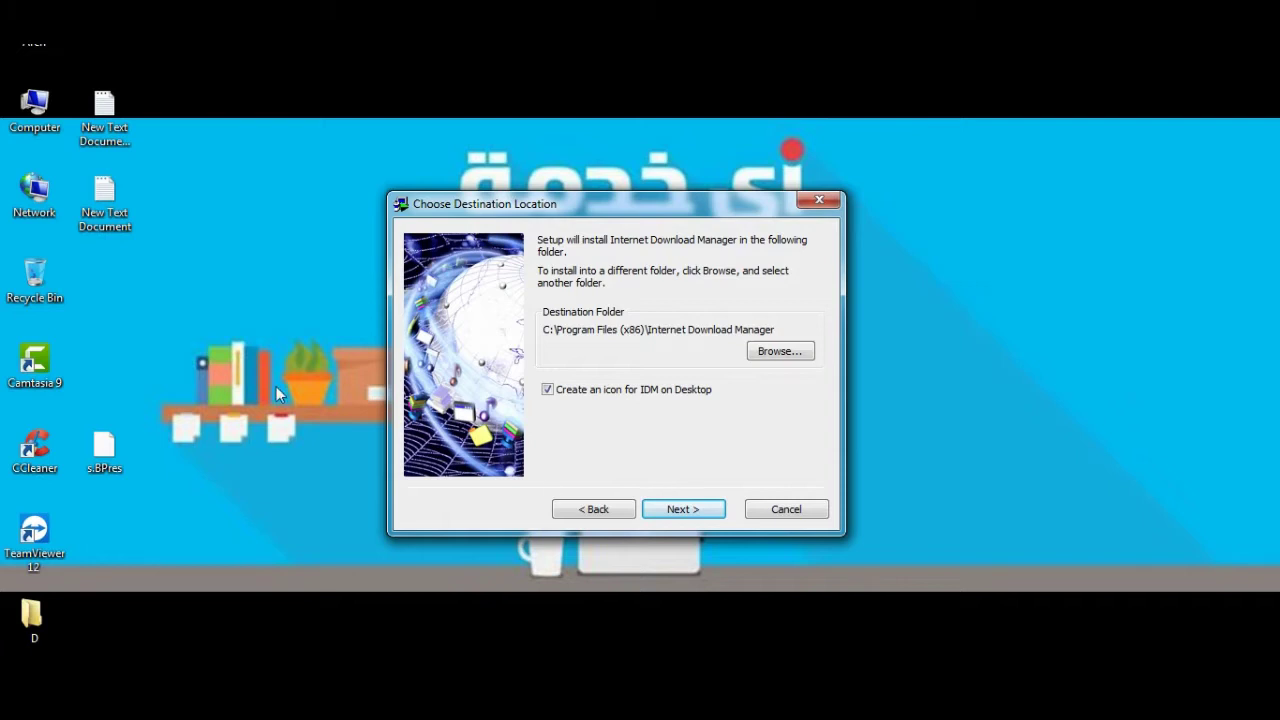
click(677, 518)
click(693, 508)
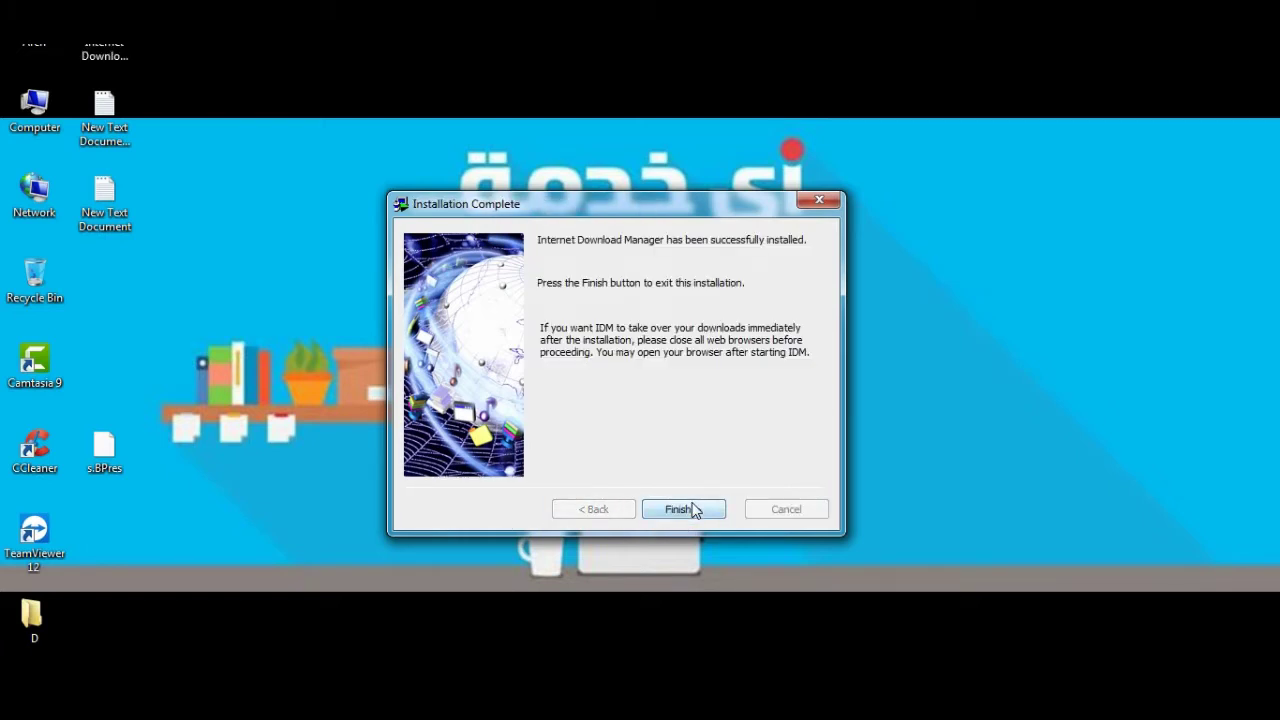
click(680, 509)
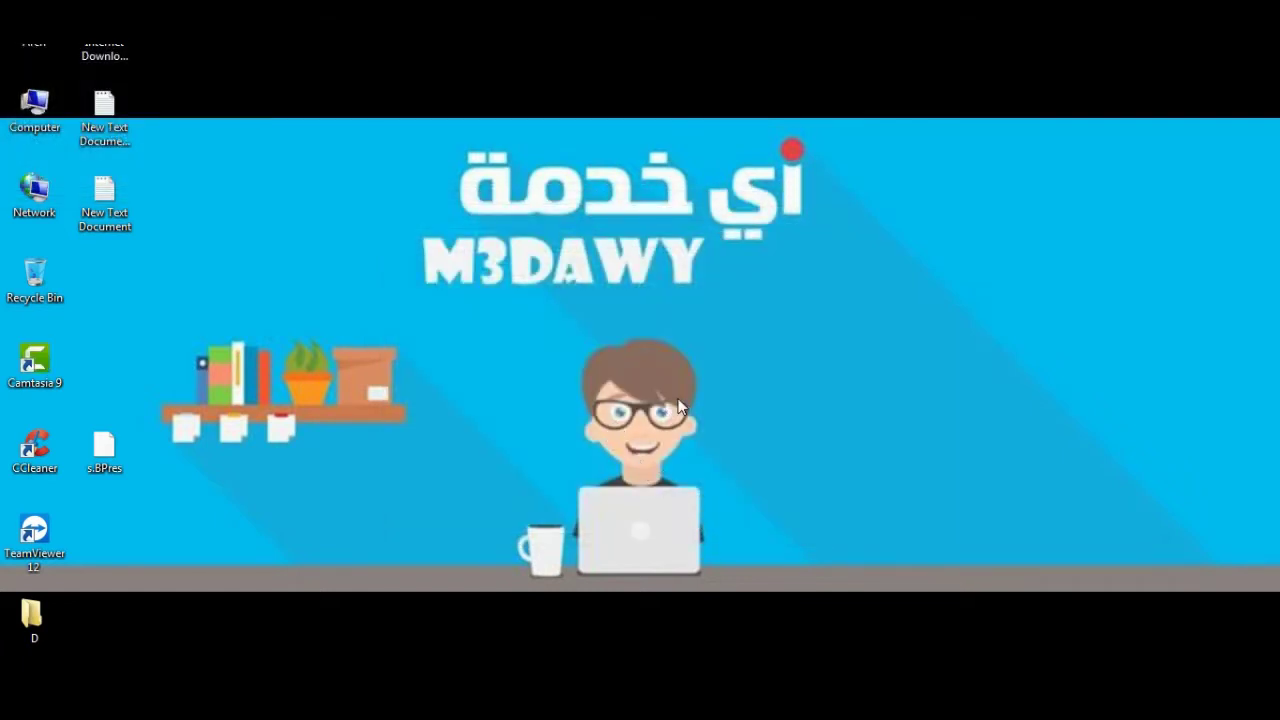
right_click(706, 292)
right_click(746, 334)
click(818, 393)
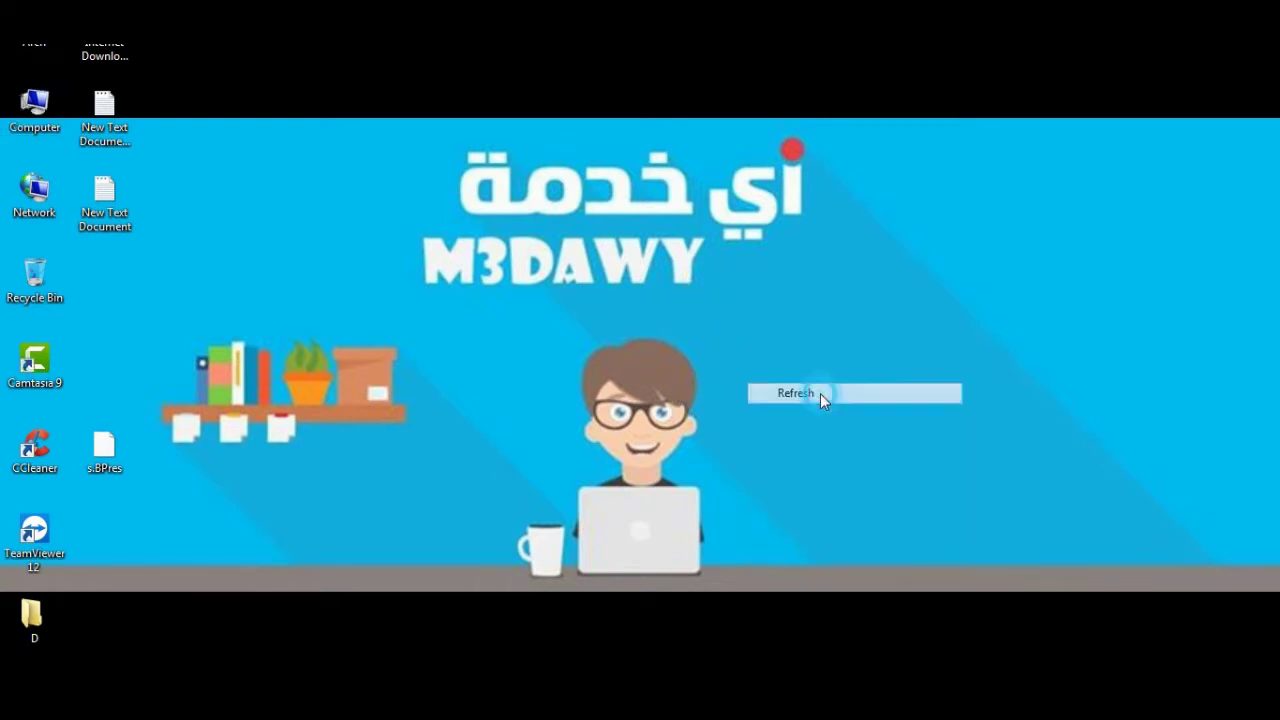
right_click(710, 317)
click(758, 368)
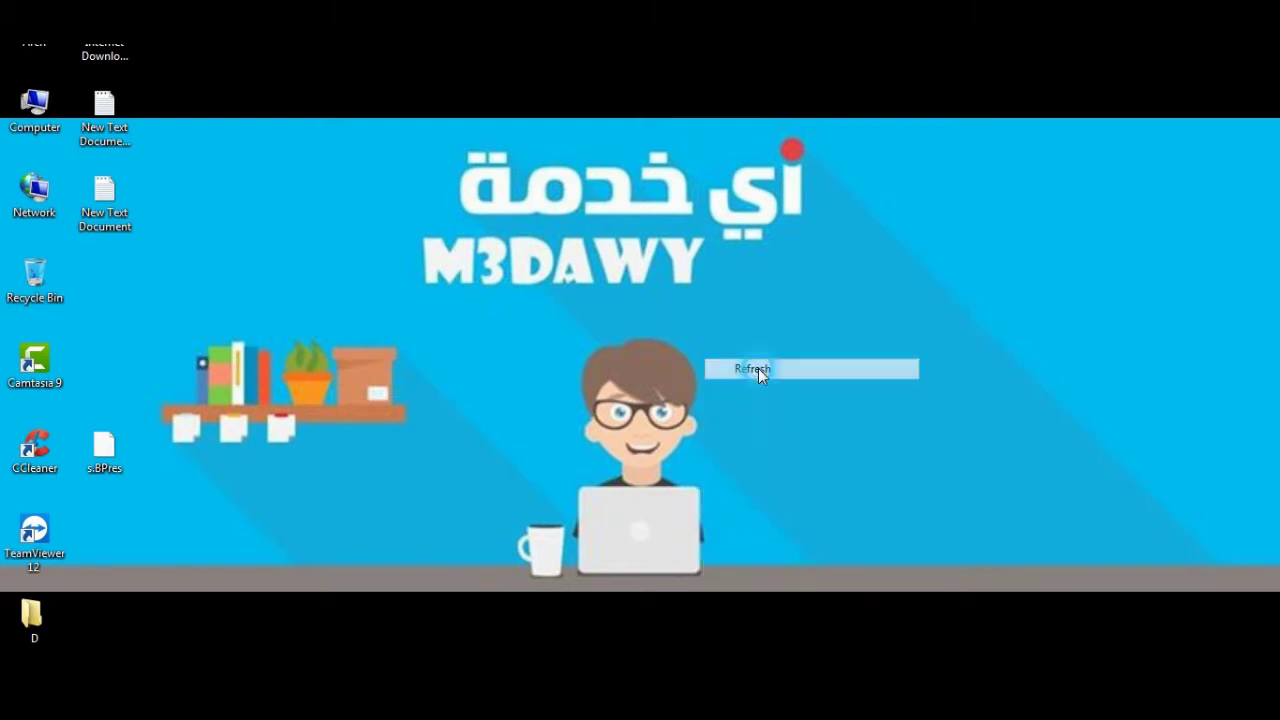
right_click(726, 326)
click(760, 378)
right_click(684, 294)
click(748, 346)
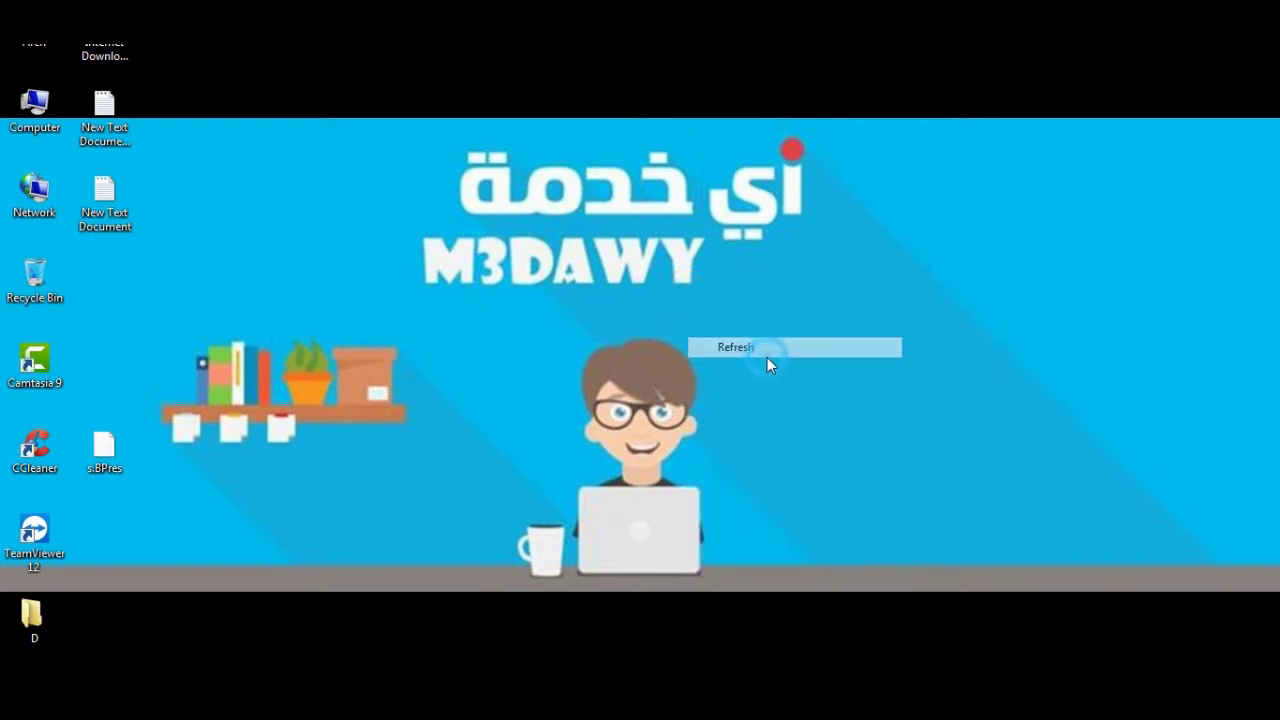
right_click(685, 315)
click(779, 368)
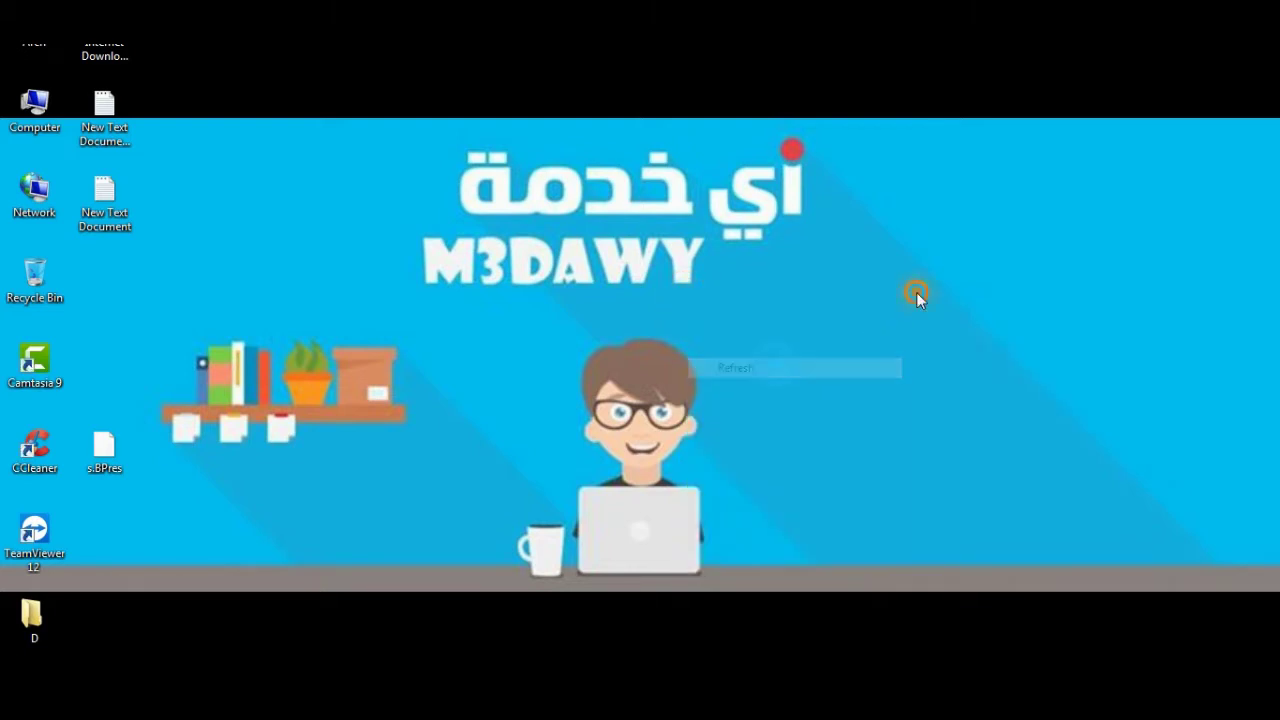
right_click(914, 291)
click(934, 346)
click(1099, 672)
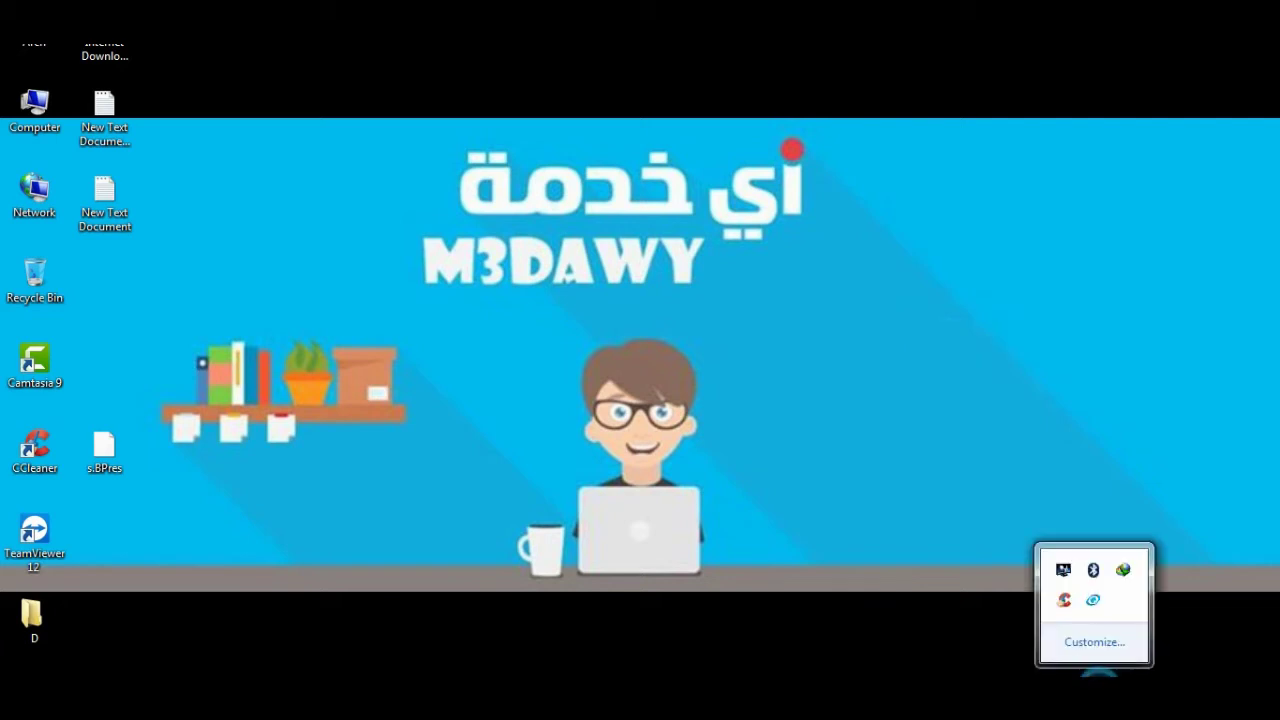
right_click(1062, 345)
click(1090, 394)
Open Internet Download Manager from the desktop, check its registration options and close the program window
double_click(104, 50)
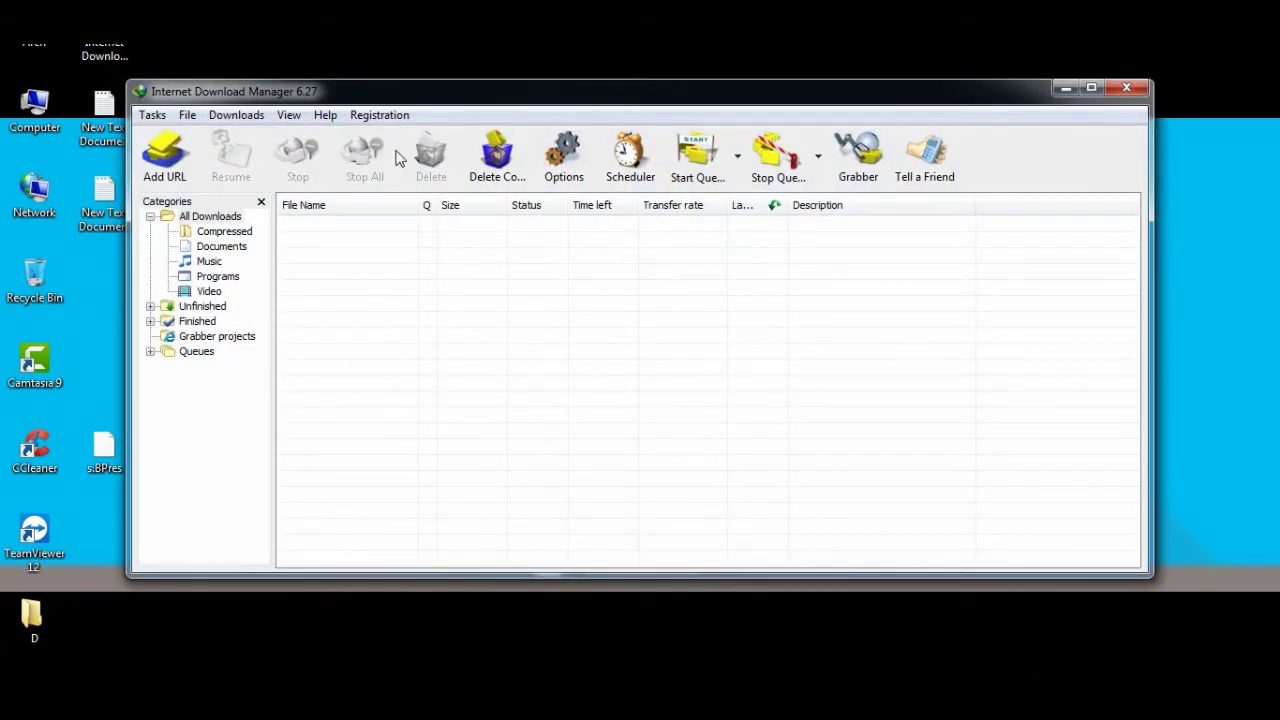
click(379, 115)
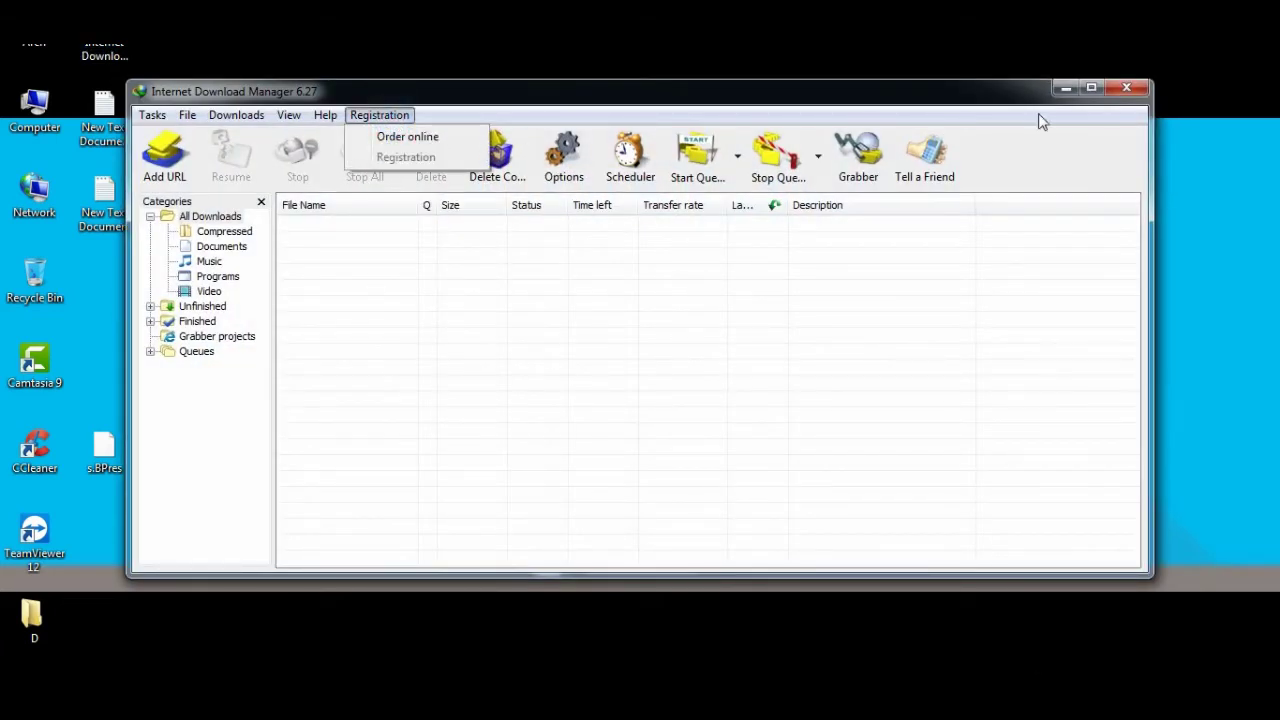
click(1126, 88)
click(1126, 88)
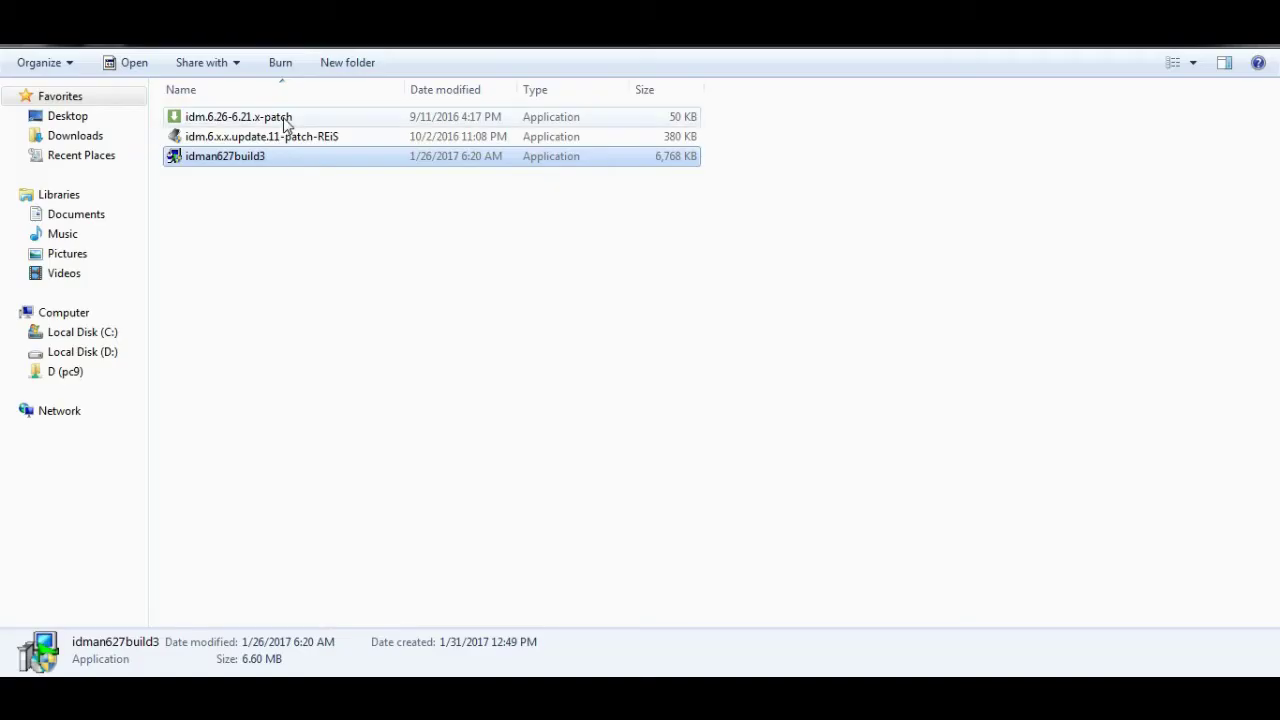
Run idm.6.x.x.update.11-patch-REiS from the installer folder, start the patch and enter a first name
click(285, 137)
double_click(285, 137)
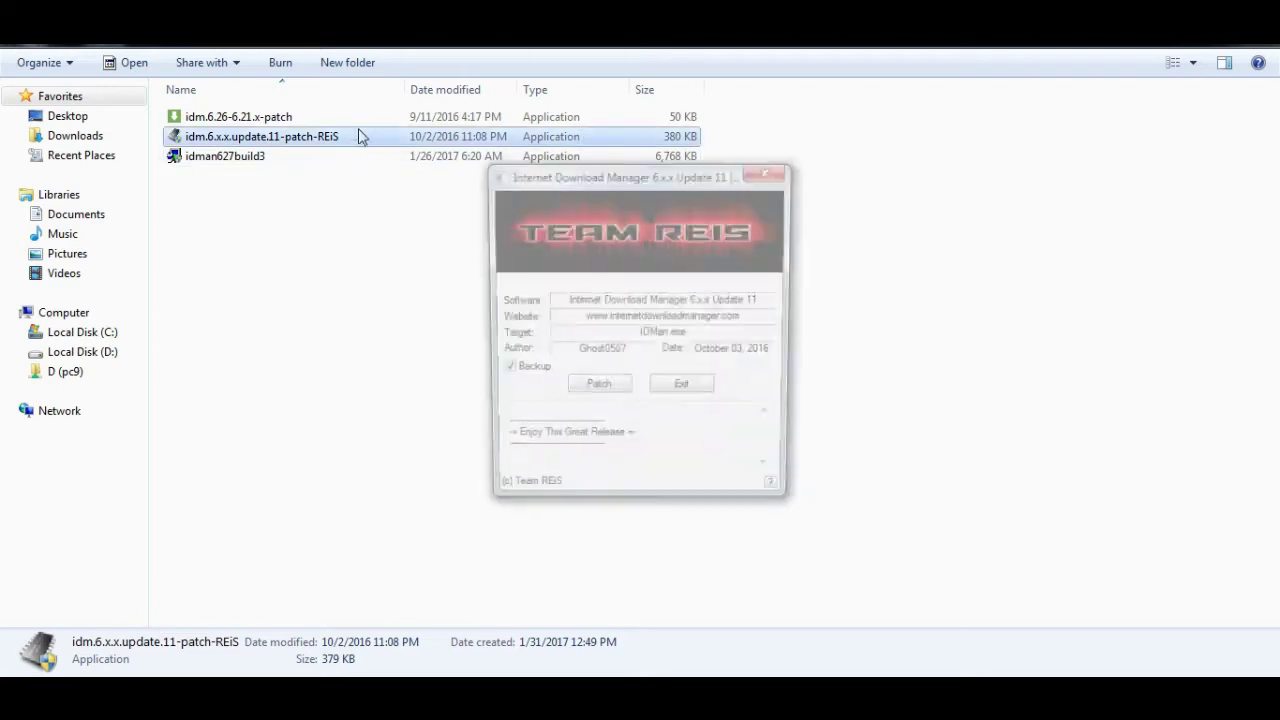
click(606, 393)
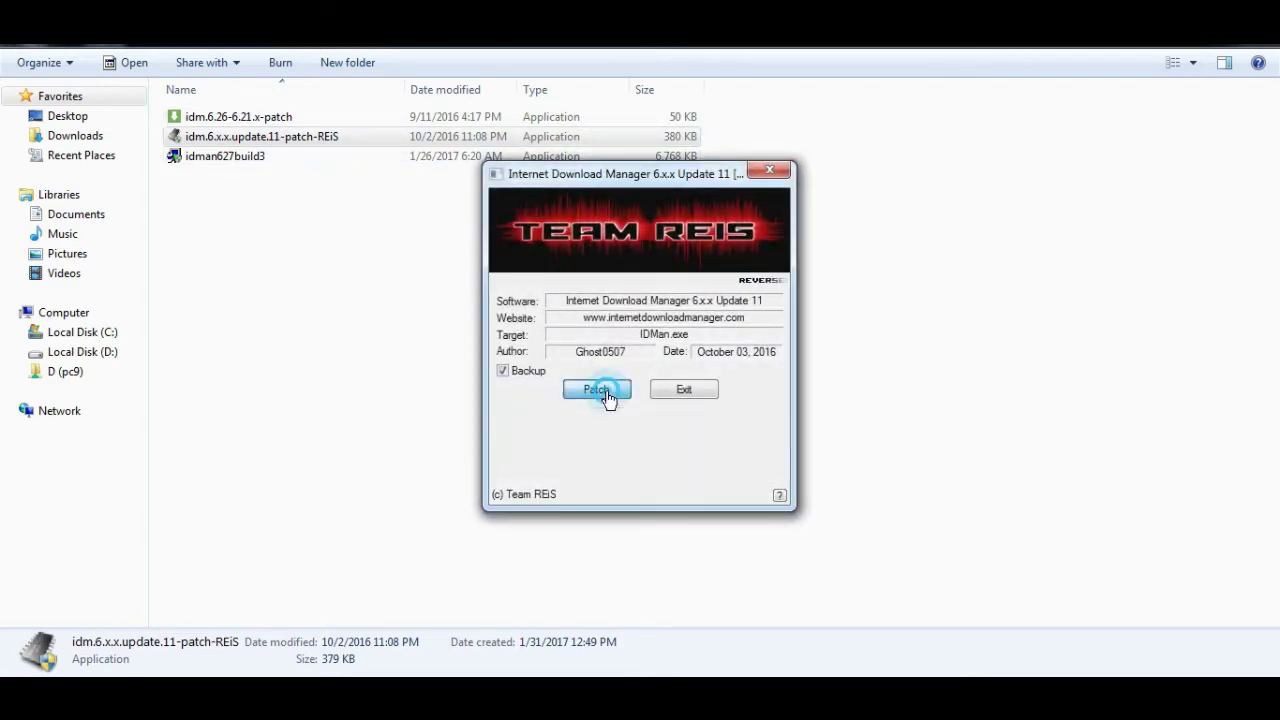
text(h)
key(super)
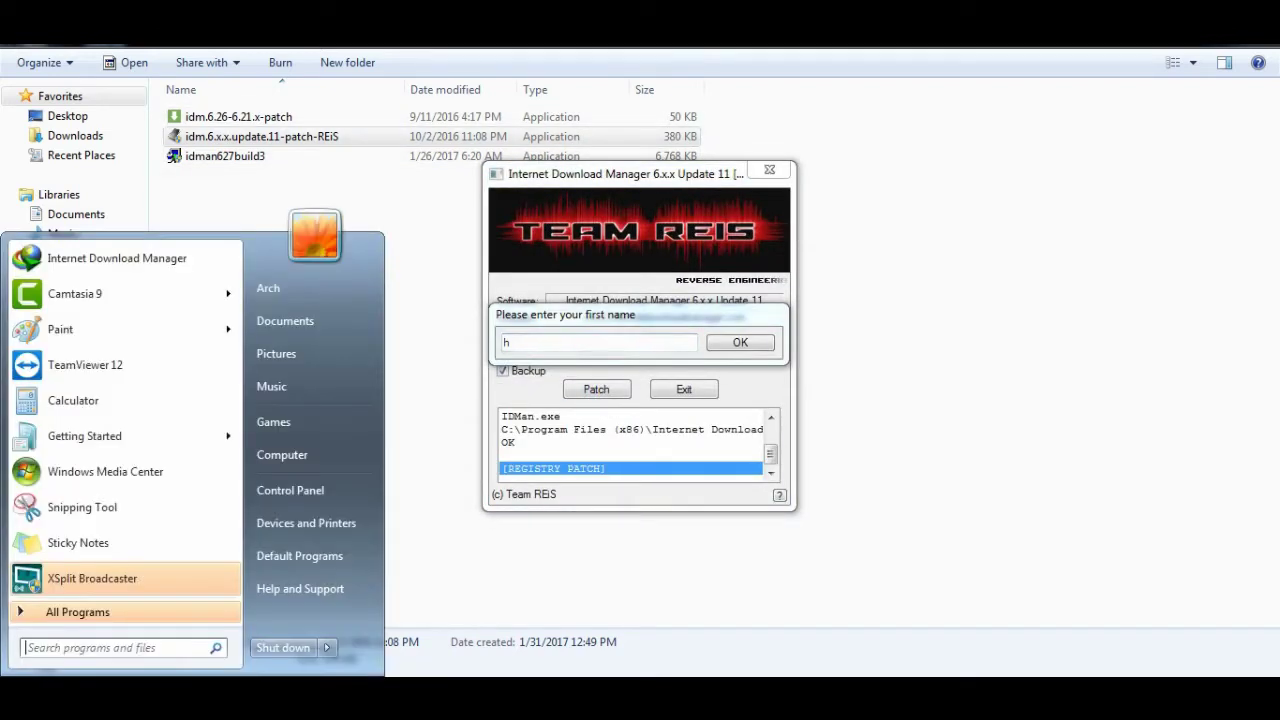
text(jkoh)
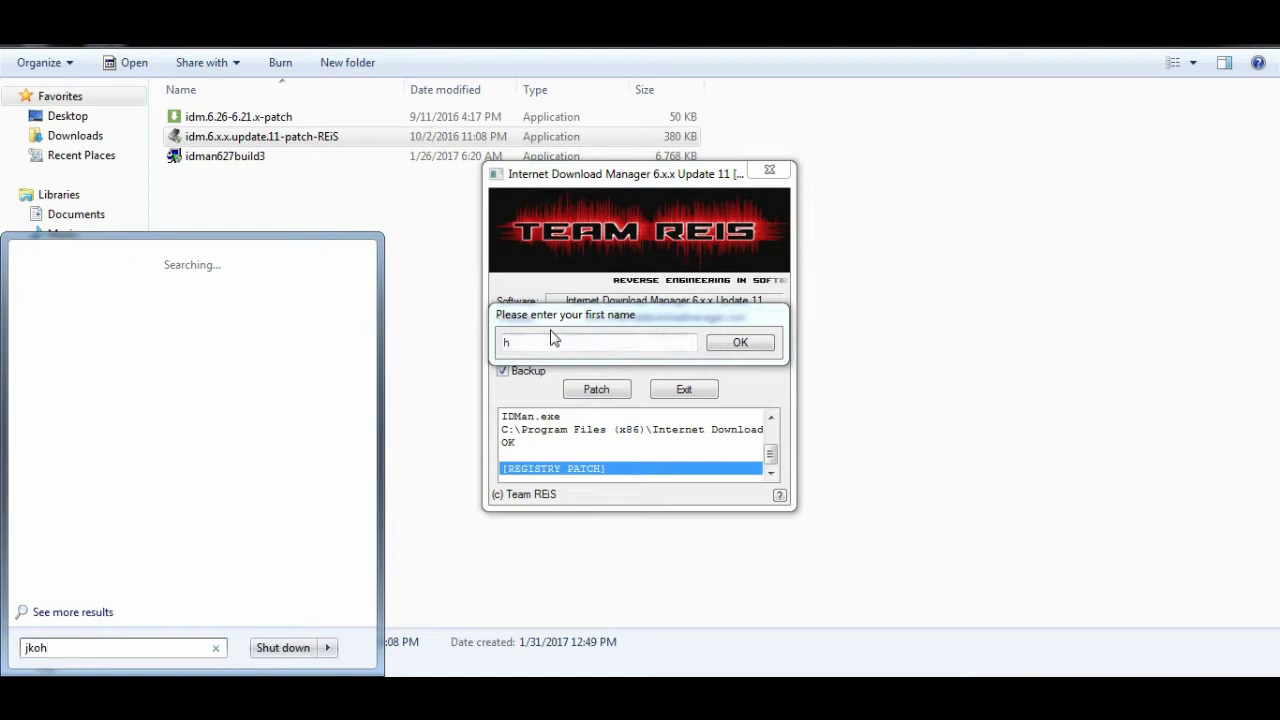
key(Escape)
Confirm the first name in the patcher's prompt, and enter and submit a last name
click(595, 342)
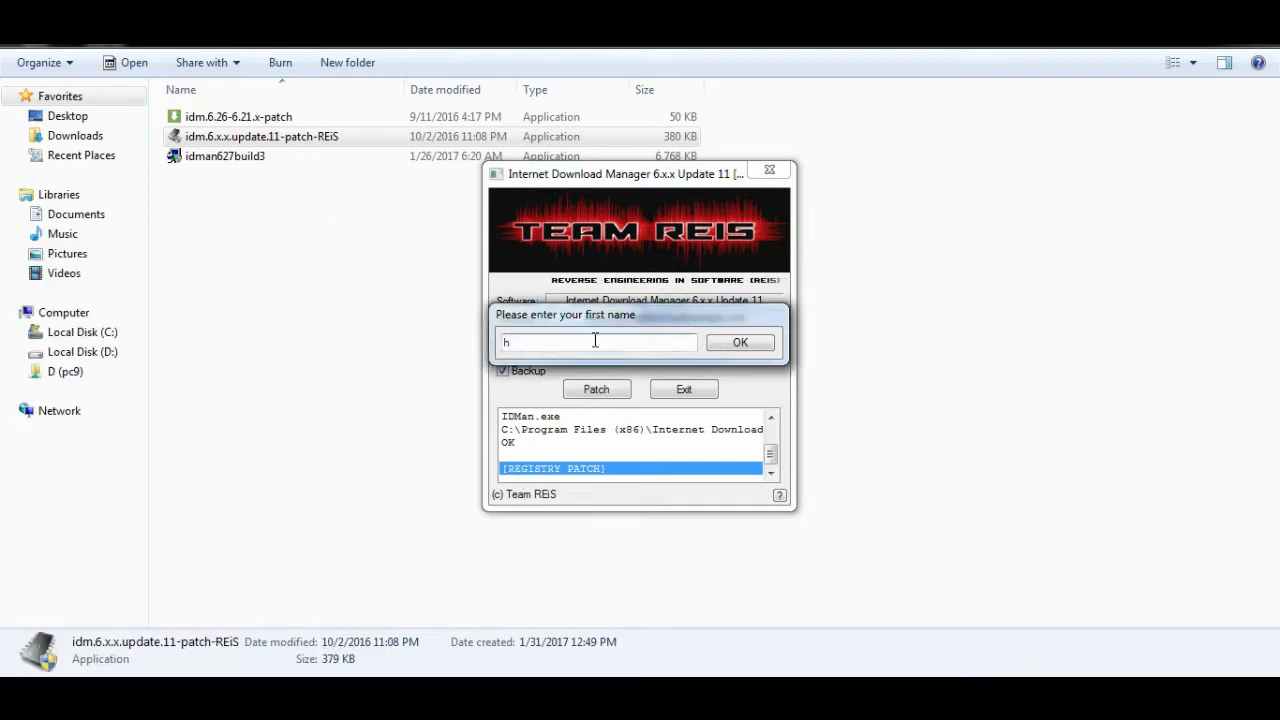
click(740, 342)
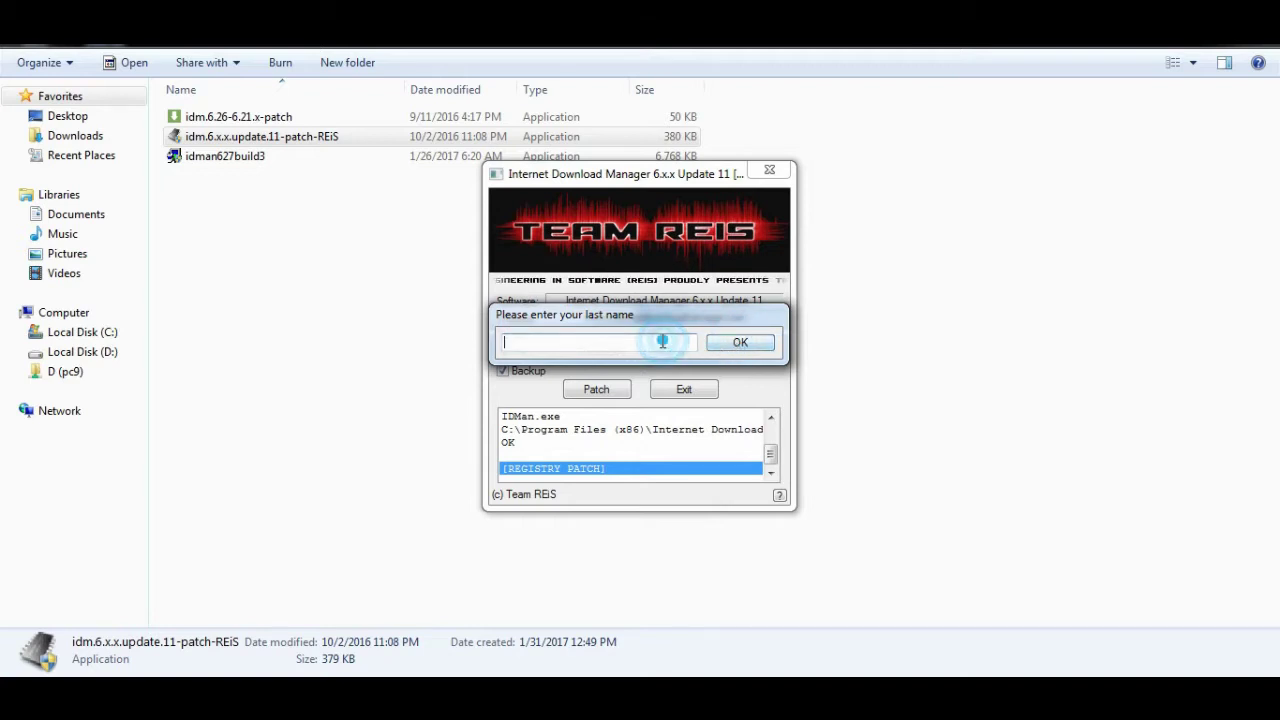
text(lkjhklh)
key(Return)
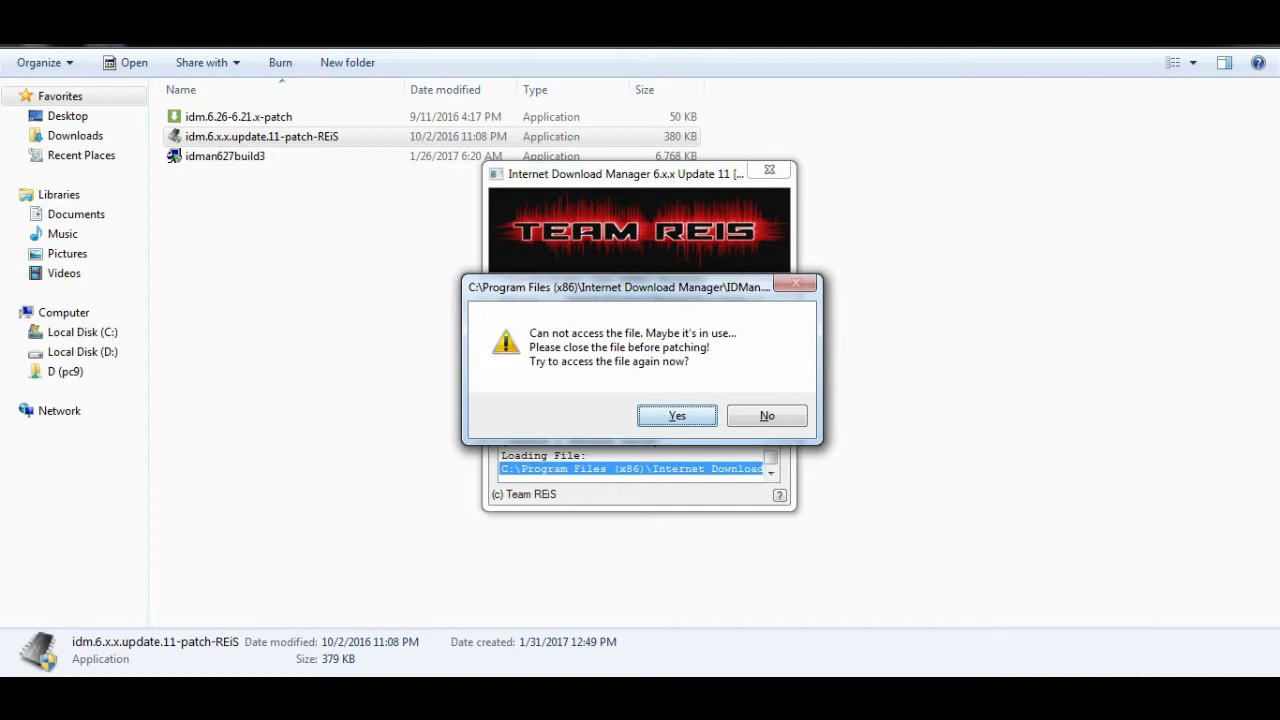
Exit Internet Download Manager running in the background and retry the patcher's access to its file
click(1100, 690)
right_click(1124, 572)
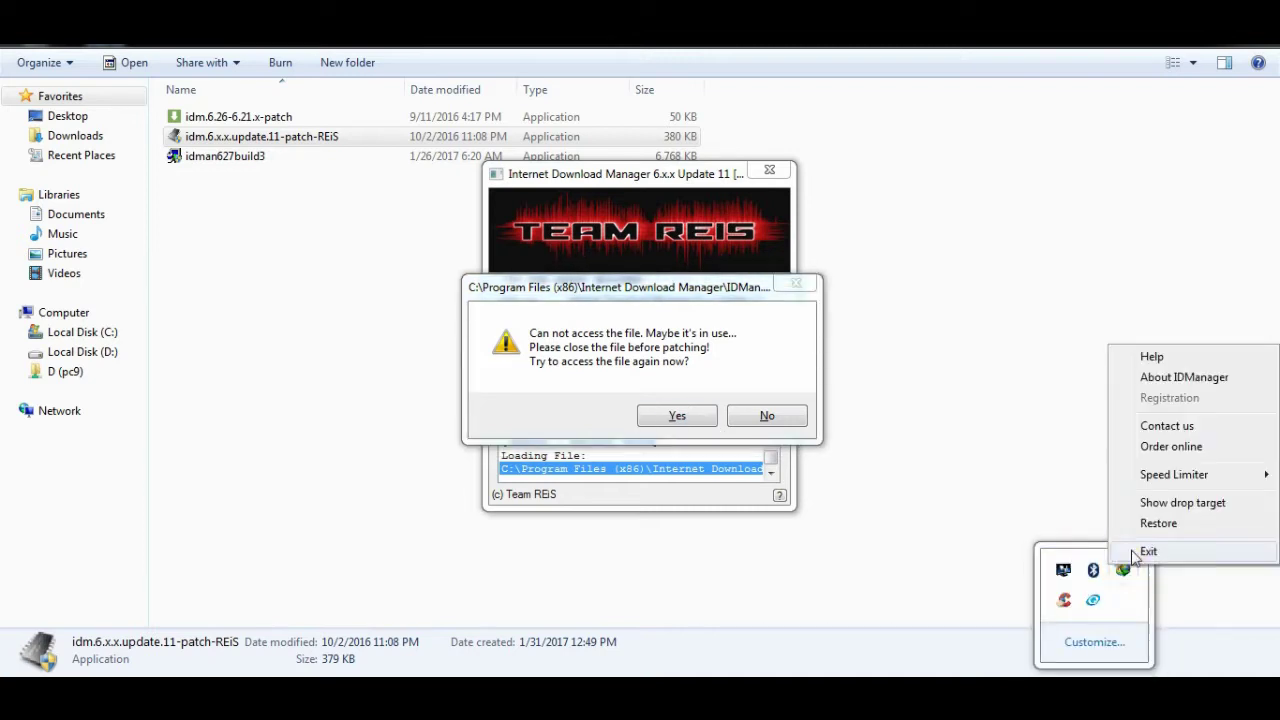
click(1145, 549)
click(697, 418)
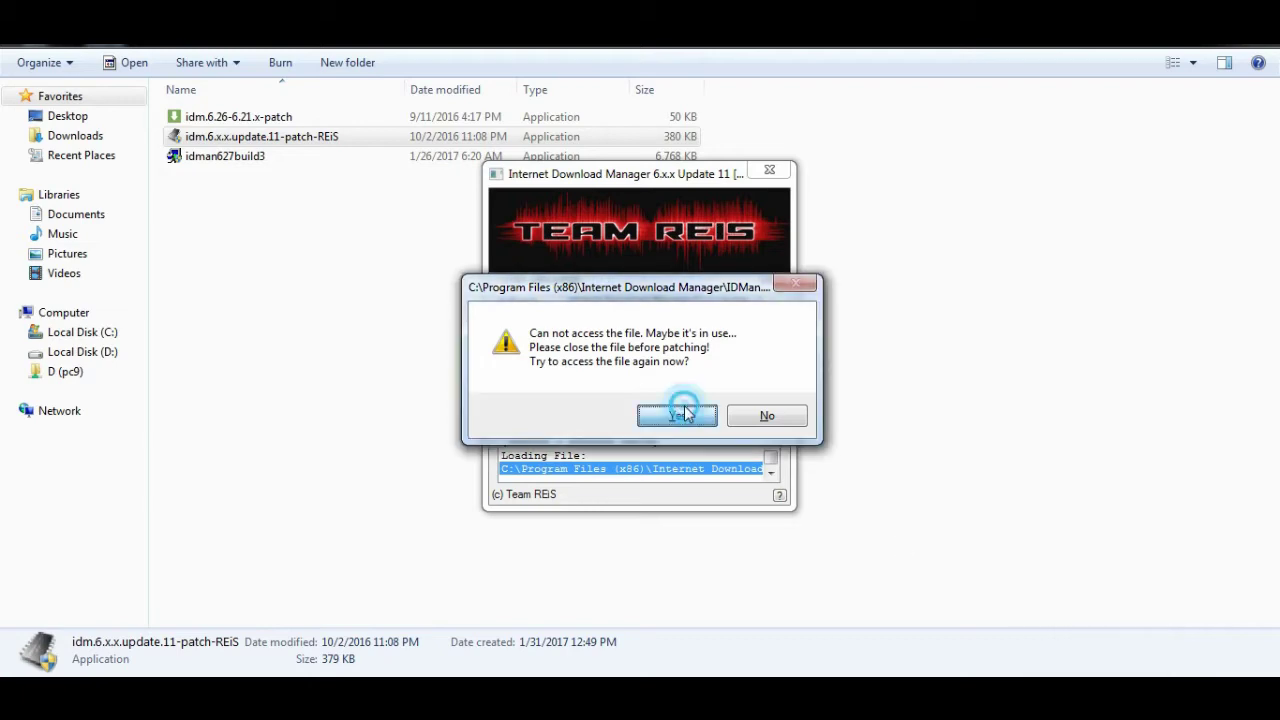
click(697, 418)
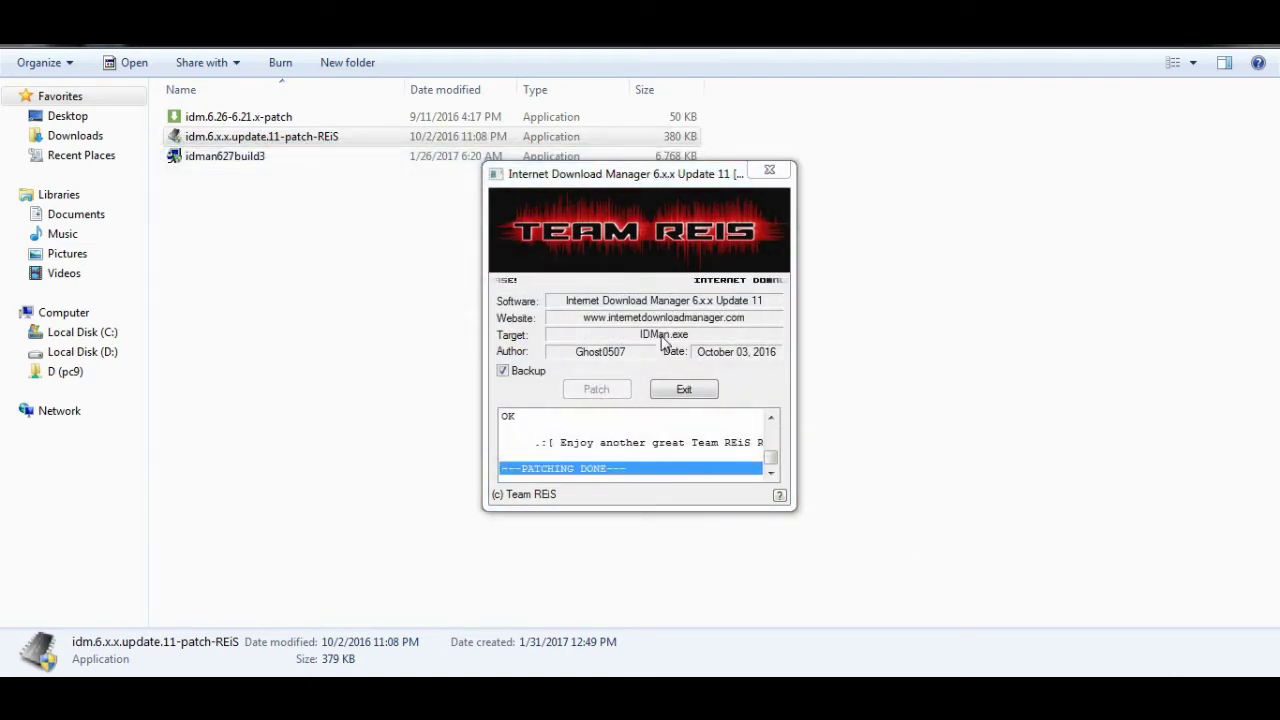
Exit the patcher and reopen Internet Download Manager from the desktop
click(682, 390)
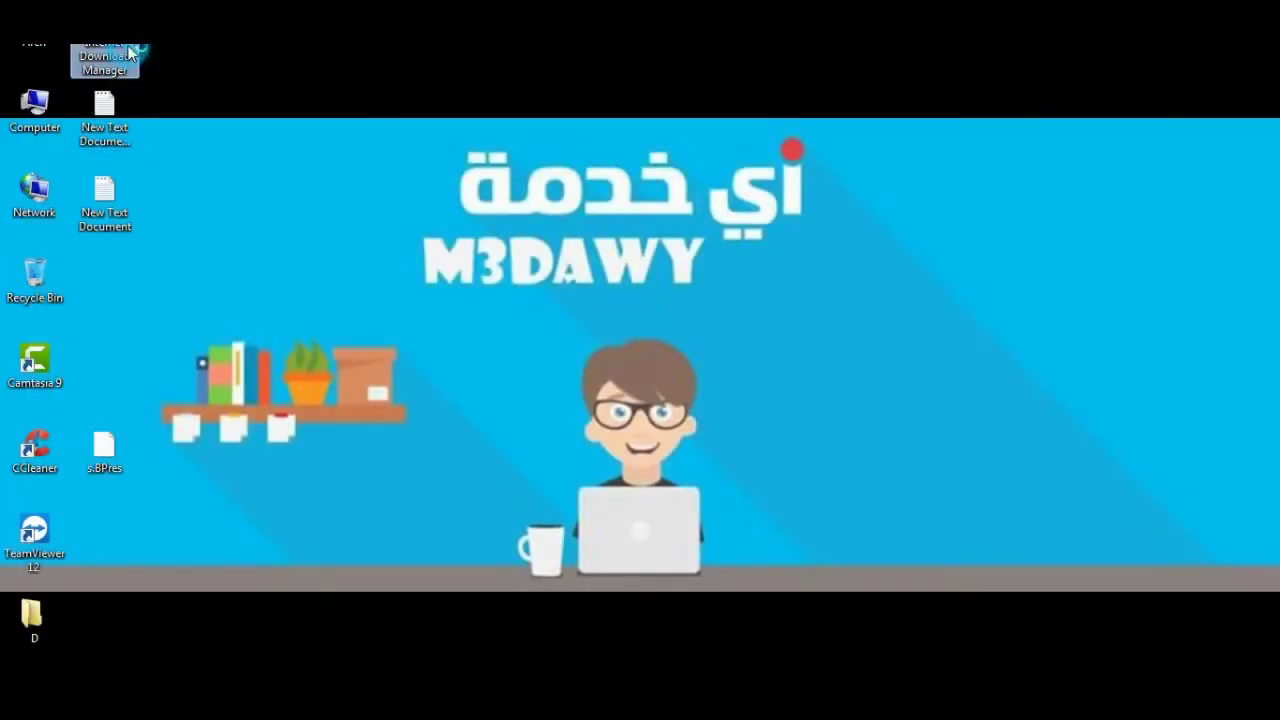
double_click(128, 54)
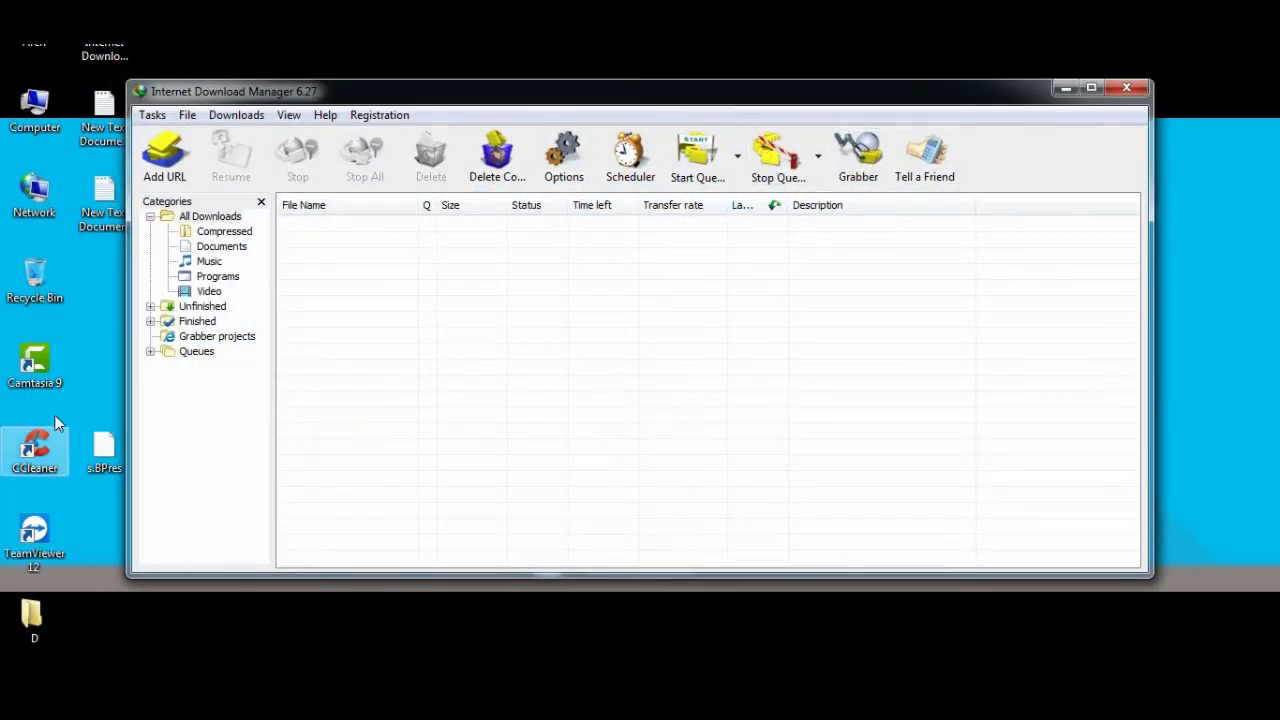
Switch to Chrome, open its extensions page from the settings and look through the installed extensions
key(super)
click(397, 663)
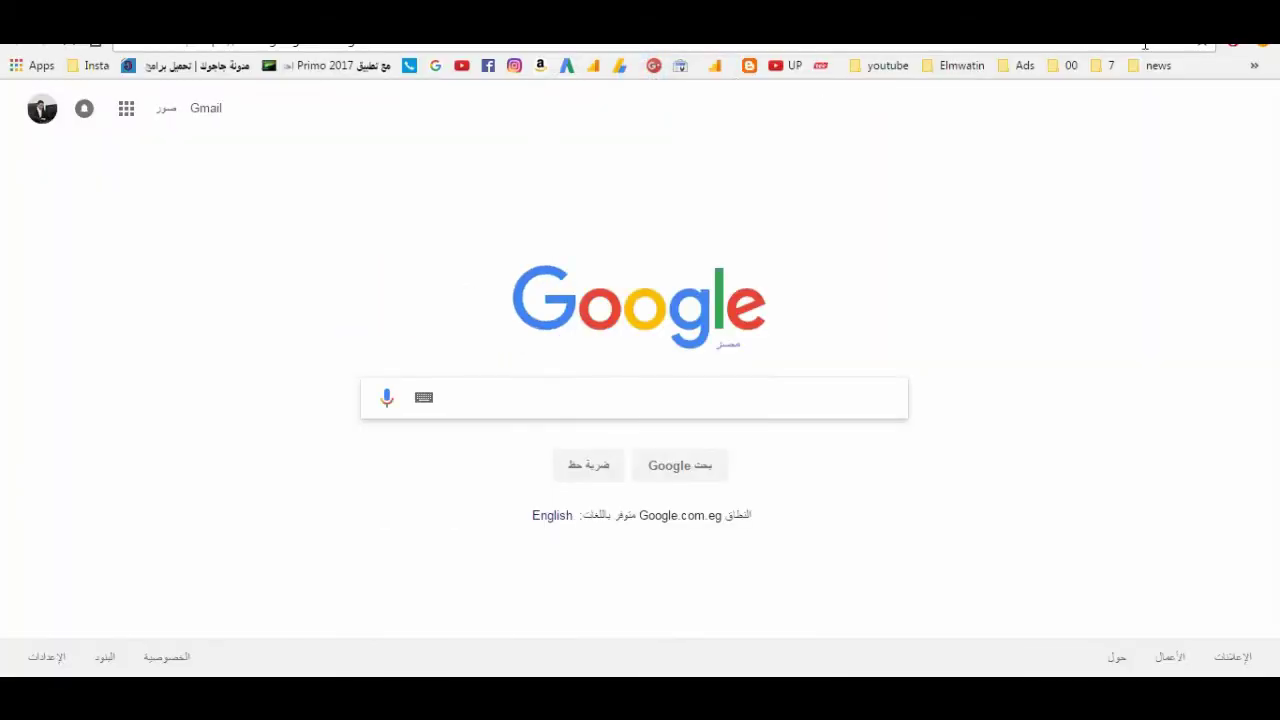
click(1263, 46)
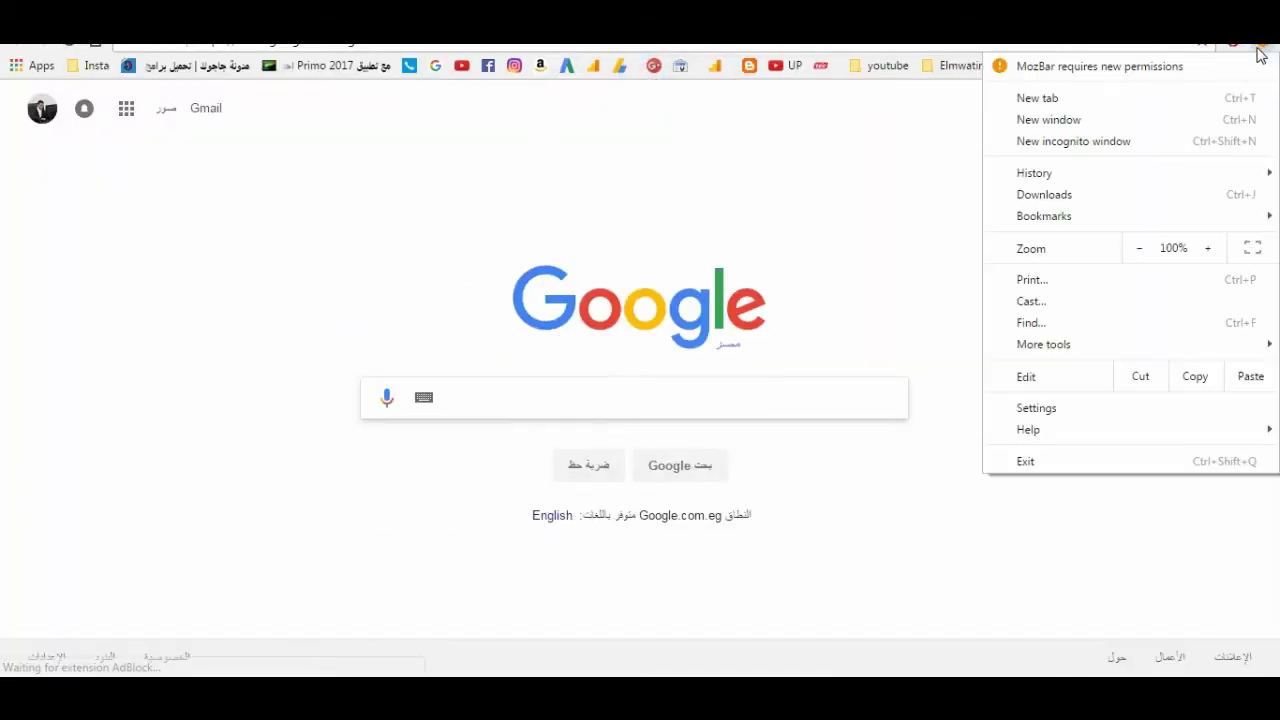
click(1025, 408)
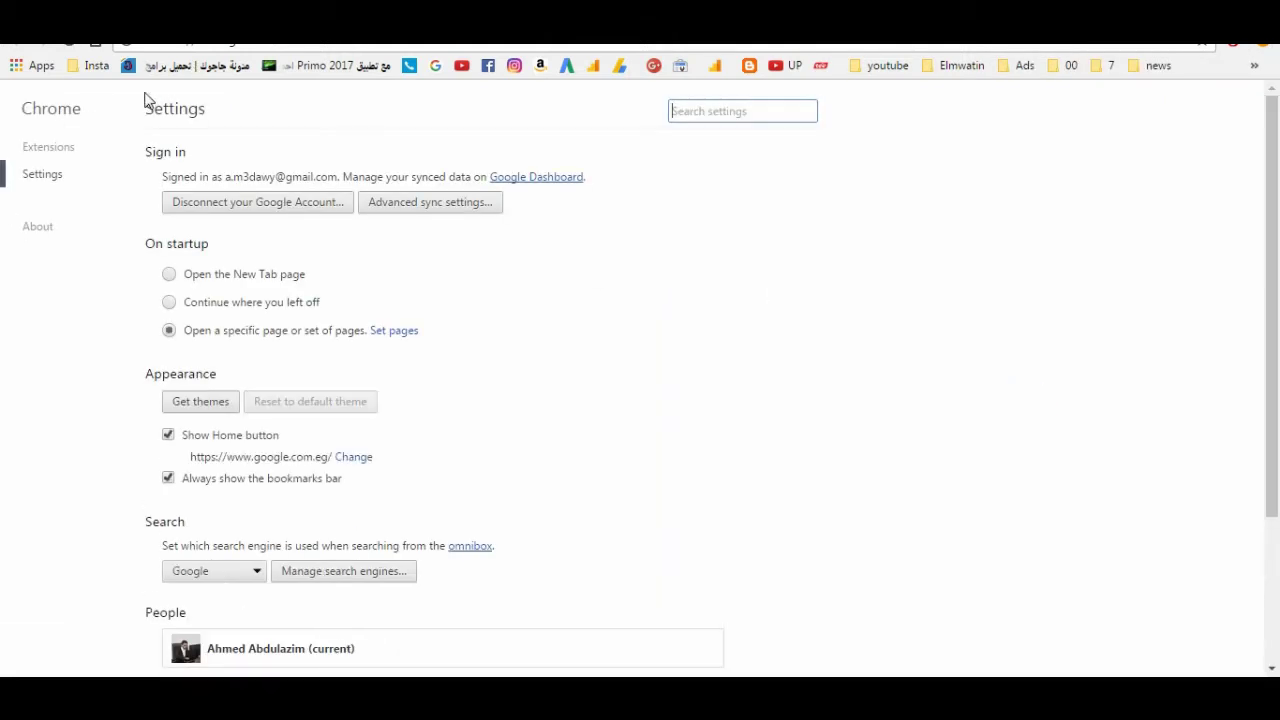
click(53, 128)
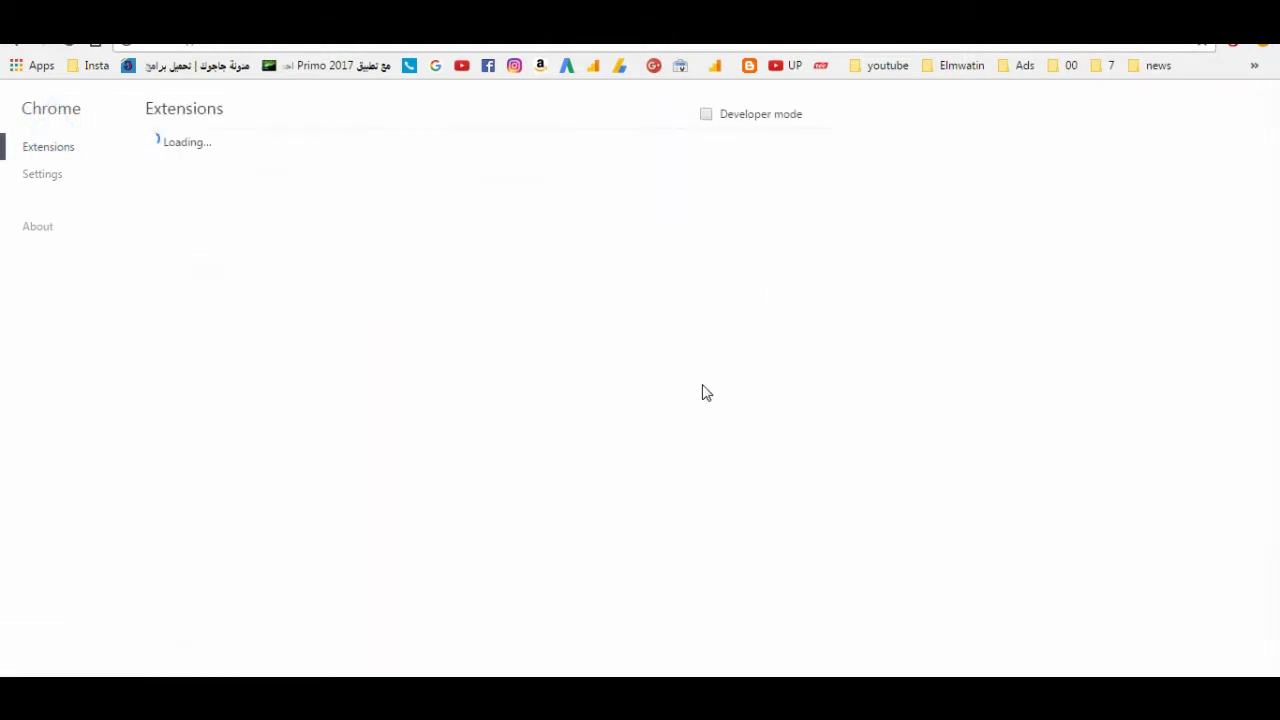
scroll(705, 390, down, 15)
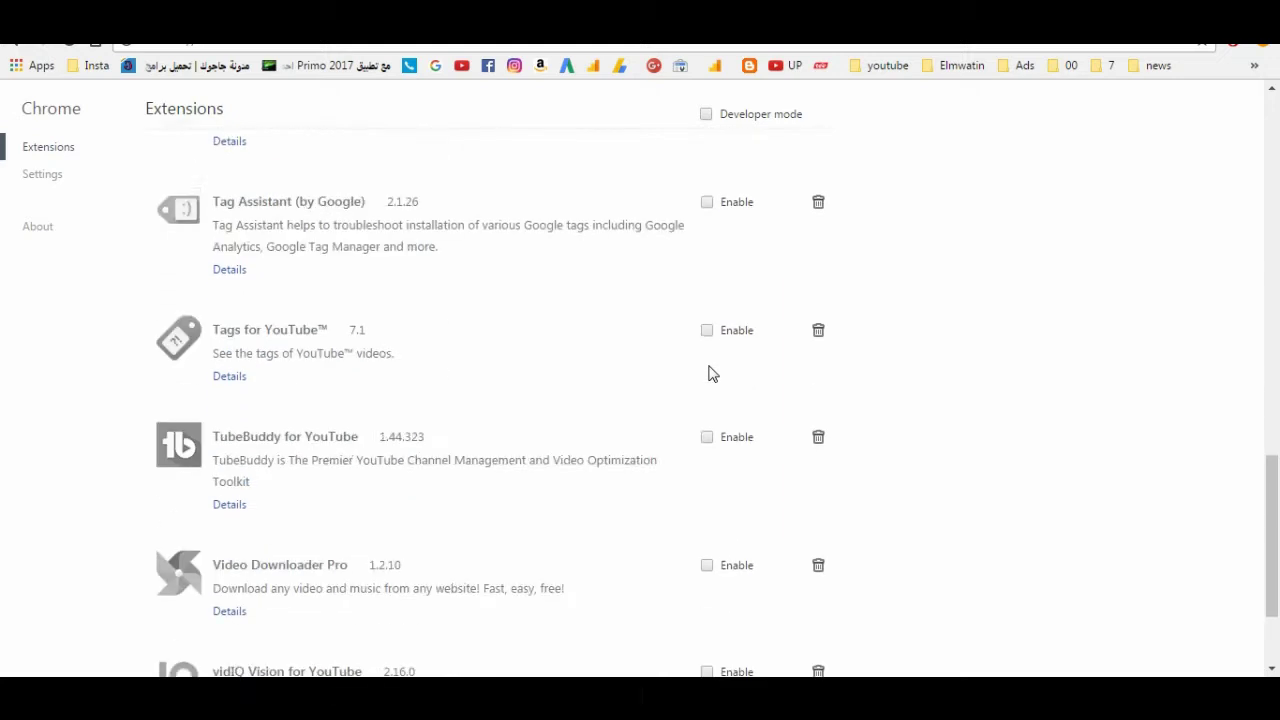
scroll(710, 370, down, 2)
scroll(708, 363, up, 5)
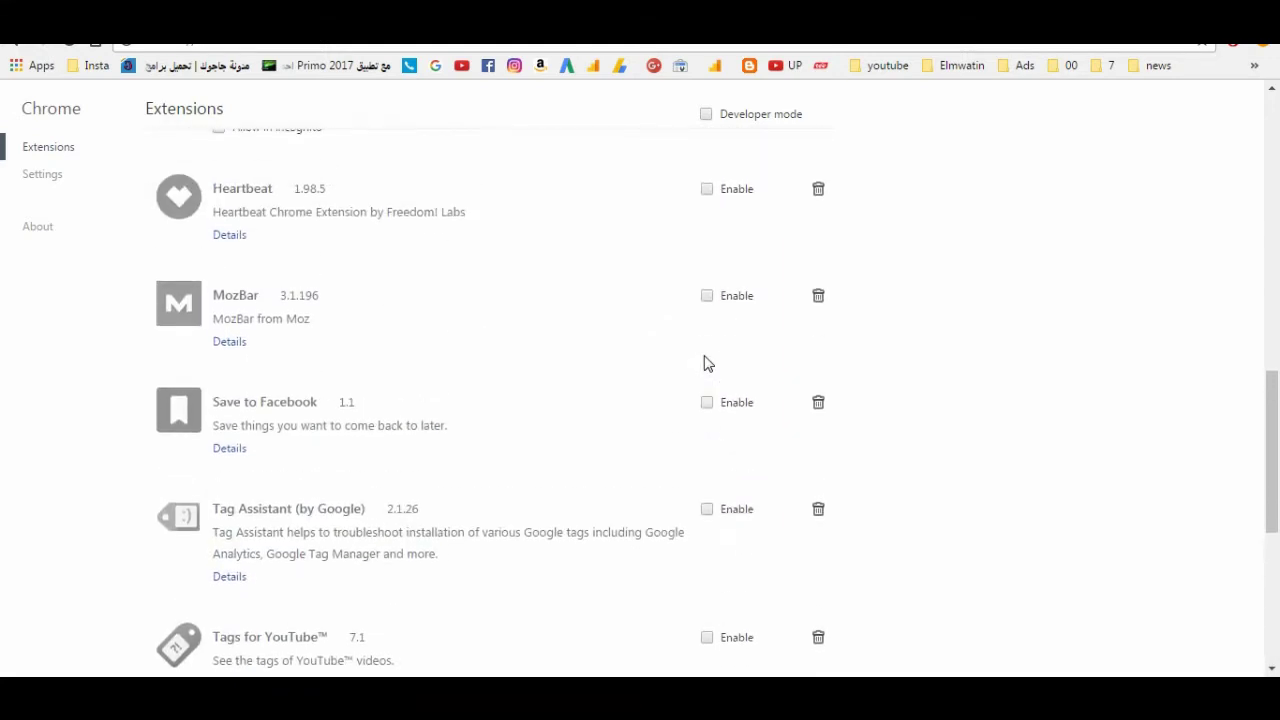
scroll(705, 364, up, 10)
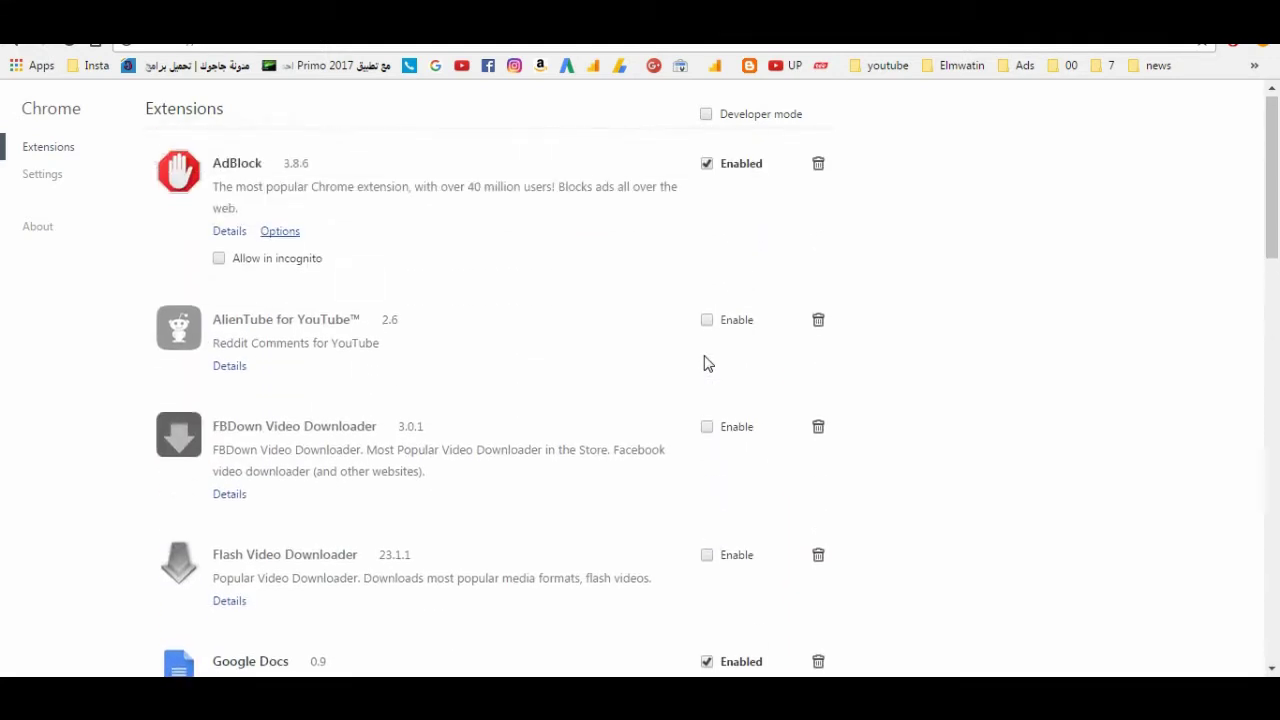
scroll(706, 363, down, 5)
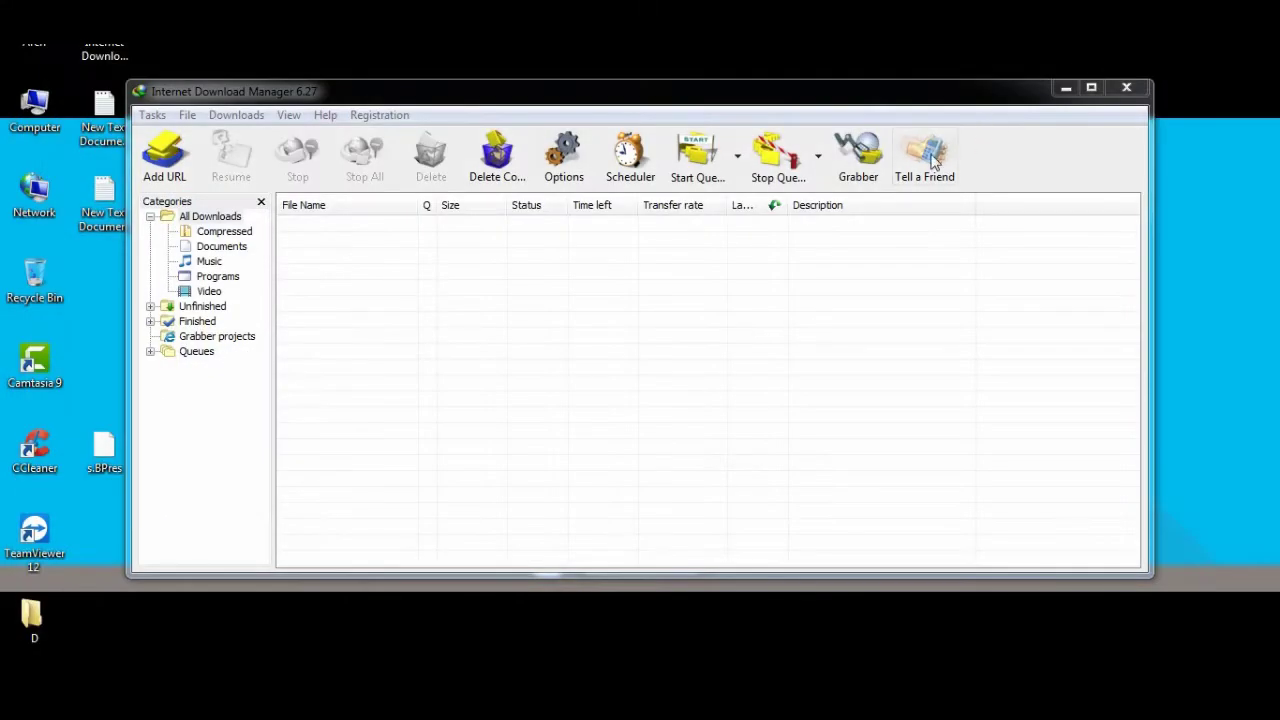
Return to Internet Download Manager and check its registration options
click(345, 113)
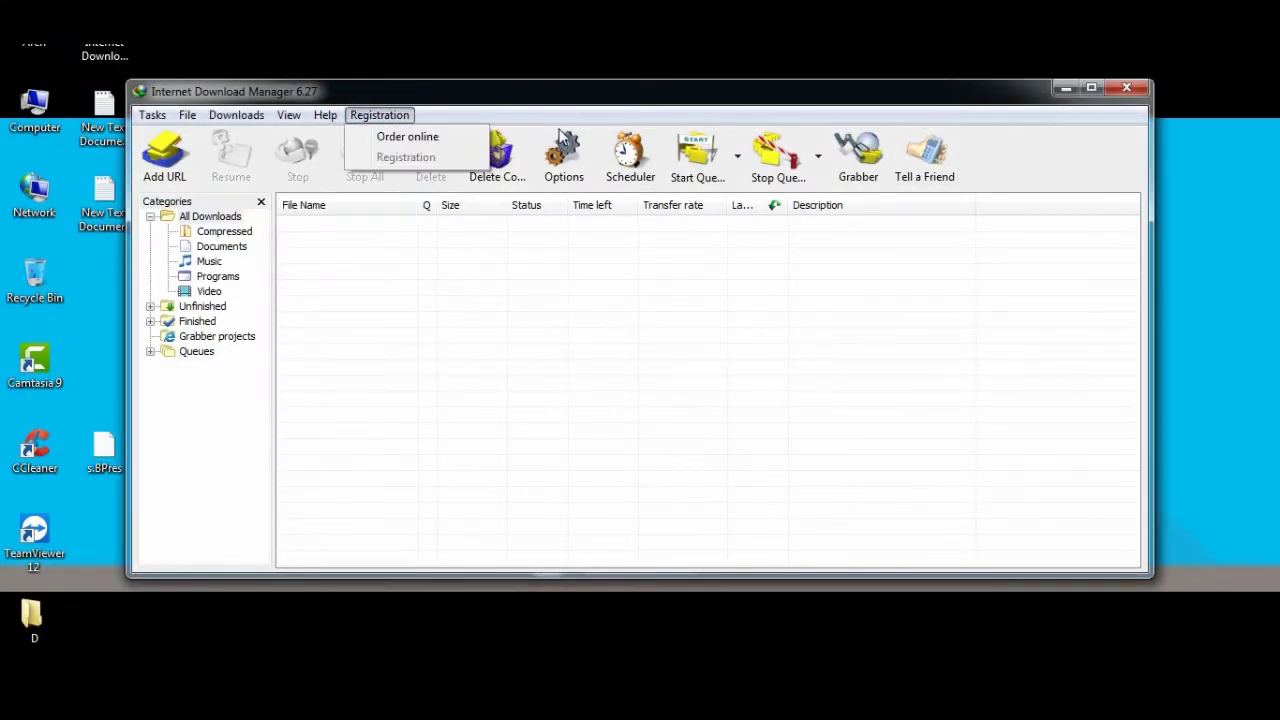
Open the Internet Download Manager options and start adding a browser to the list that downloads are captured from
click(630, 152)
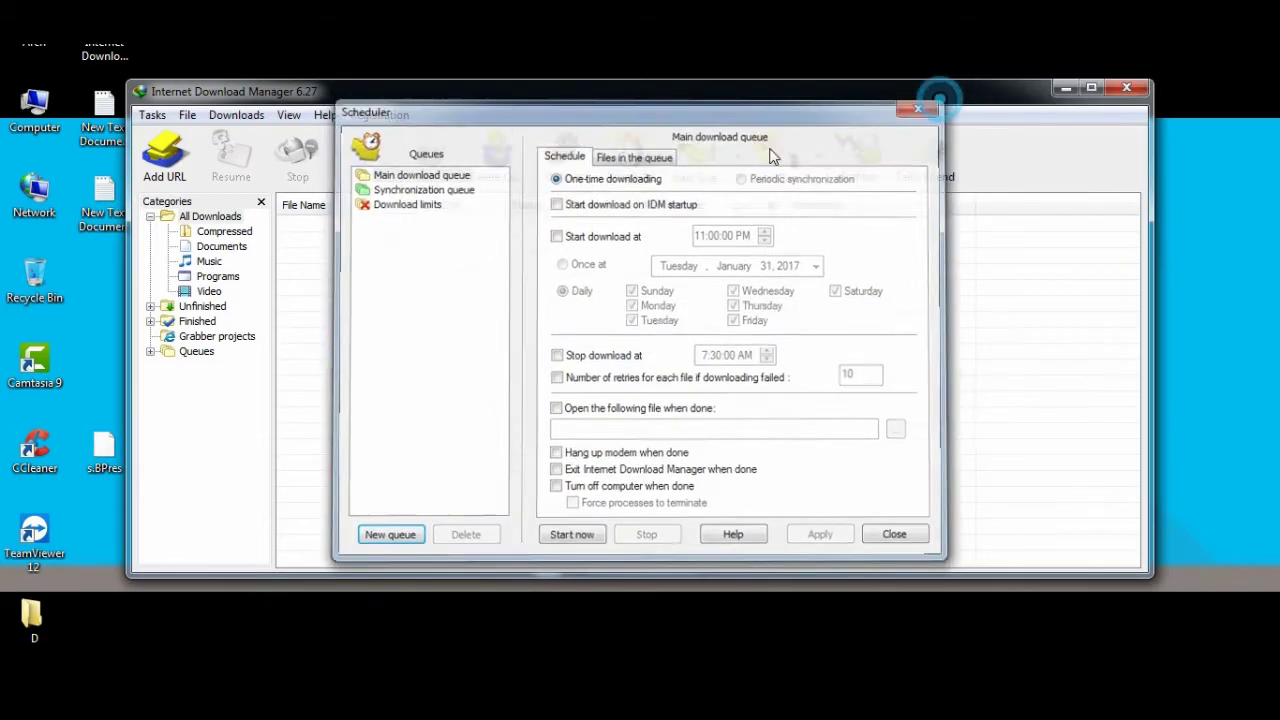
click(925, 103)
click(563, 150)
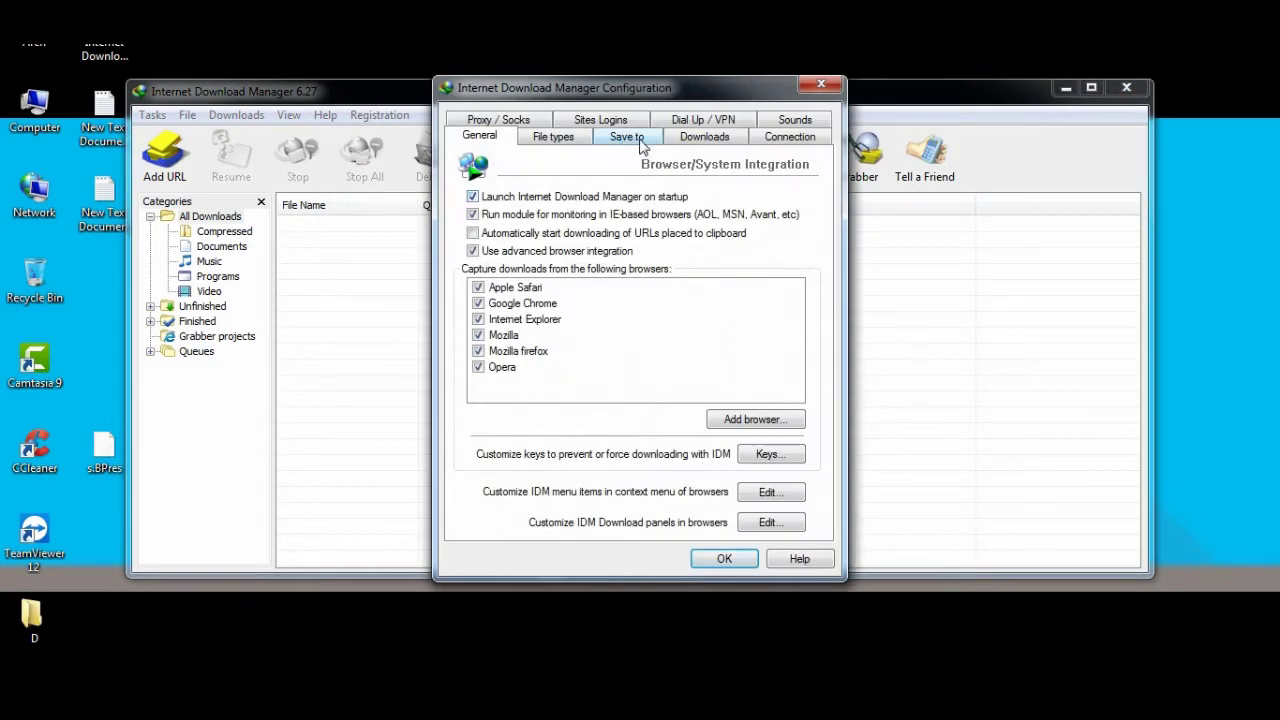
click(752, 419)
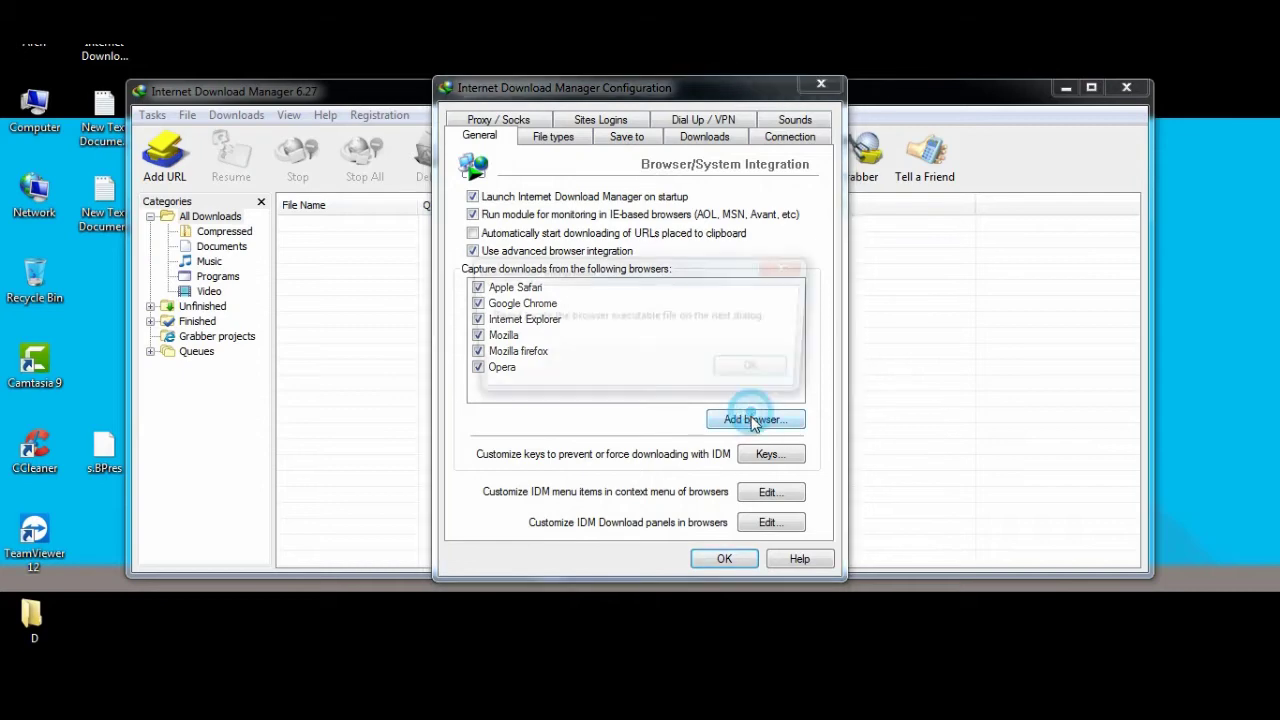
click(752, 368)
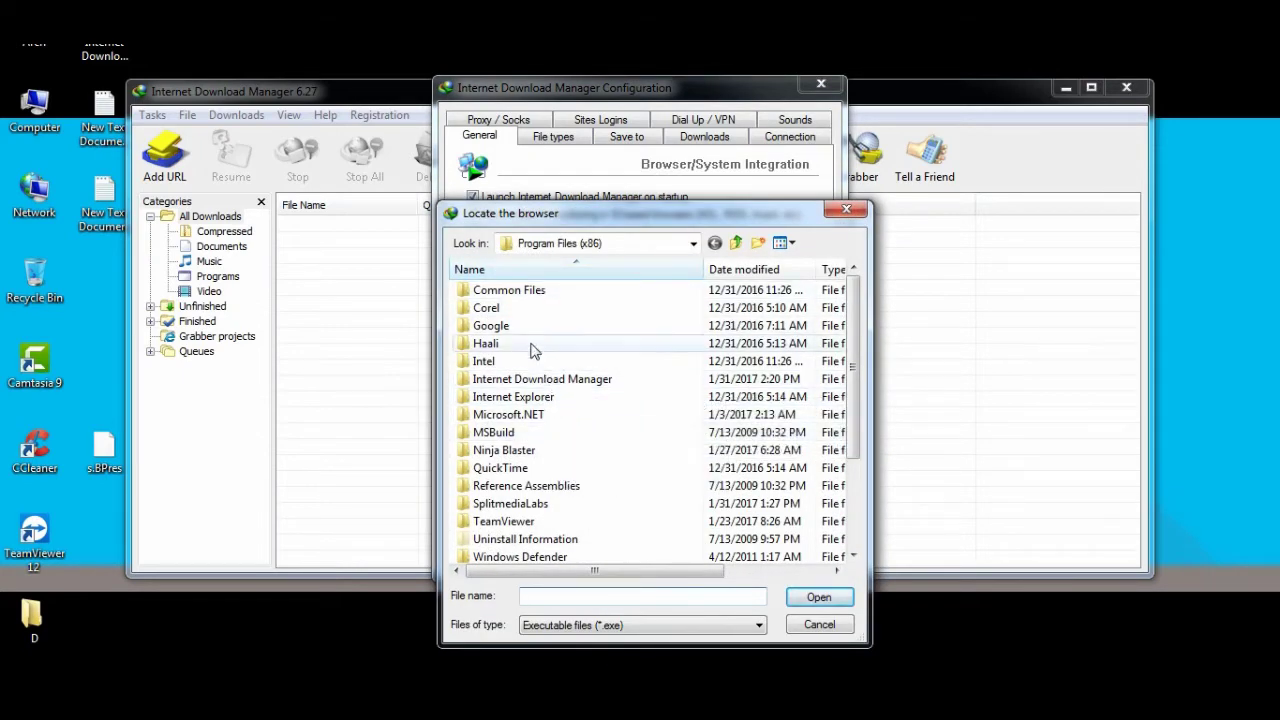
Choose the chrome executable in Google\Chrome\Application as the added browser and save the configuration
double_click(488, 325)
double_click(500, 291)
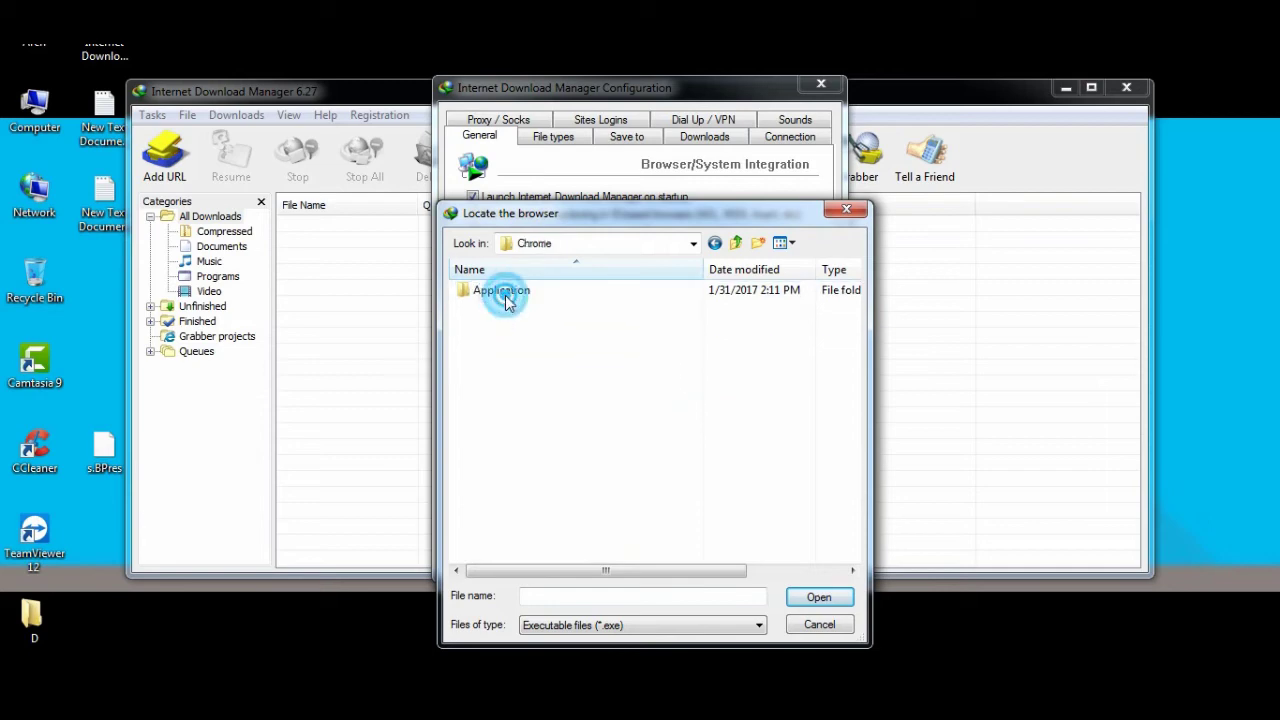
double_click(503, 292)
click(503, 328)
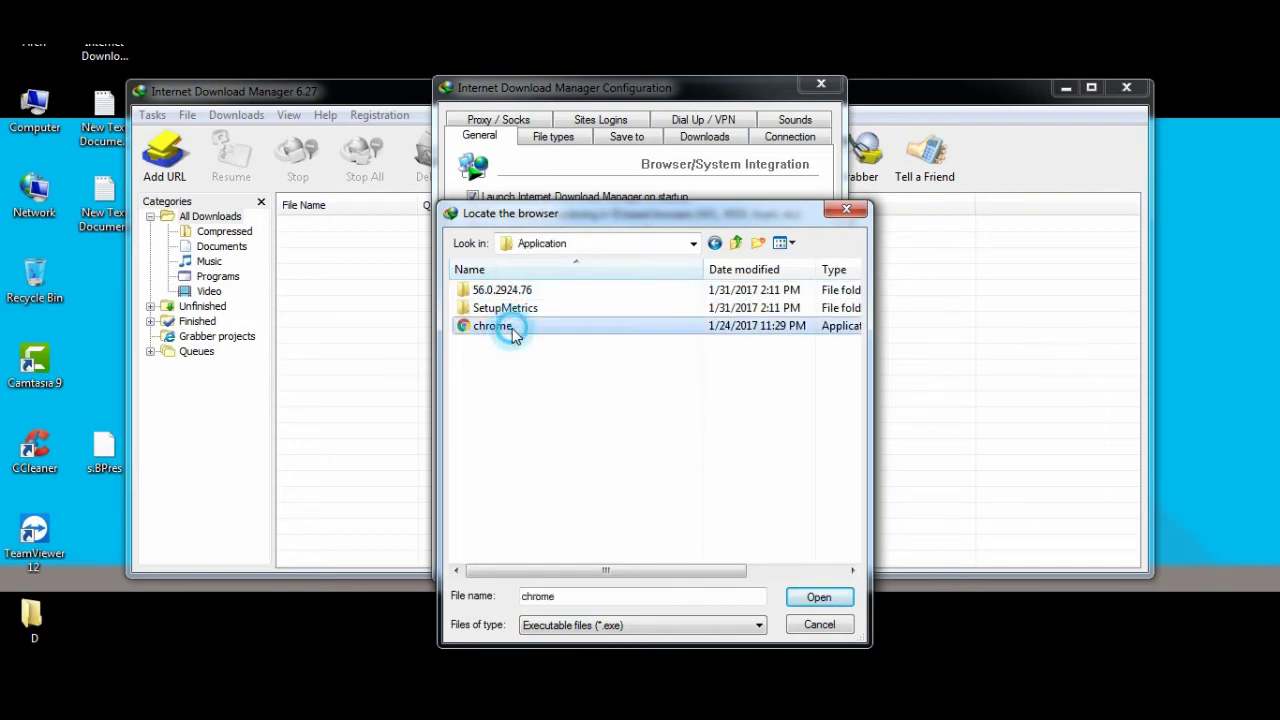
double_click(506, 331)
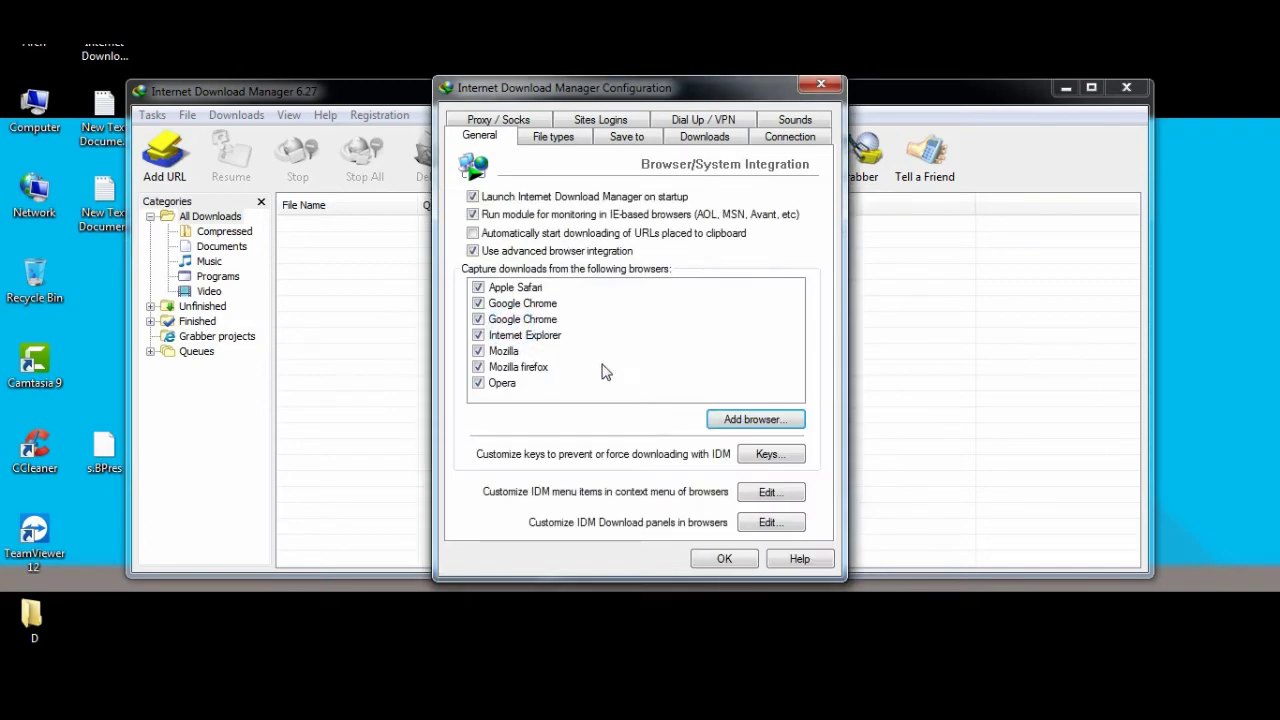
click(724, 558)
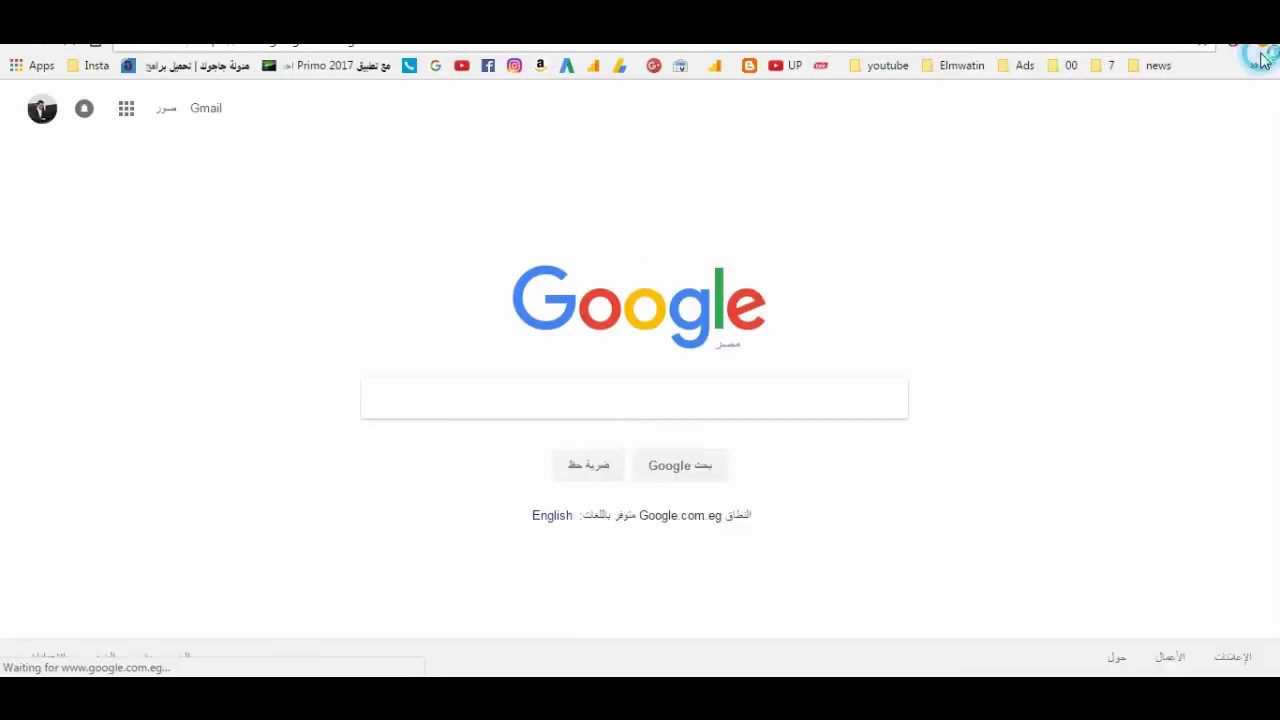
In Chrome's settings, remove the current person's profile along with its associated browser data
click(1260, 55)
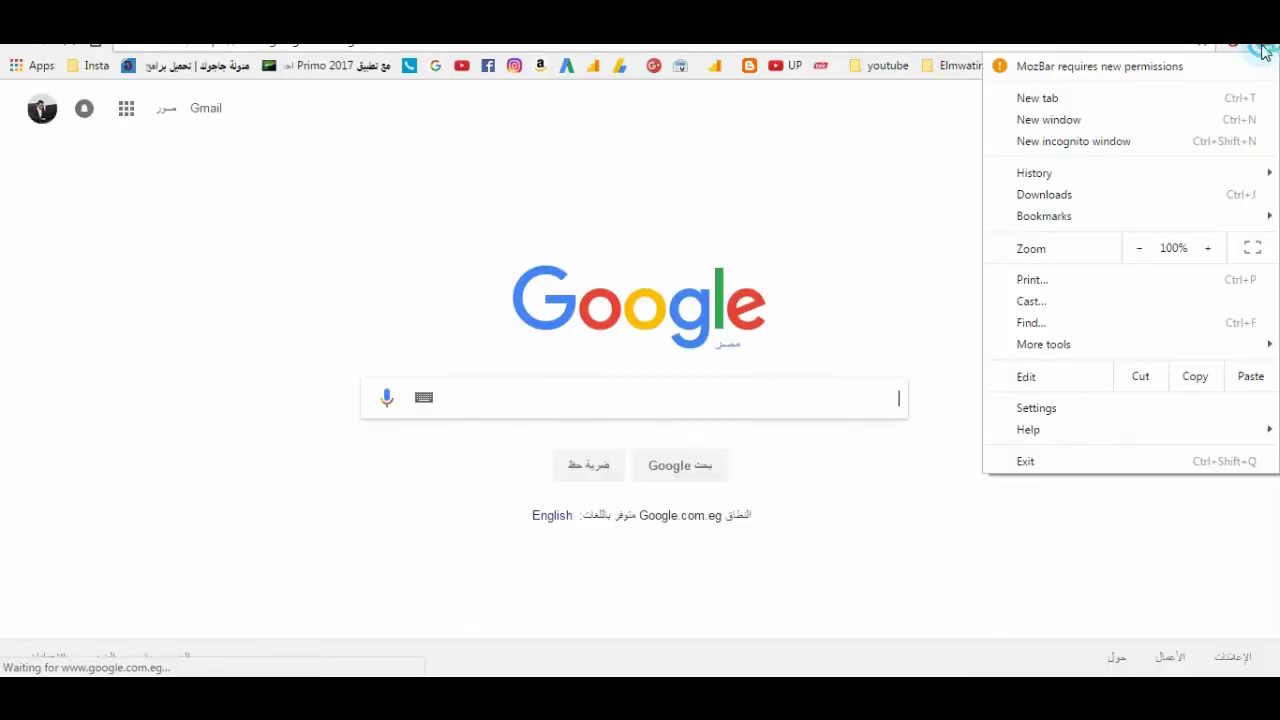
click(1080, 412)
scroll(680, 300, down, 2)
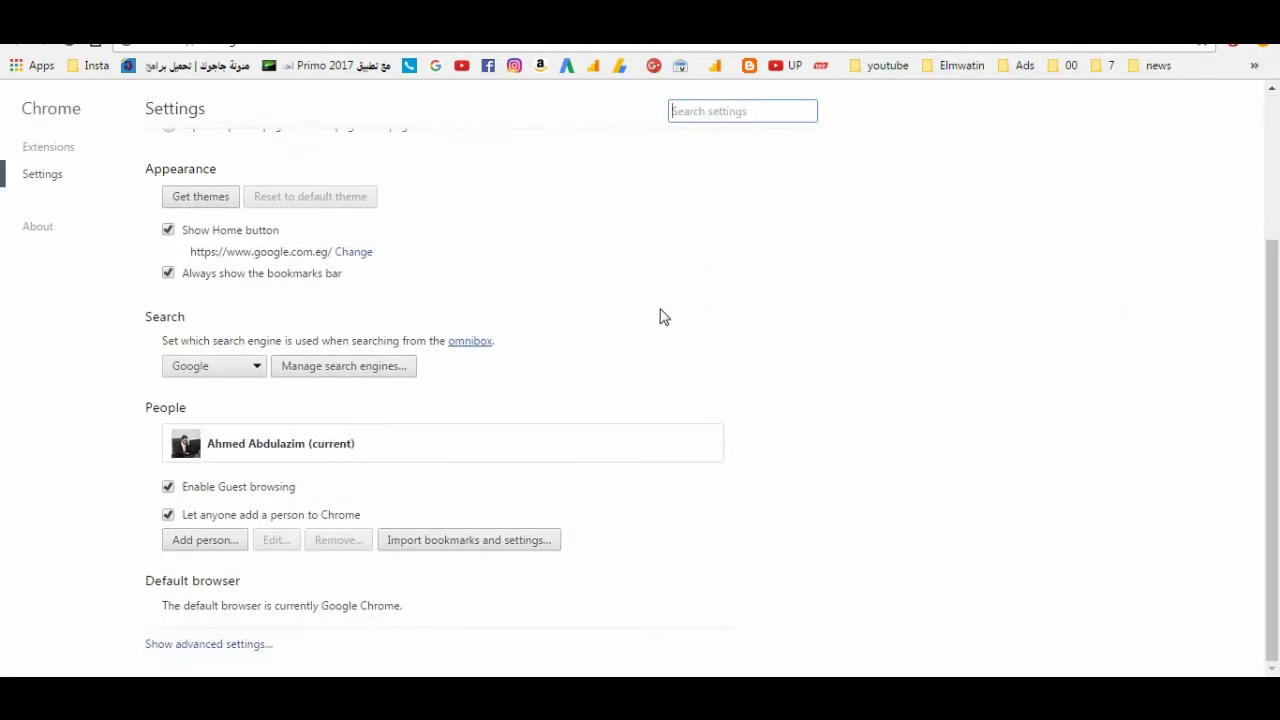
click(713, 443)
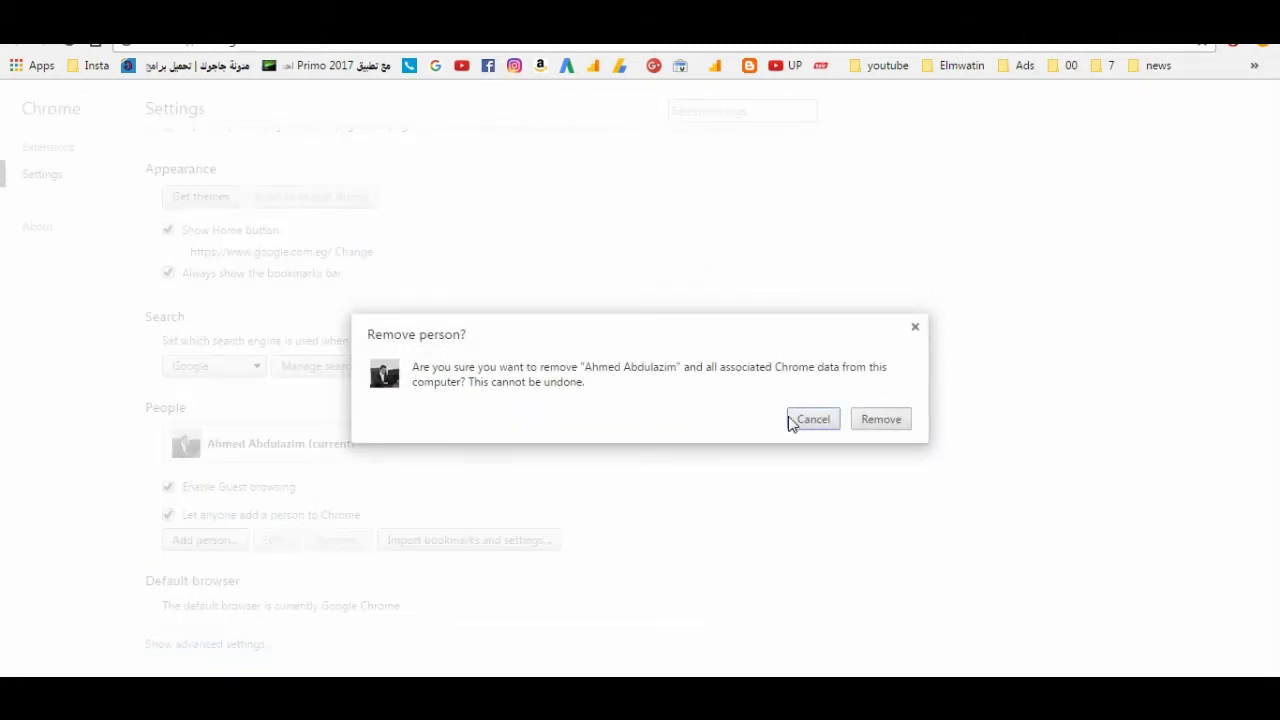
click(880, 422)
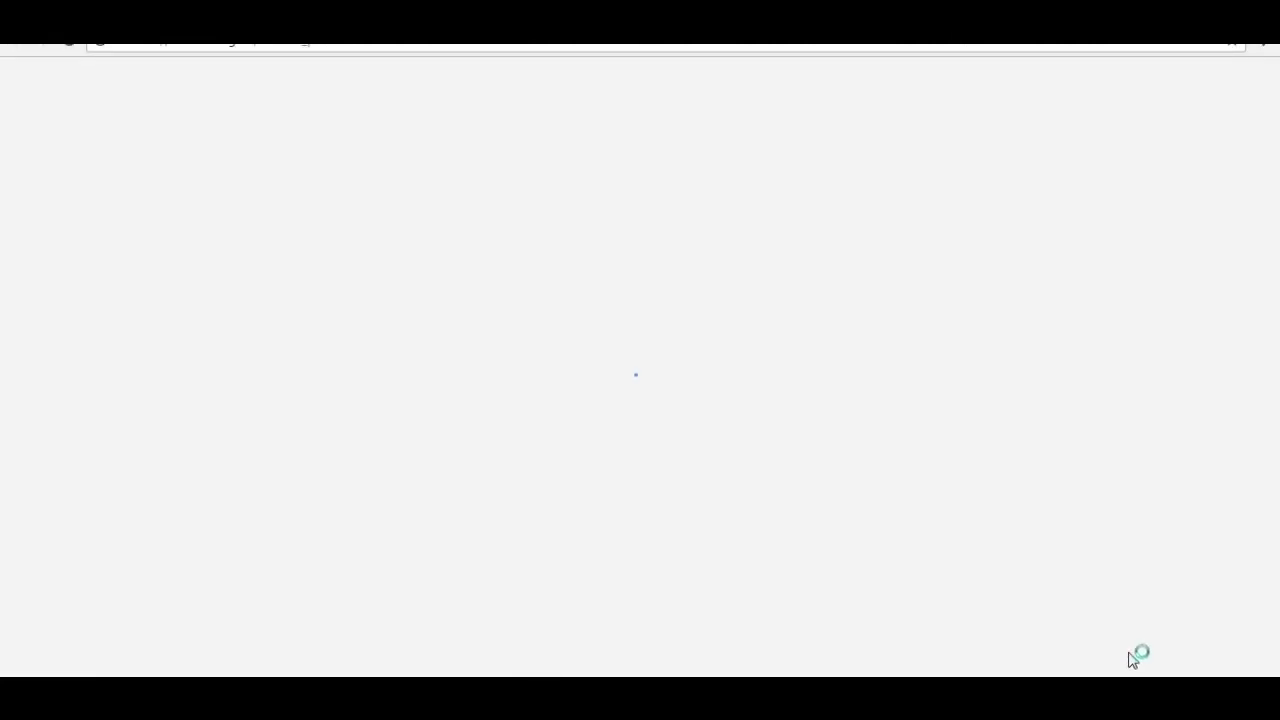
Dismiss the Java update notification and return to the desktop
click(1095, 698)
click(1123, 569)
right_click(1123, 569)
click(1145, 549)
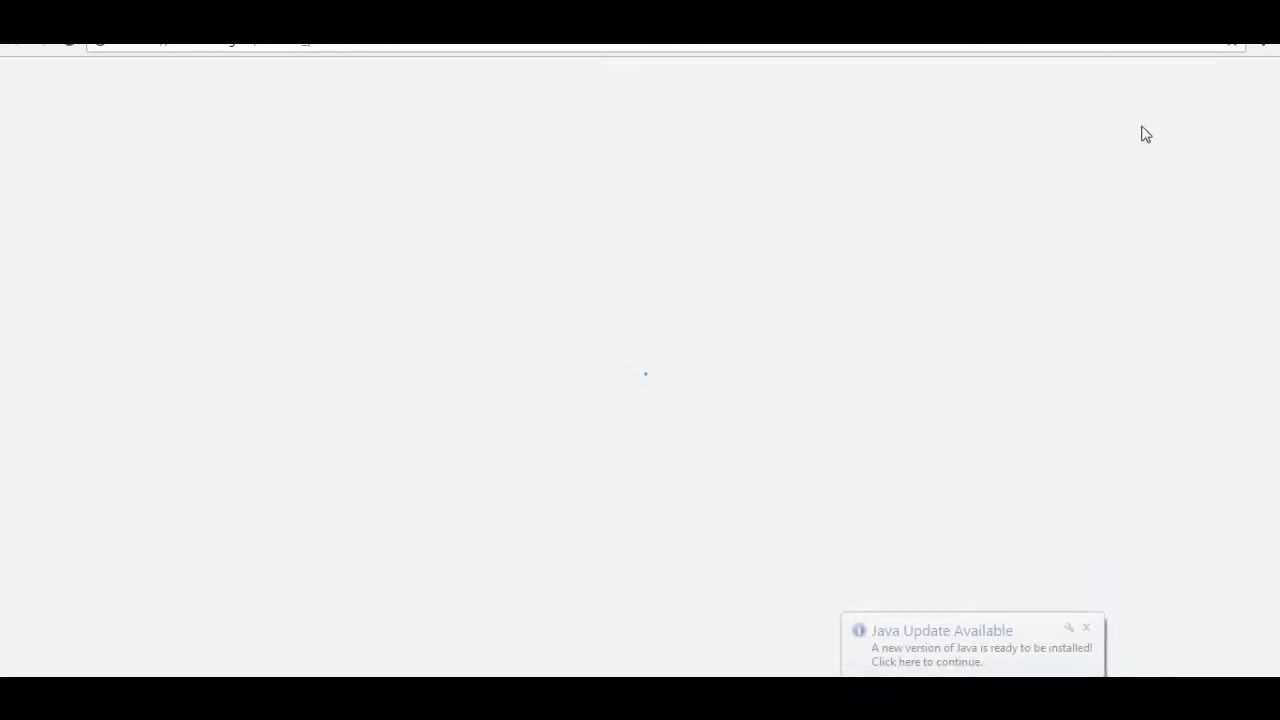
click(1086, 627)
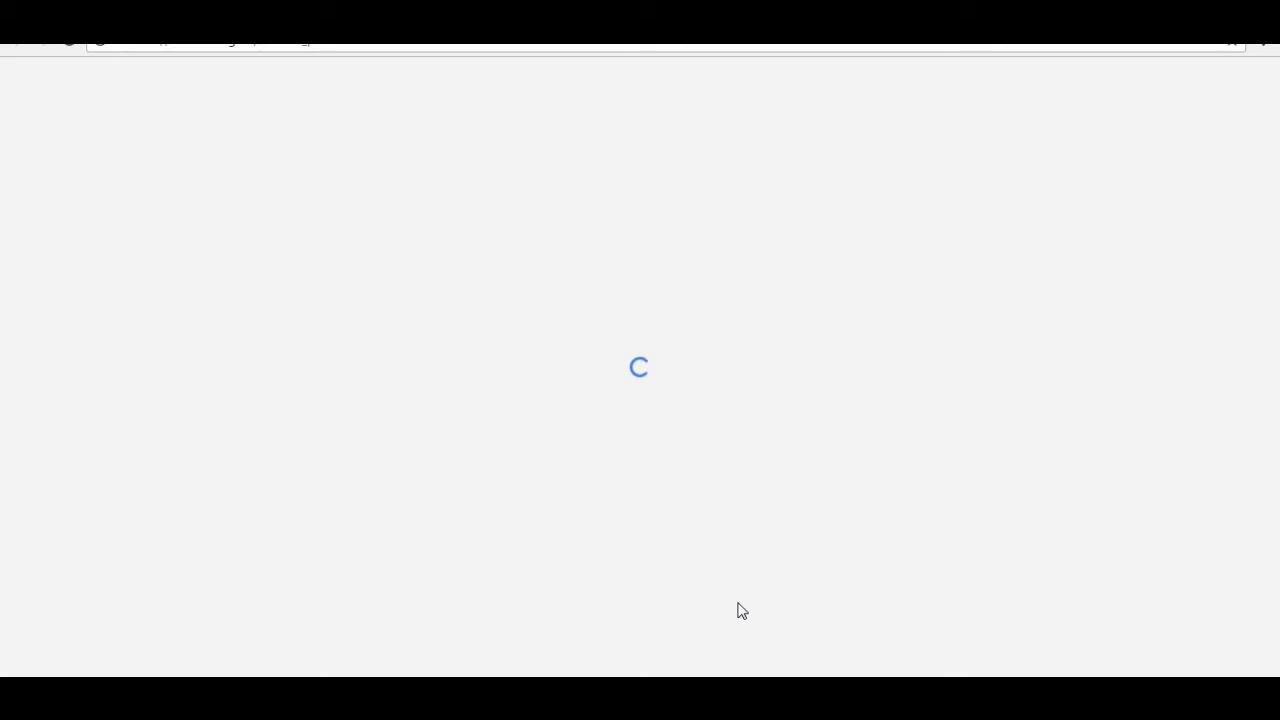
key(alt+F4)
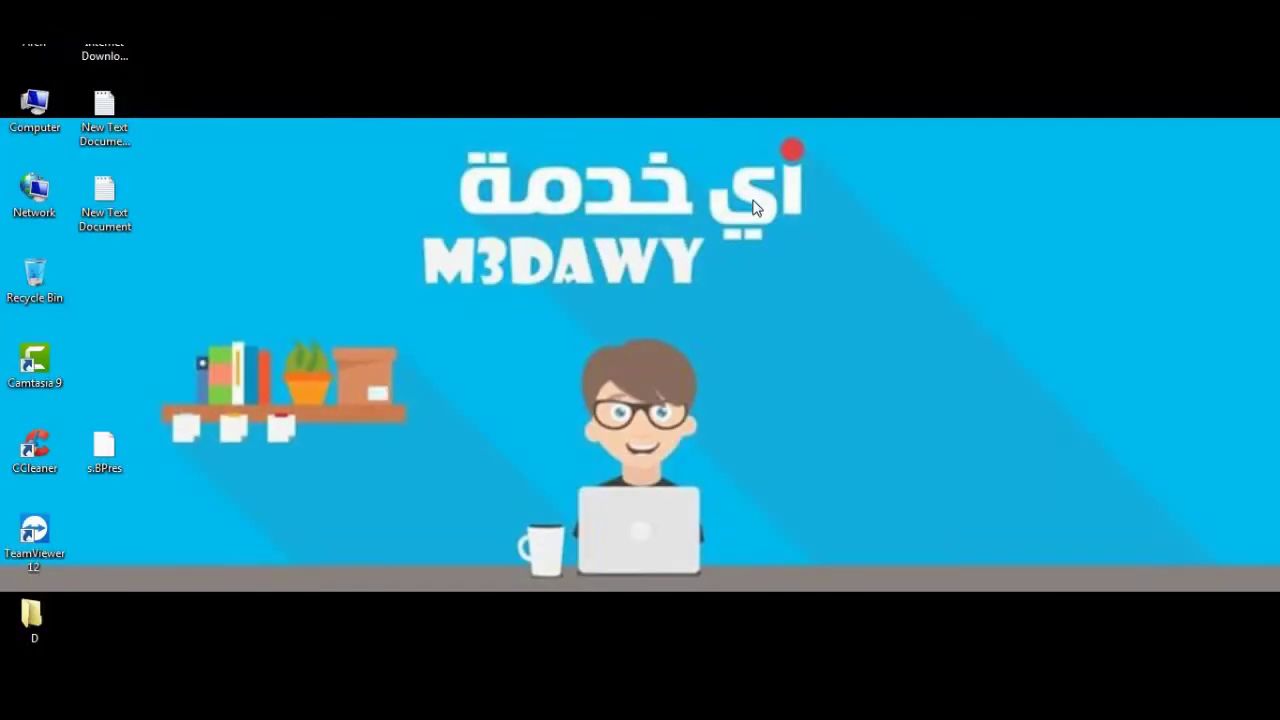
right_click(752, 197)
click(790, 252)
right_click(548, 414)
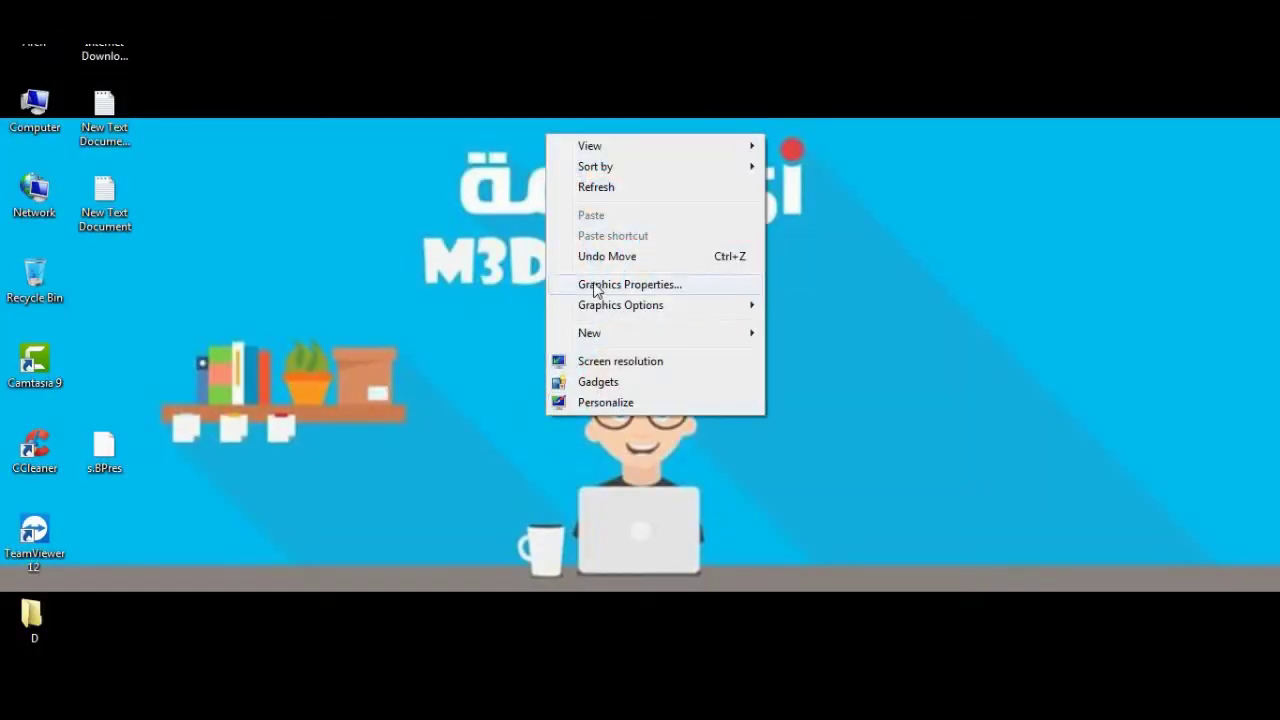
click(603, 187)
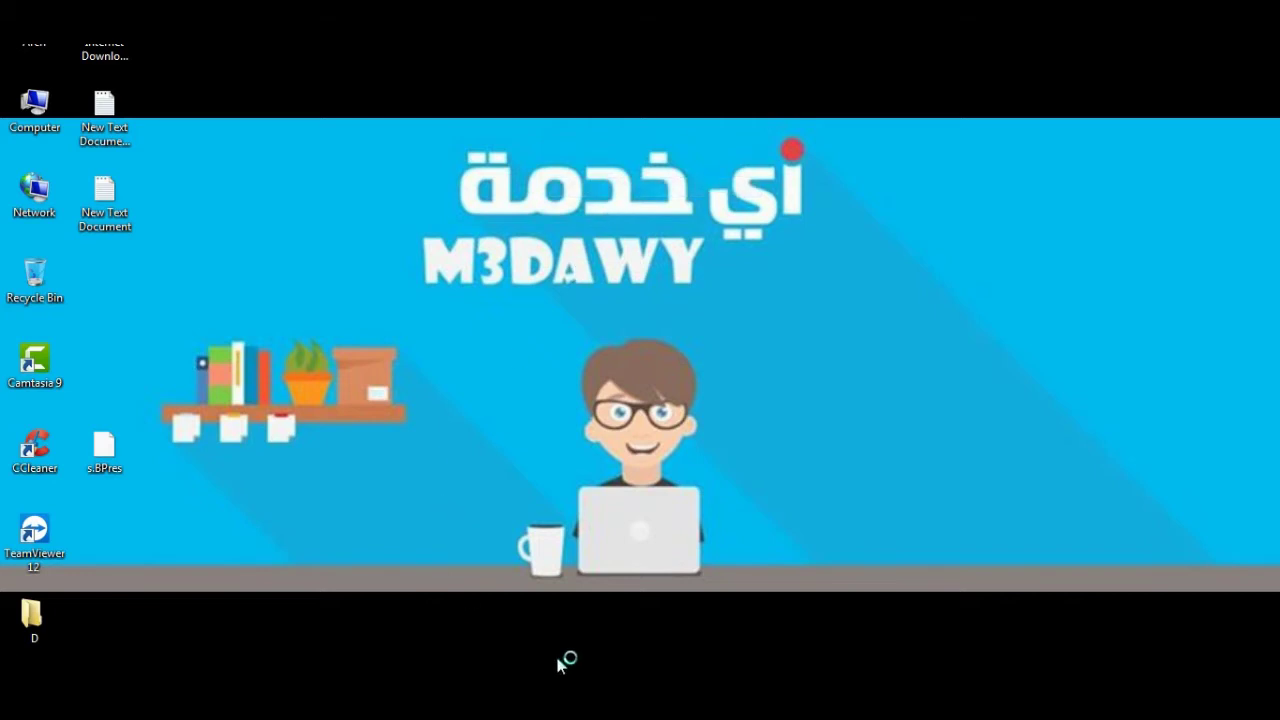
right_click(677, 376)
click(741, 406)
right_click(751, 352)
click(772, 406)
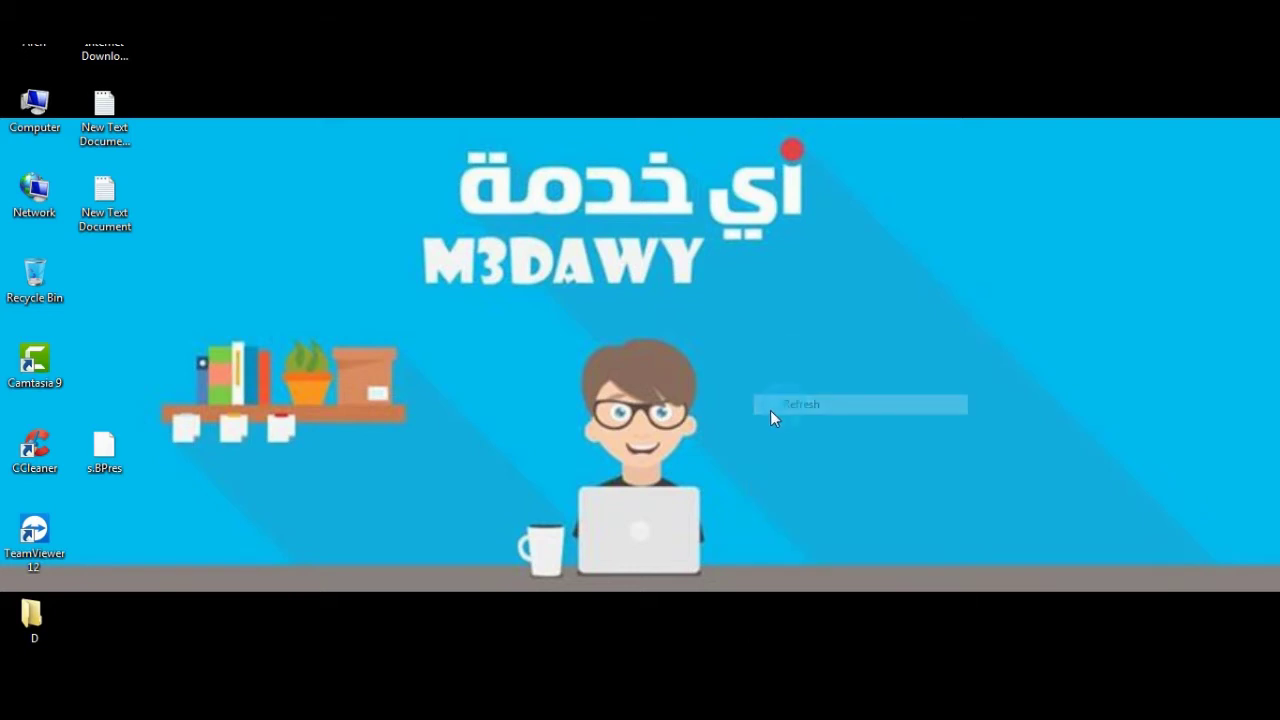
right_click(893, 296)
click(935, 348)
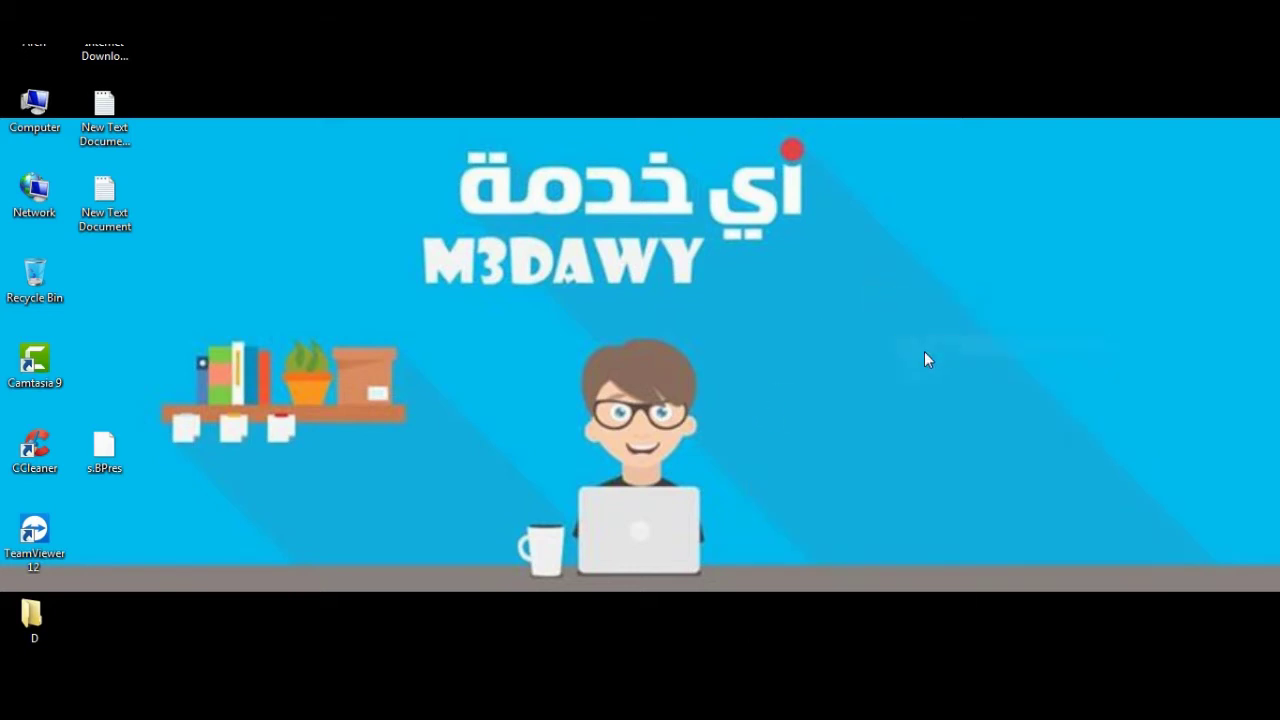
right_click(897, 362)
click(960, 420)
right_click(886, 350)
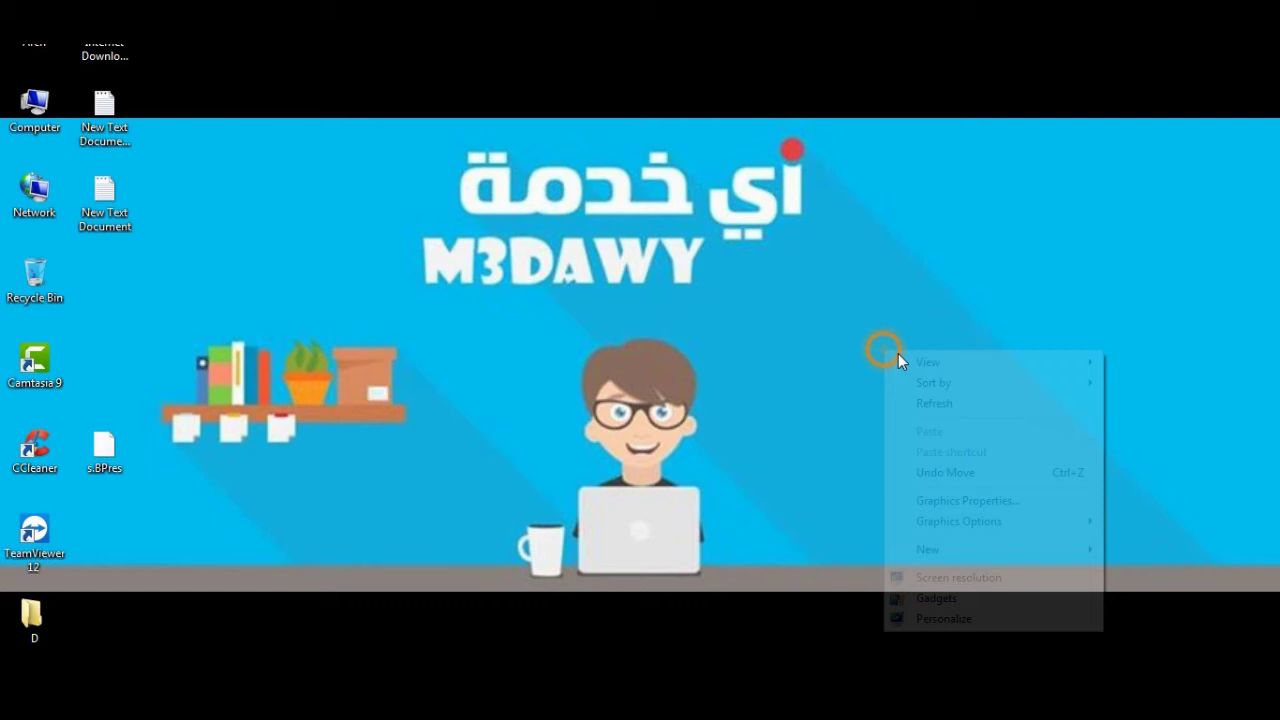
click(934, 404)
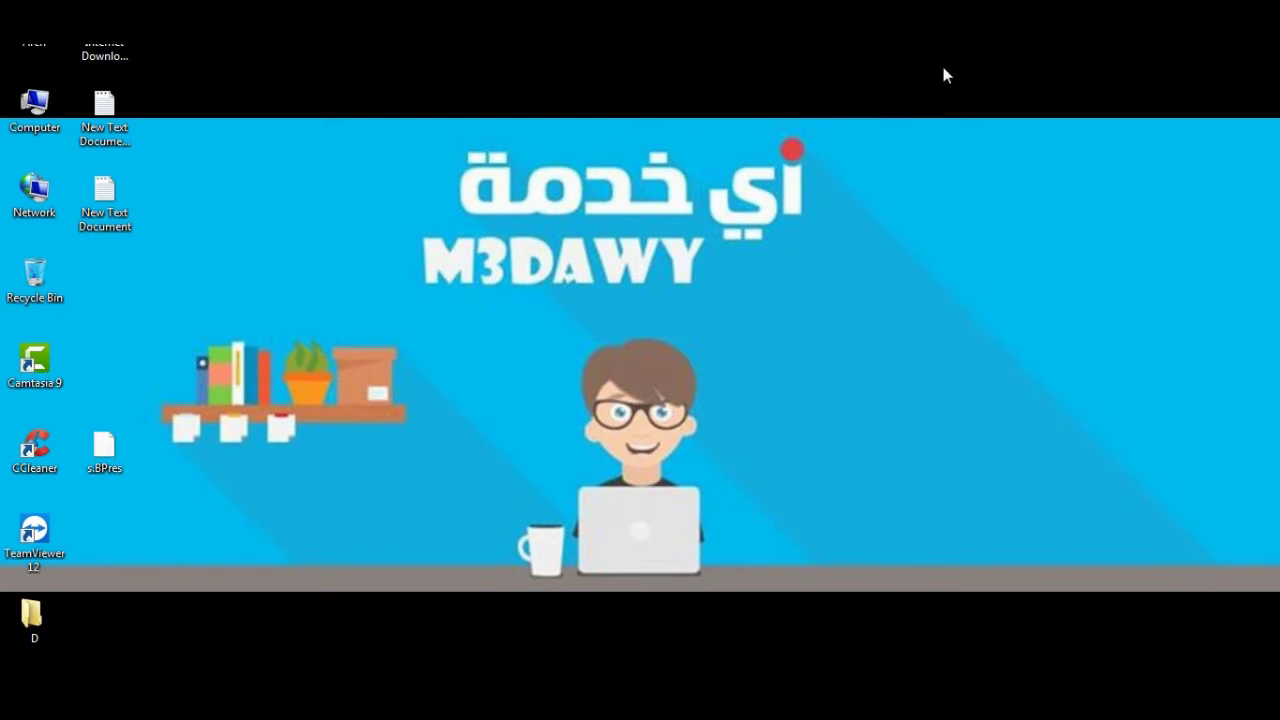
right_click(907, 187)
click(960, 250)
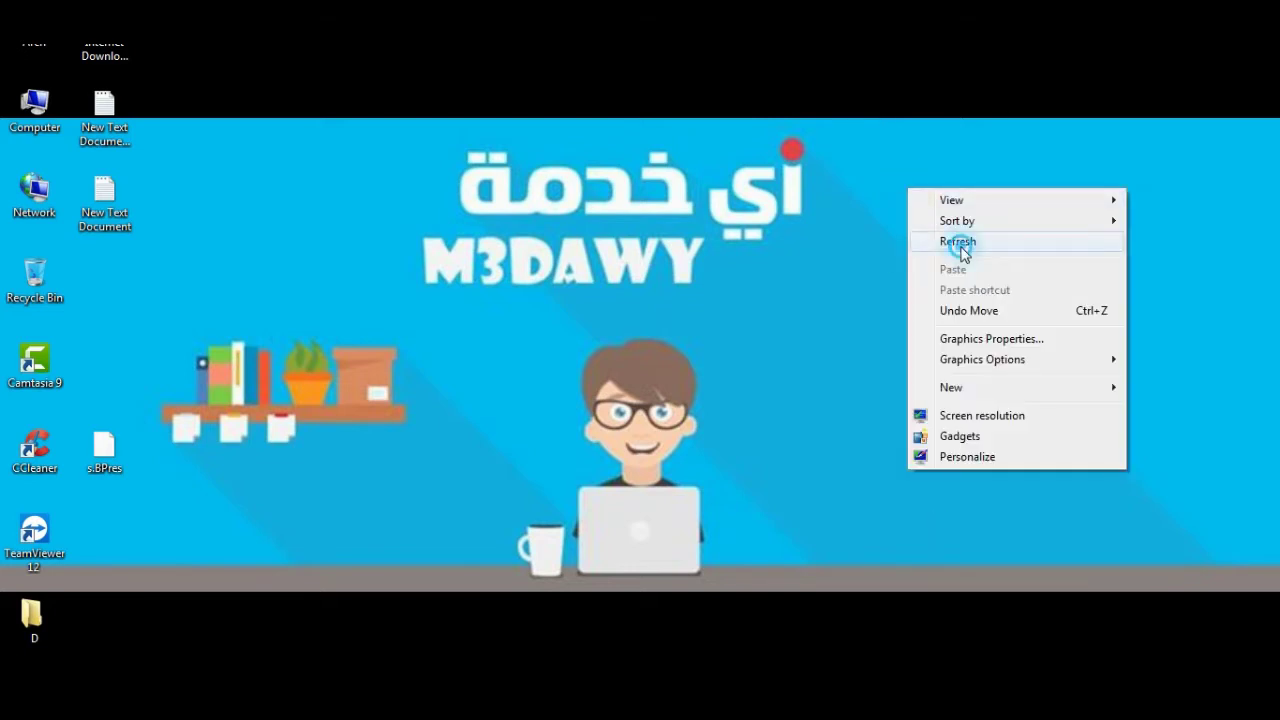
right_click(944, 238)
click(1020, 289)
right_click(944, 238)
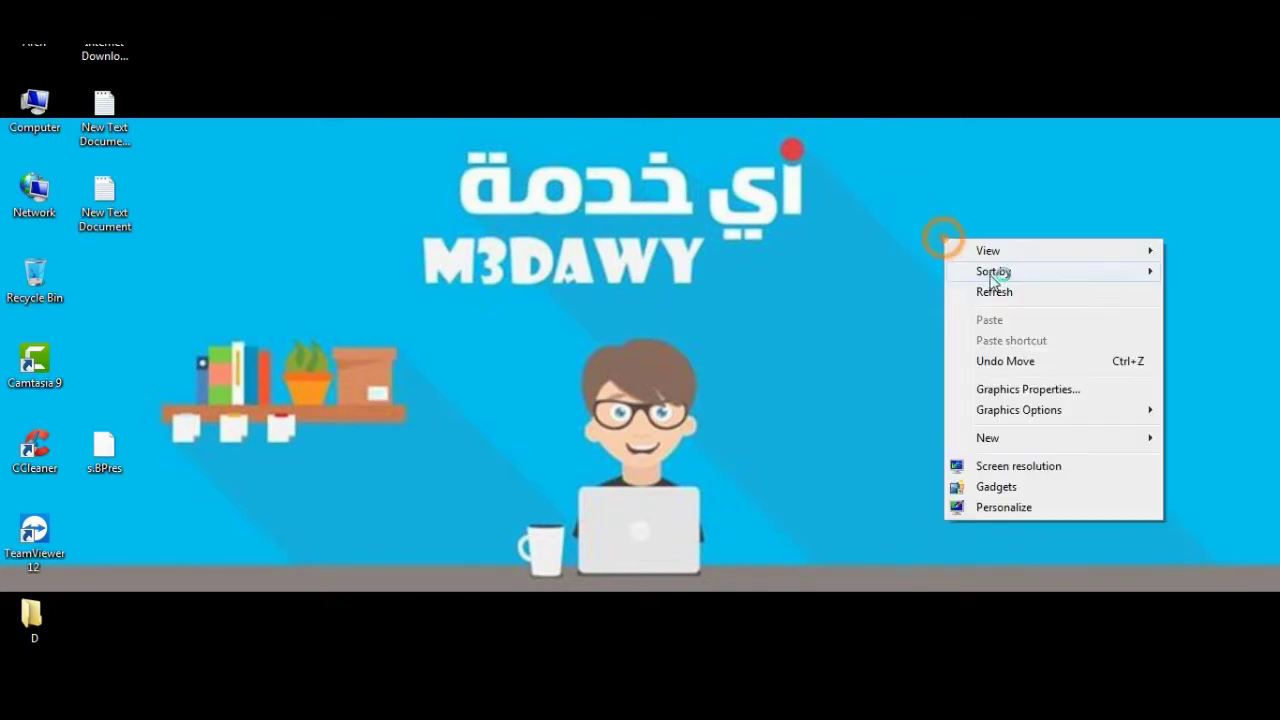
click(992, 284)
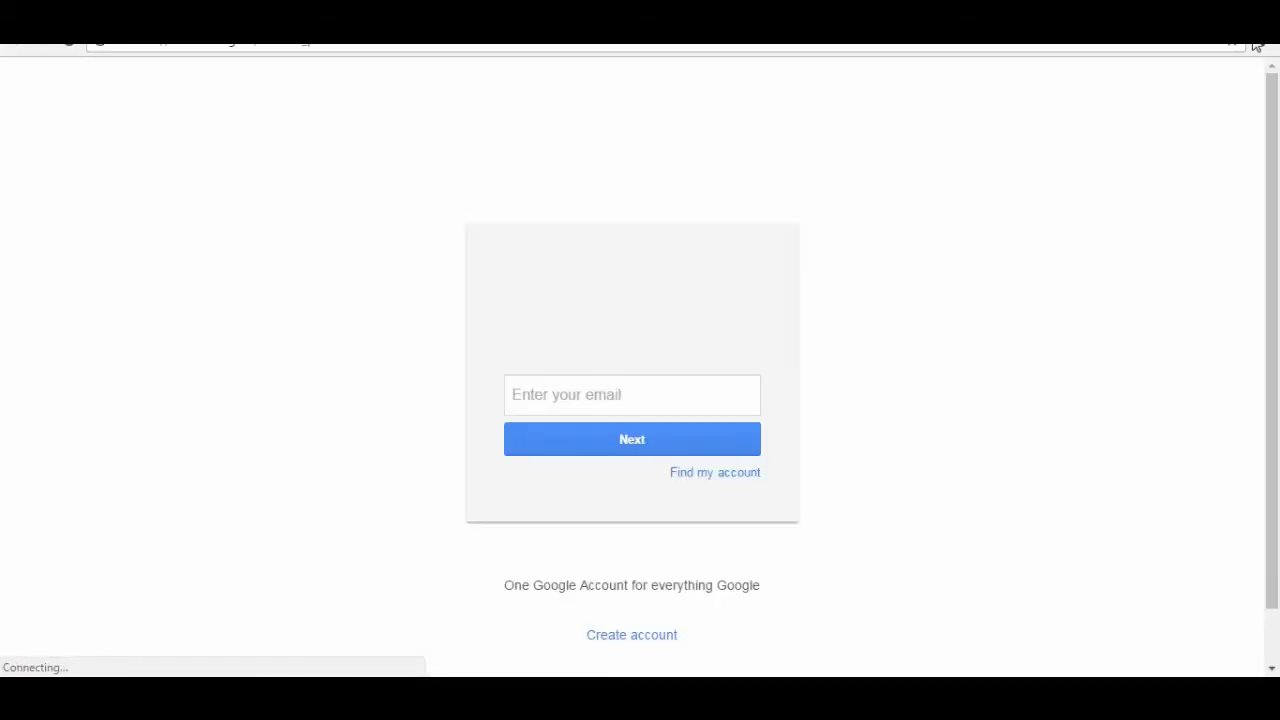
click(1257, 45)
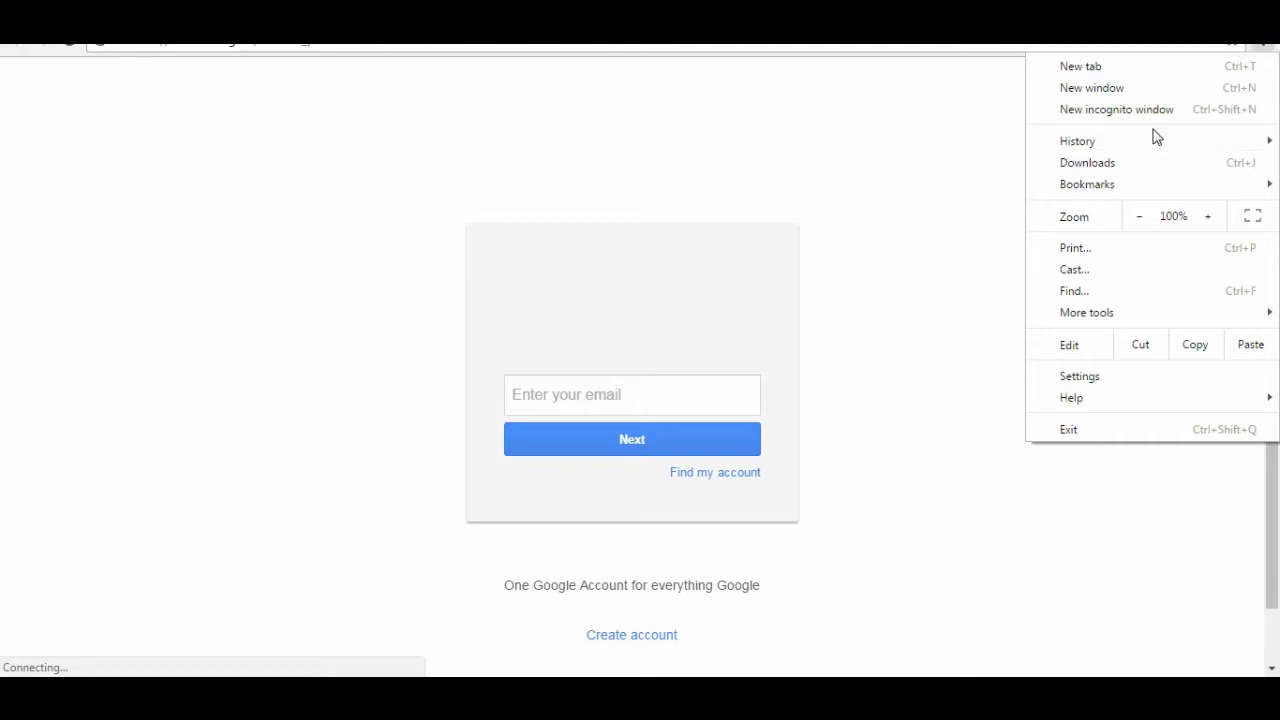
key(super+d)
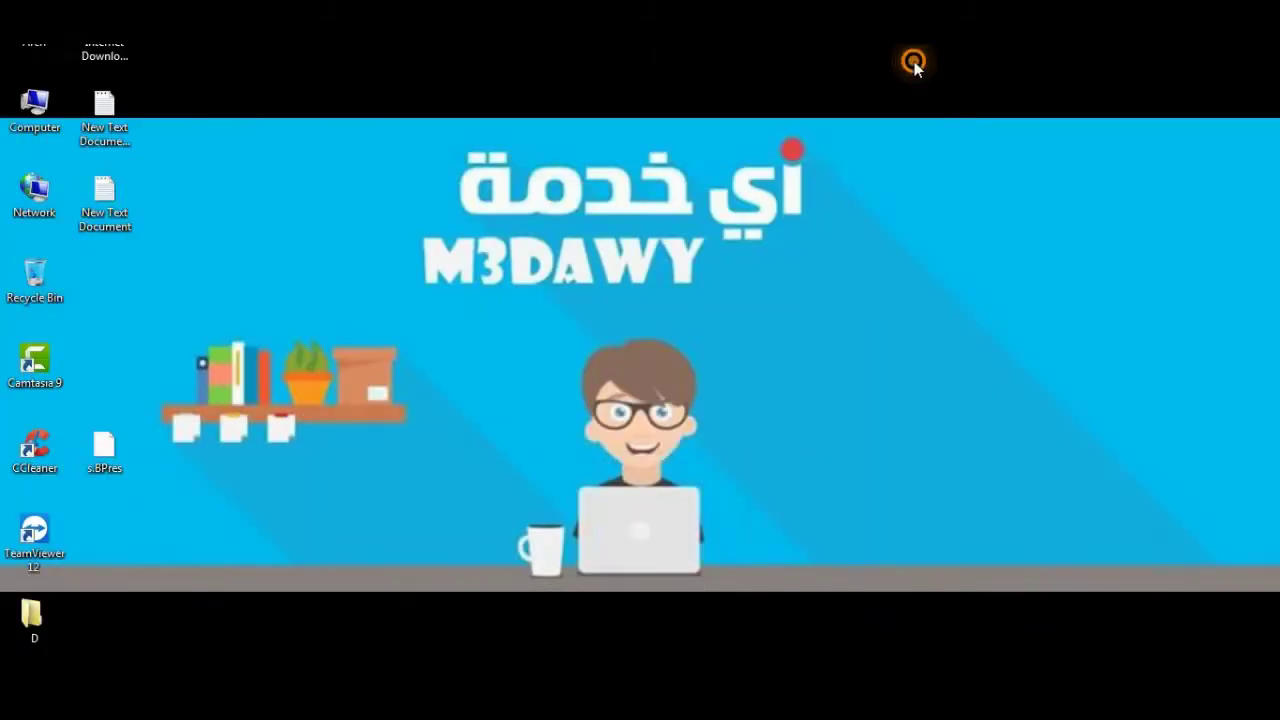
right_click(914, 61)
key(Escape)
key(super+d)
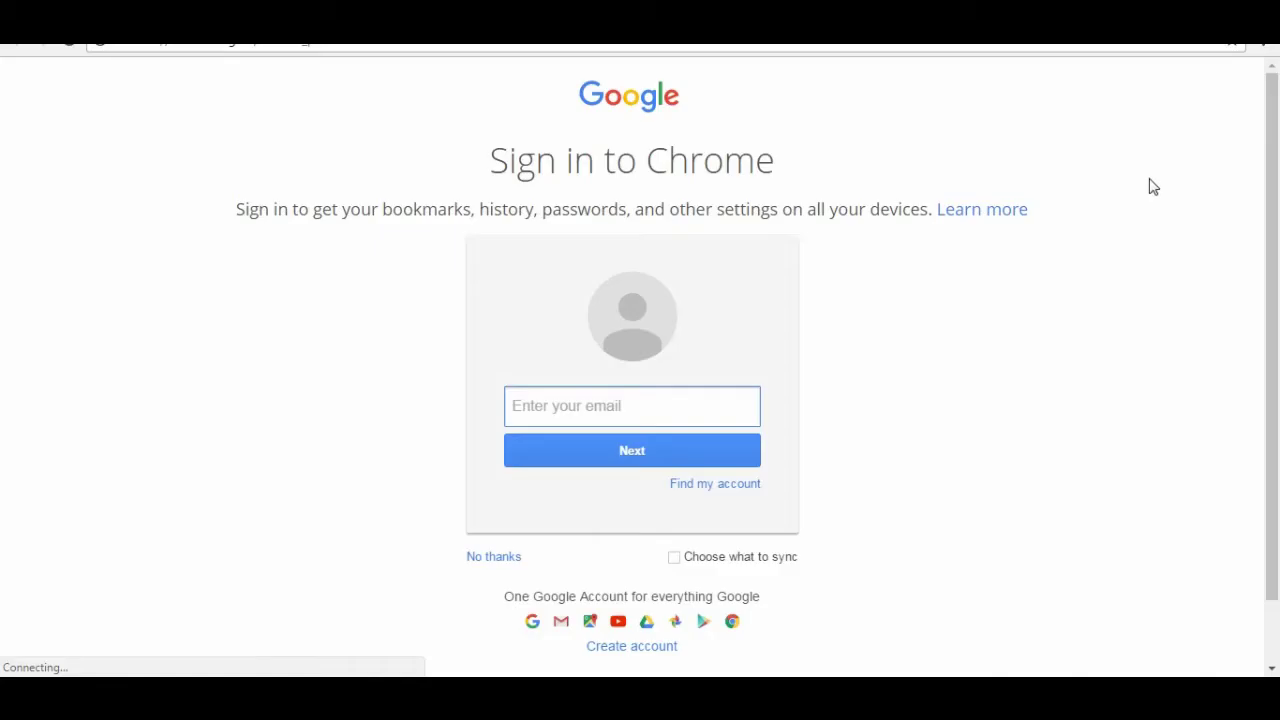
Open the settings of the new Chrome profile and check its extensions page
click(1262, 44)
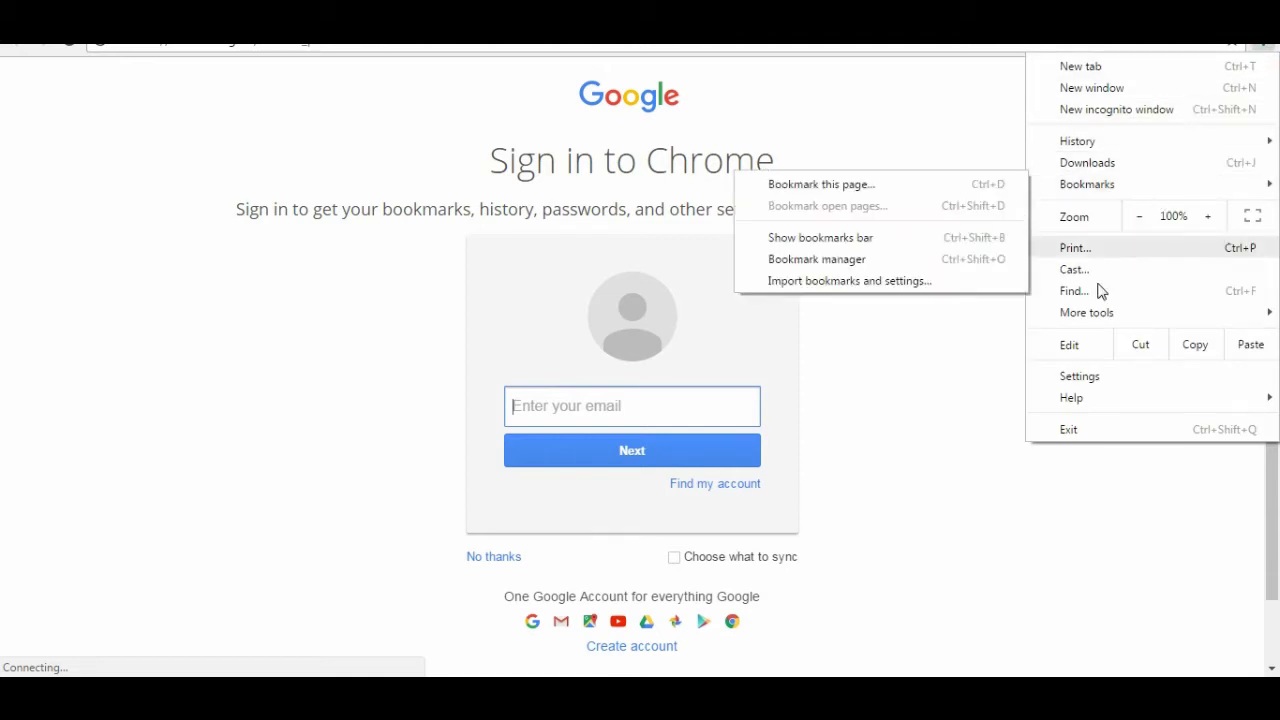
click(1078, 376)
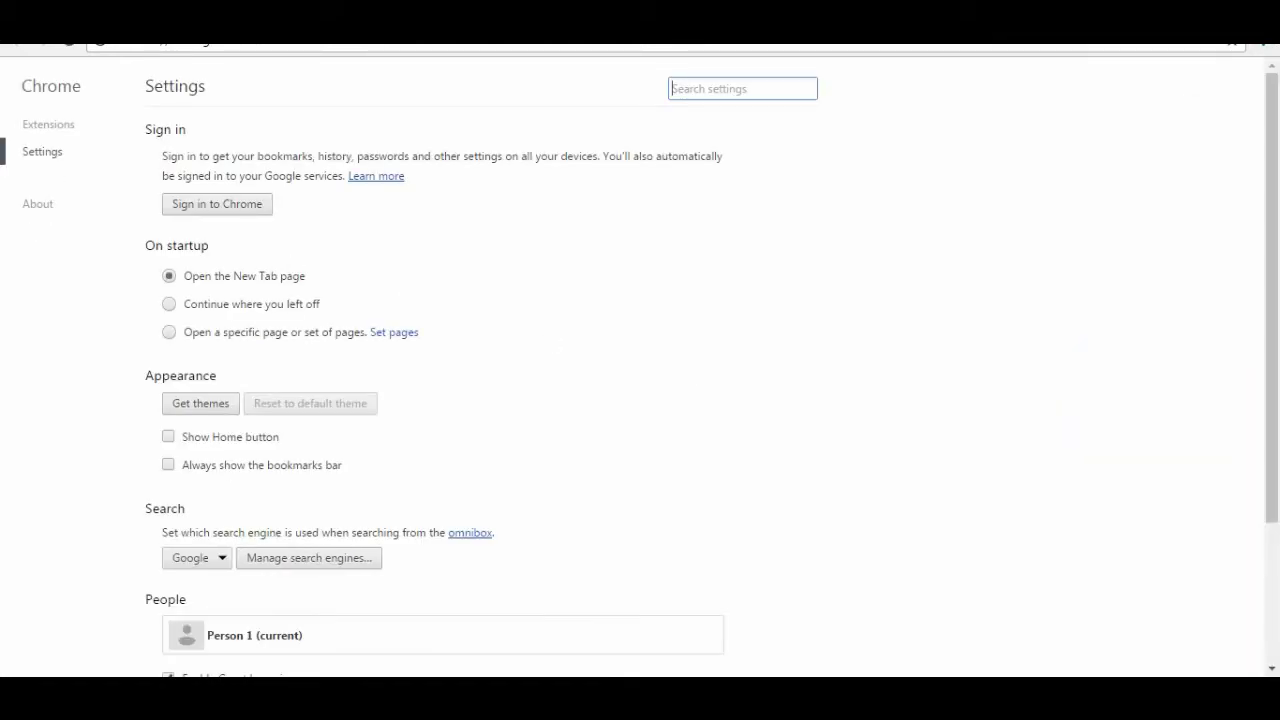
click(50, 124)
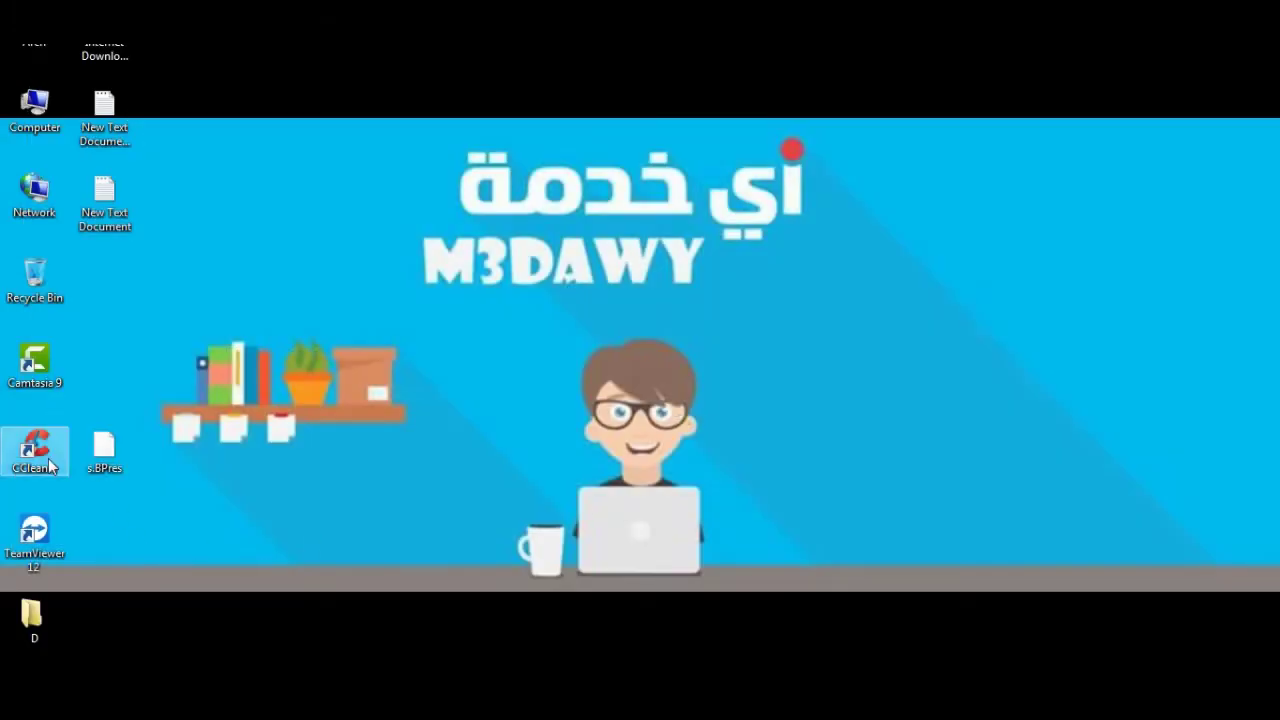
Switch back to Internet Download Manager and open its configuration options
key(super)
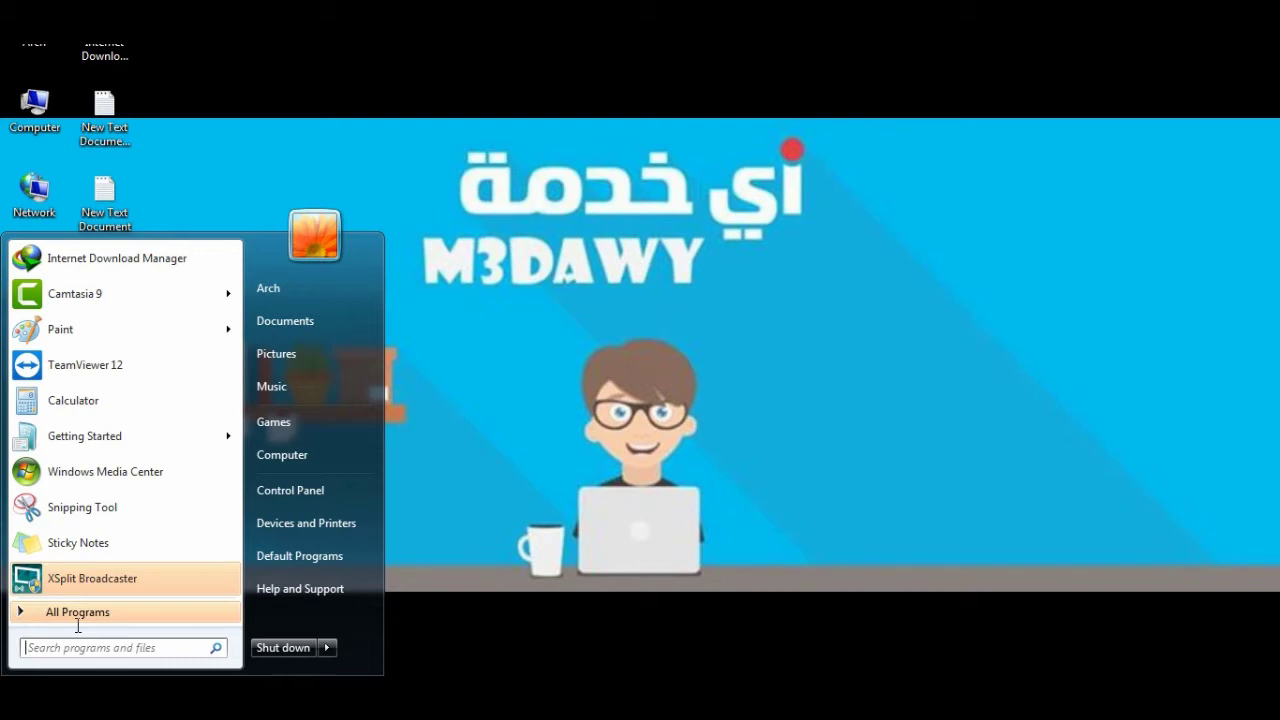
click(100, 258)
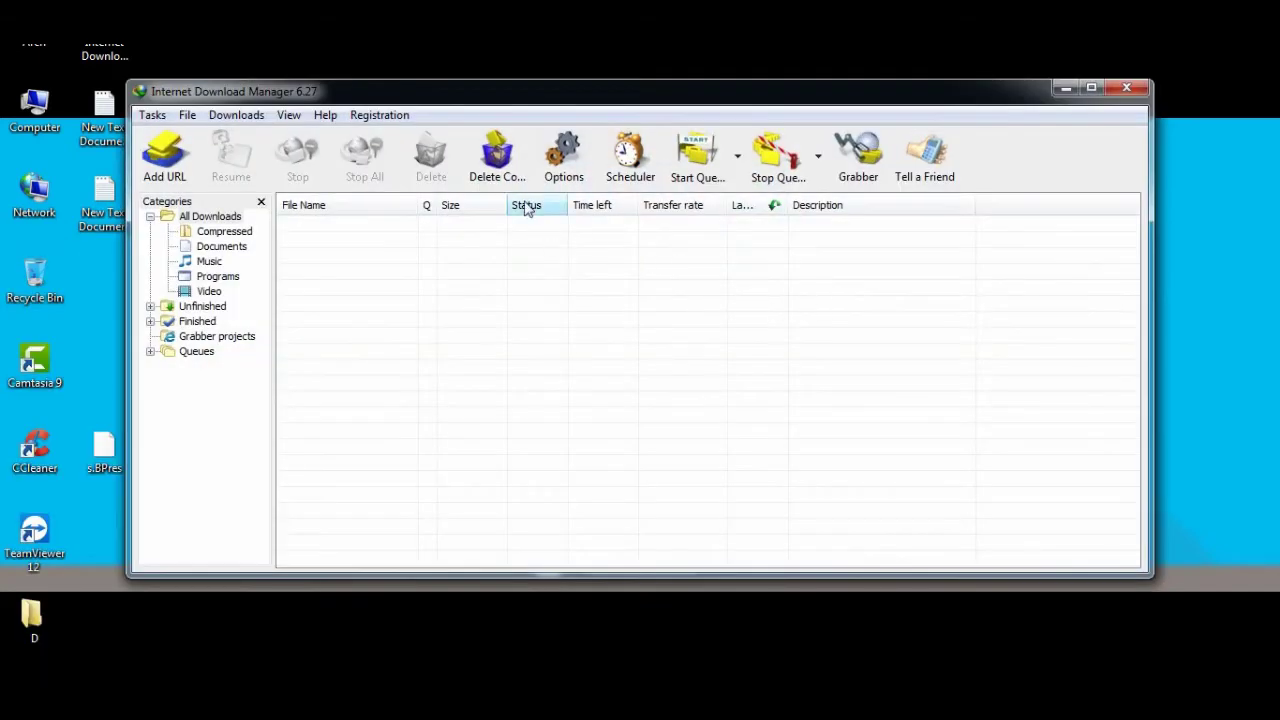
click(566, 158)
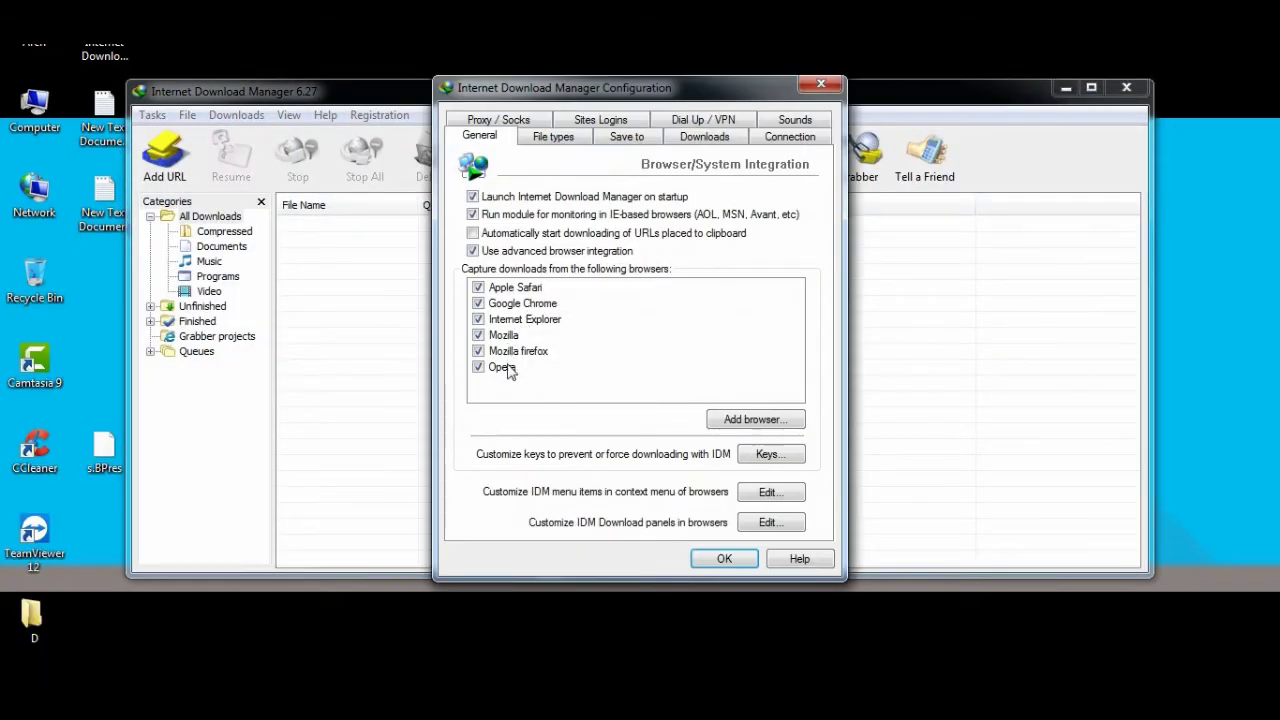
Start adding a browser for download capture and check the executable path in the Google Chrome shortcut's properties
click(735, 421)
click(758, 369)
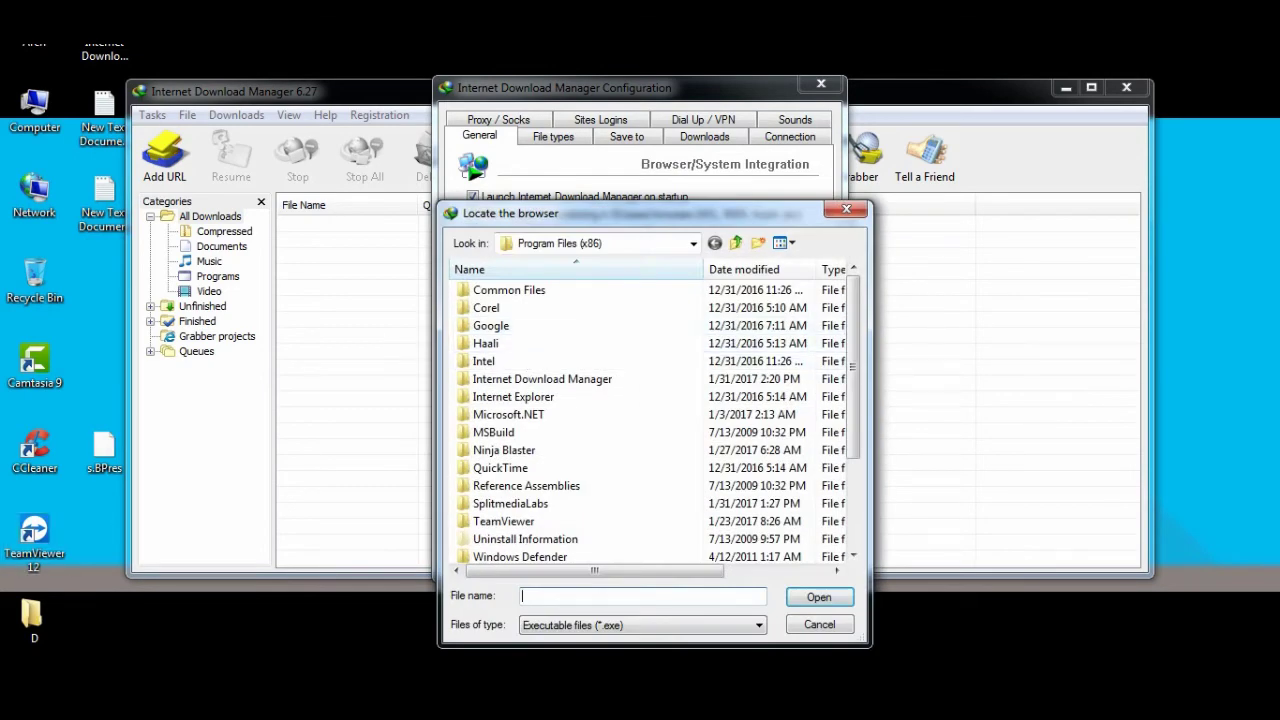
right_click(430, 695)
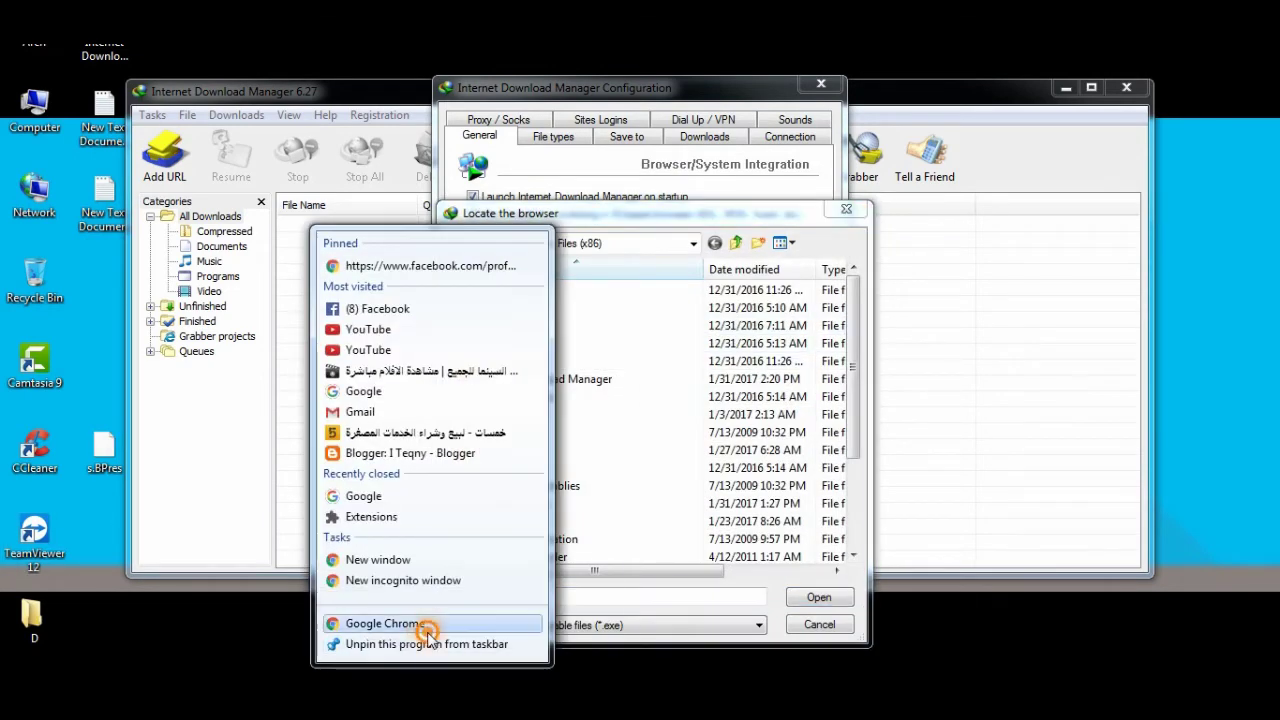
right_click(428, 623)
click(468, 621)
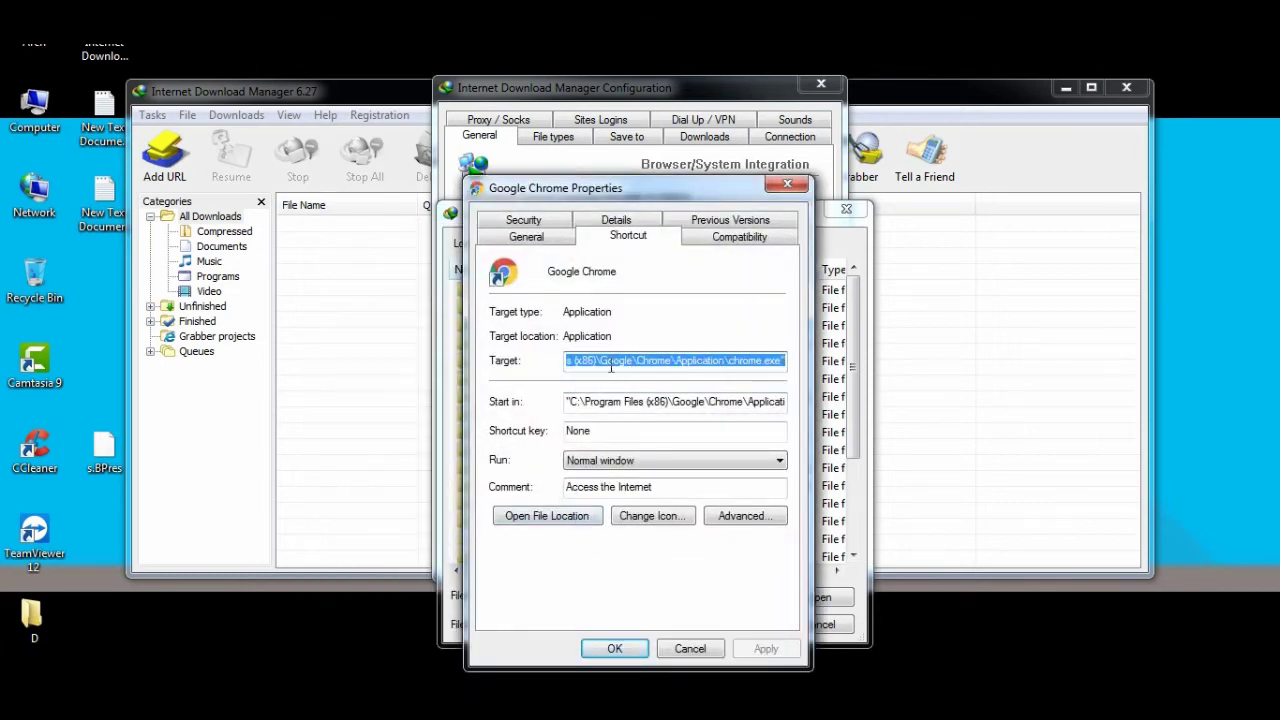
click(788, 184)
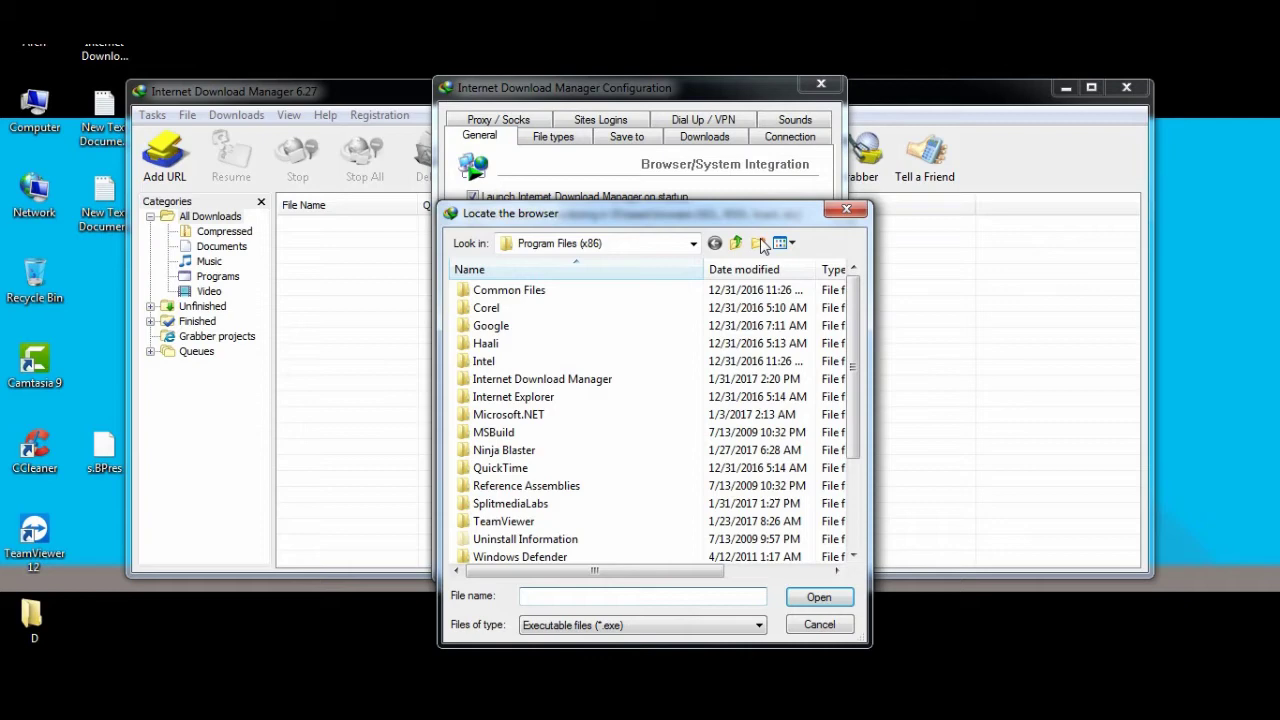
Choose the chrome executable from Program Files (x86)\Google\Chrome\Application as the added browser and save the configuration
double_click(489, 326)
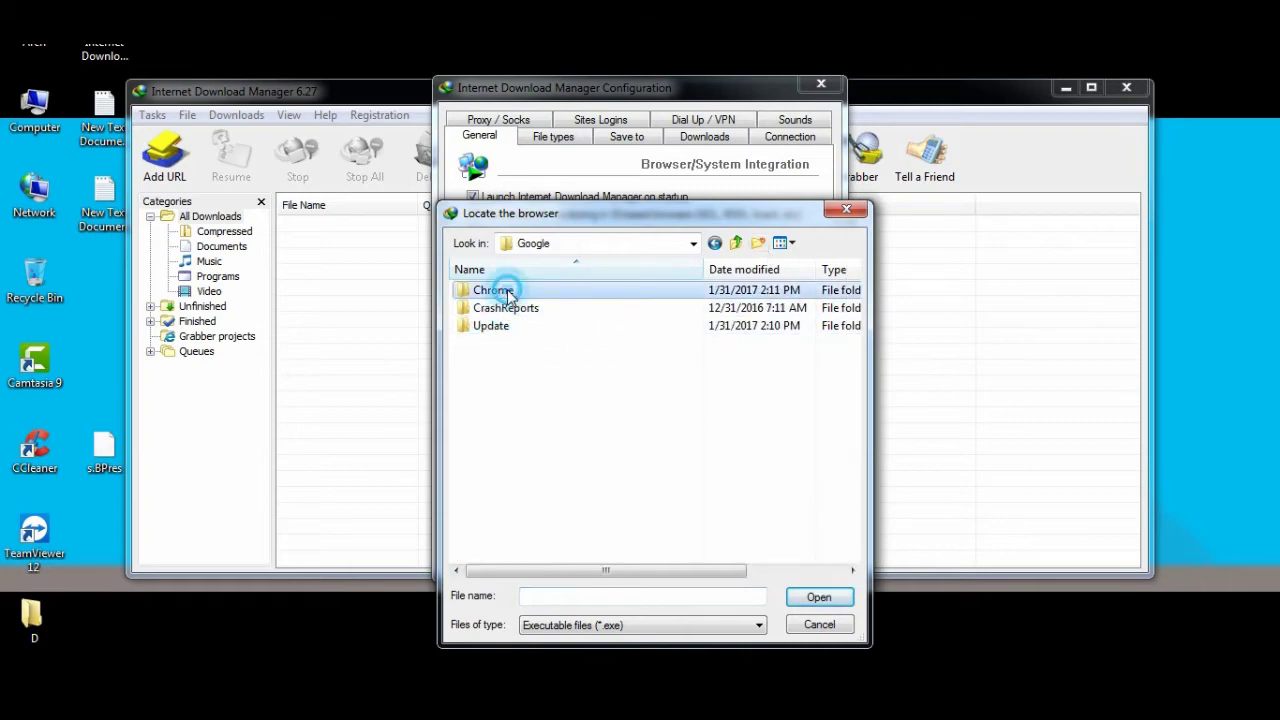
double_click(490, 290)
double_click(490, 291)
double_click(520, 326)
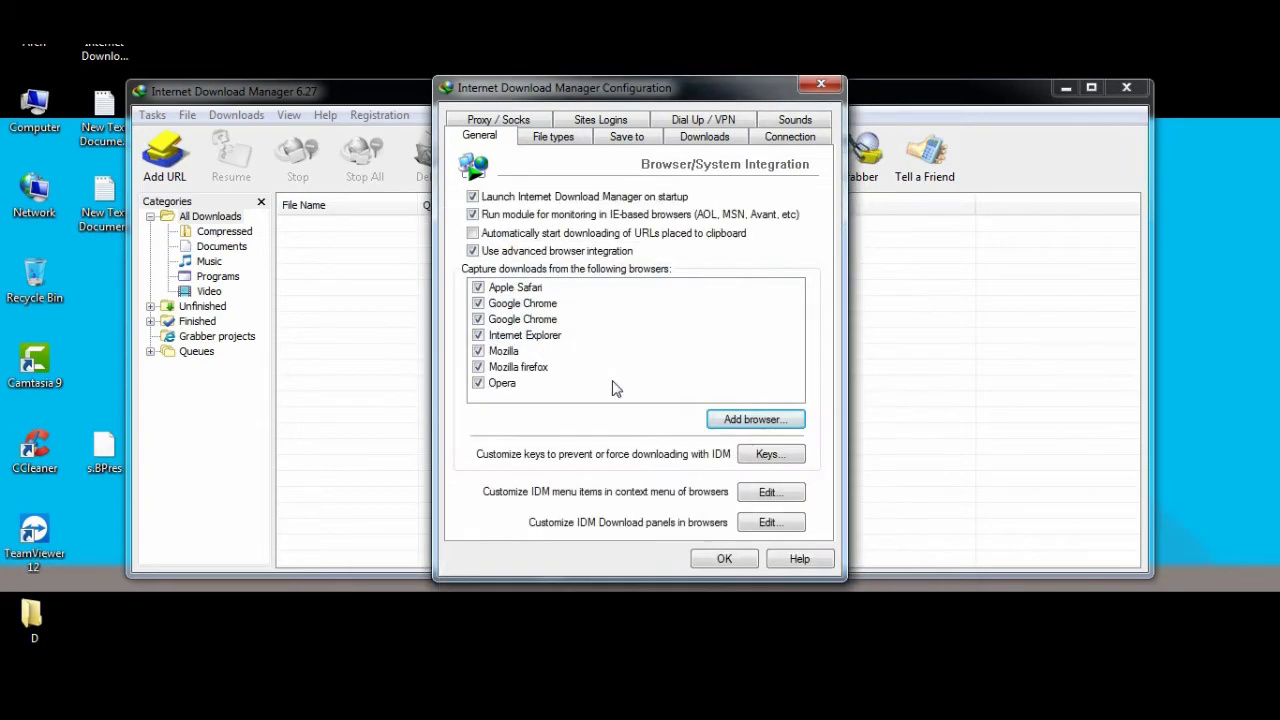
click(703, 556)
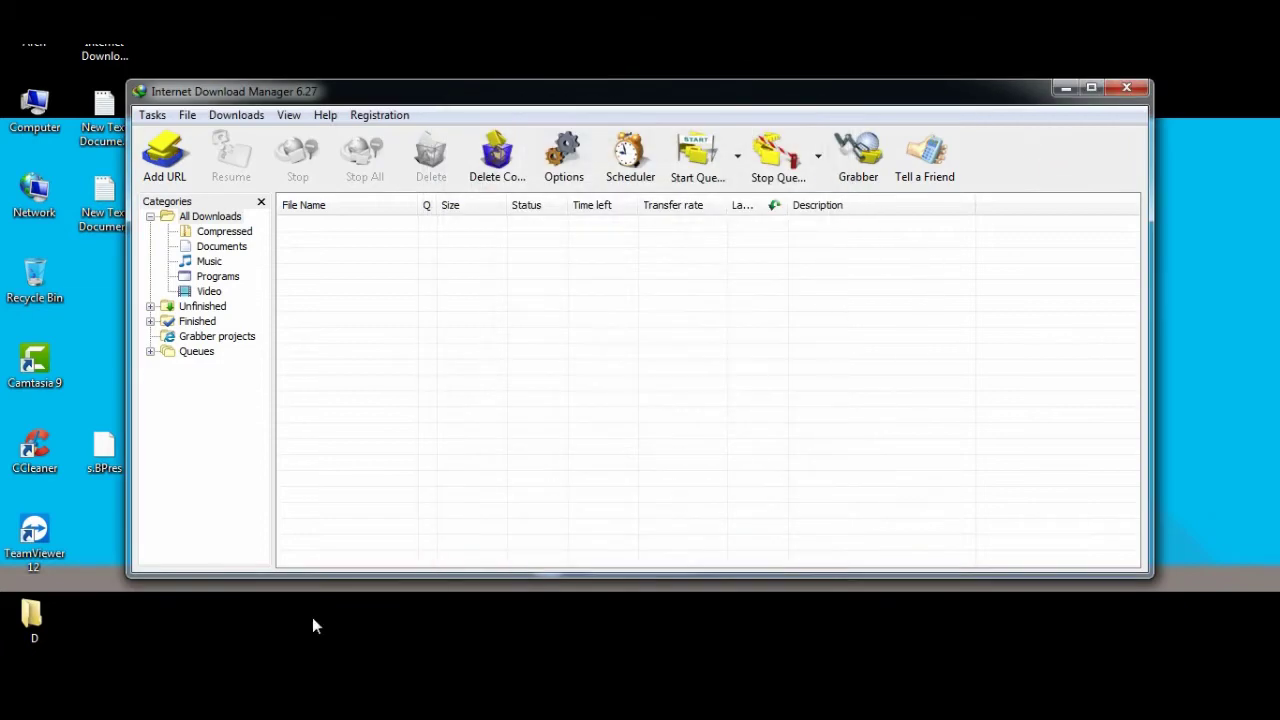
Switch to Google Chrome and check the extensions page in its settings for the IDM extension
click(464, 670)
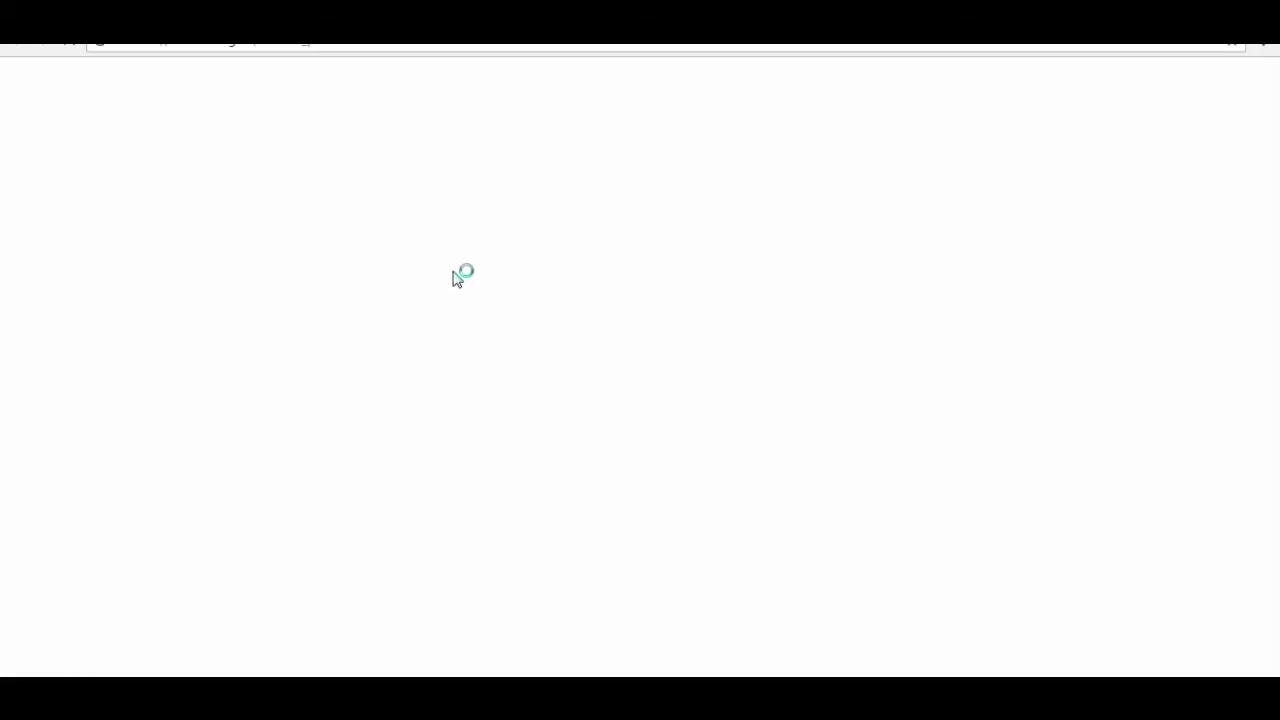
click(1262, 43)
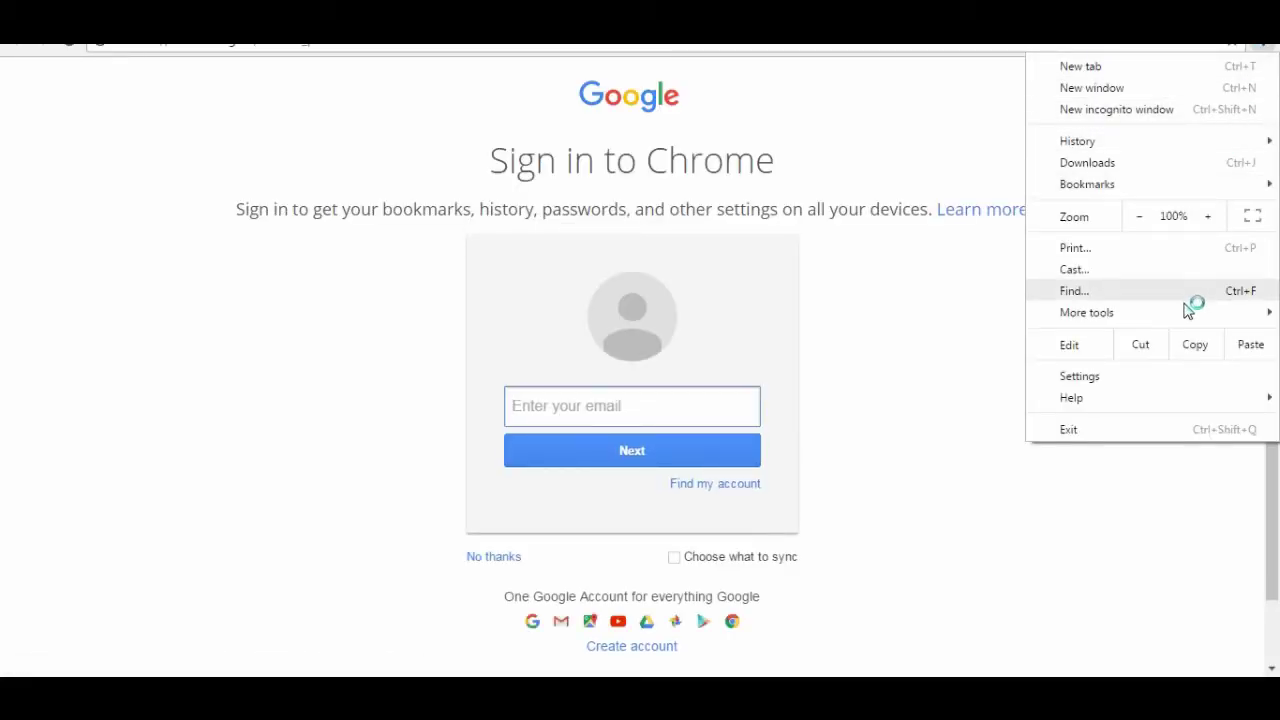
click(1150, 370)
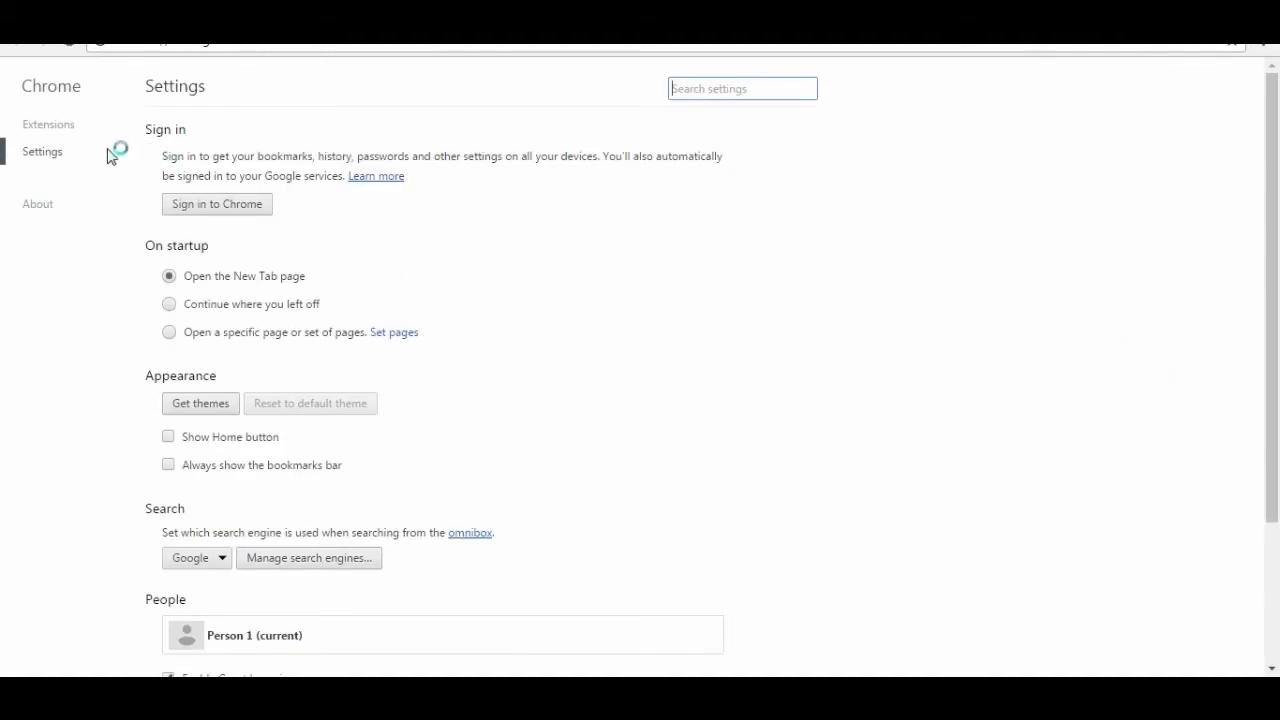
click(48, 125)
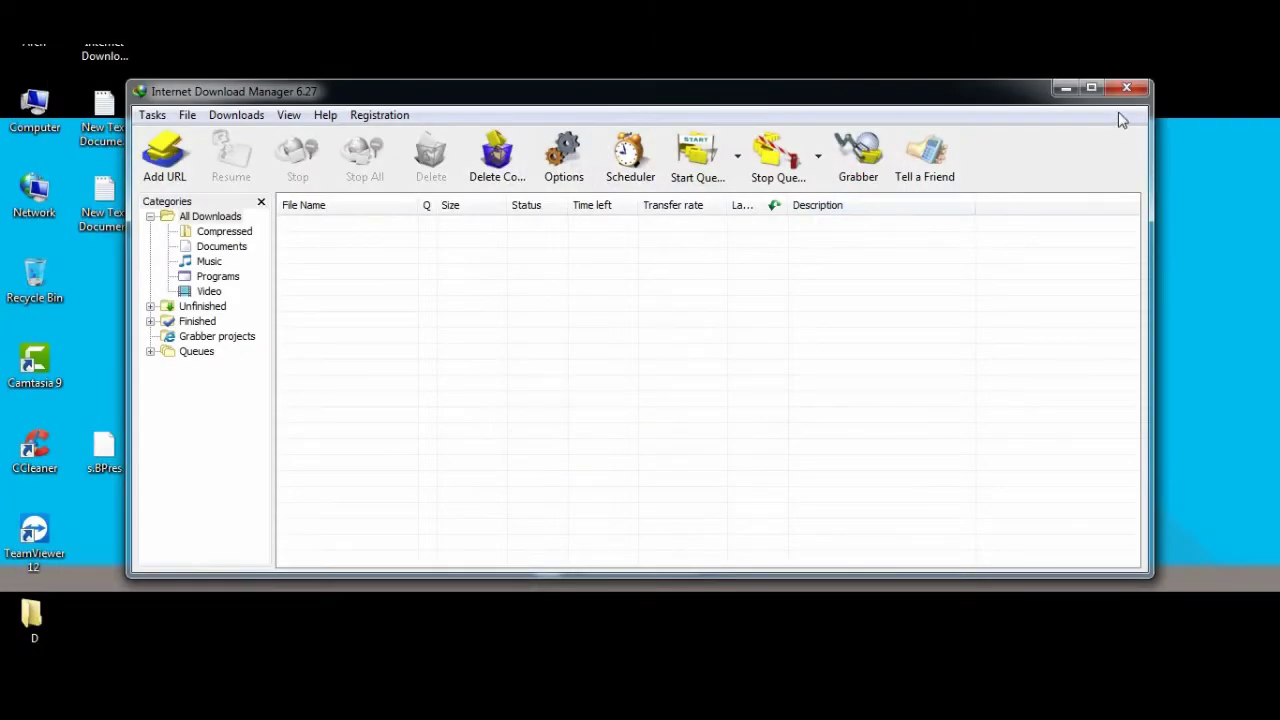
In Internet Download Manager's options, turn off capture for the existing Google Chrome entry and view the special keys settings
click(587, 178)
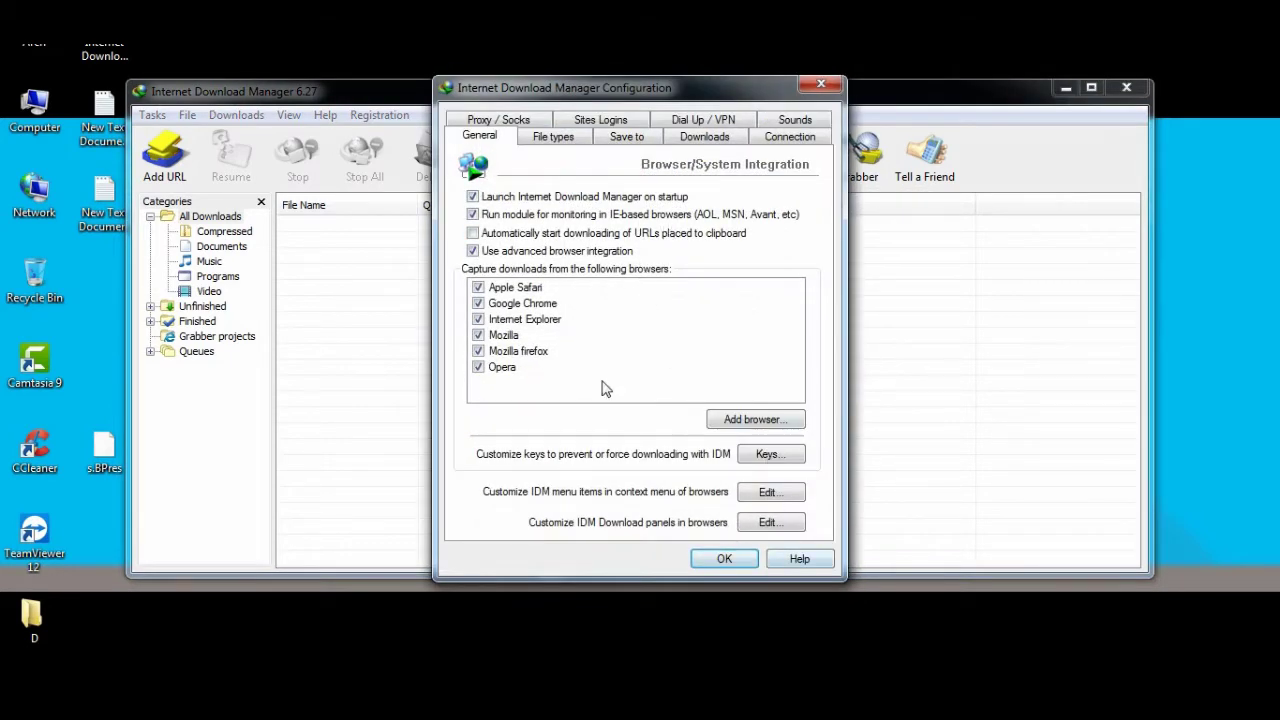
click(478, 303)
click(768, 455)
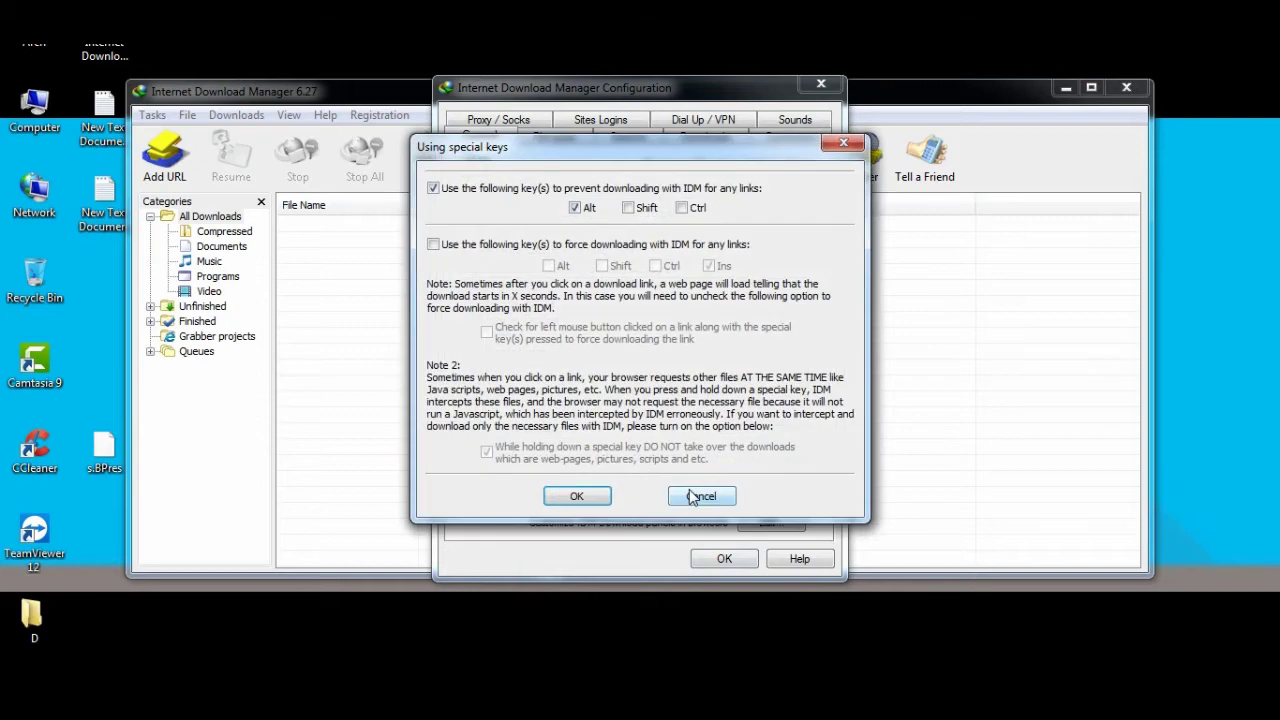
click(692, 497)
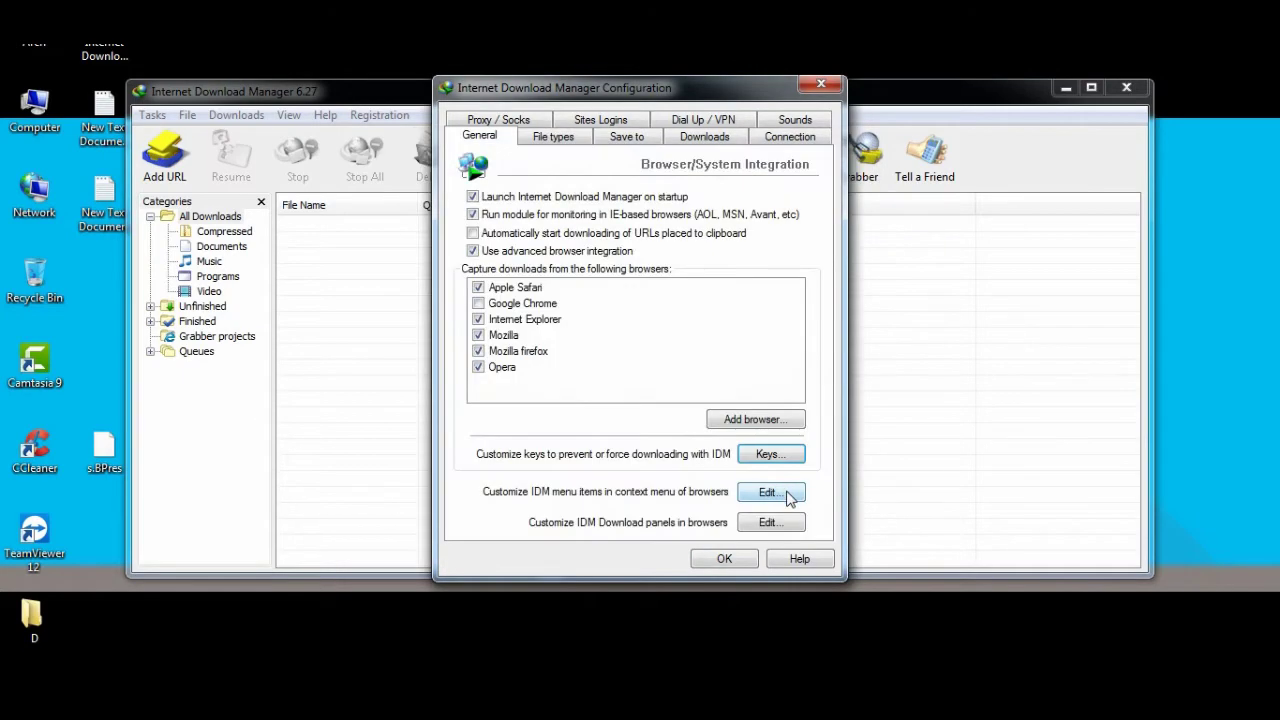
Review the IDM context menu items for Internet Explorer and Firefox based browsers, leaving them as they are
click(770, 493)
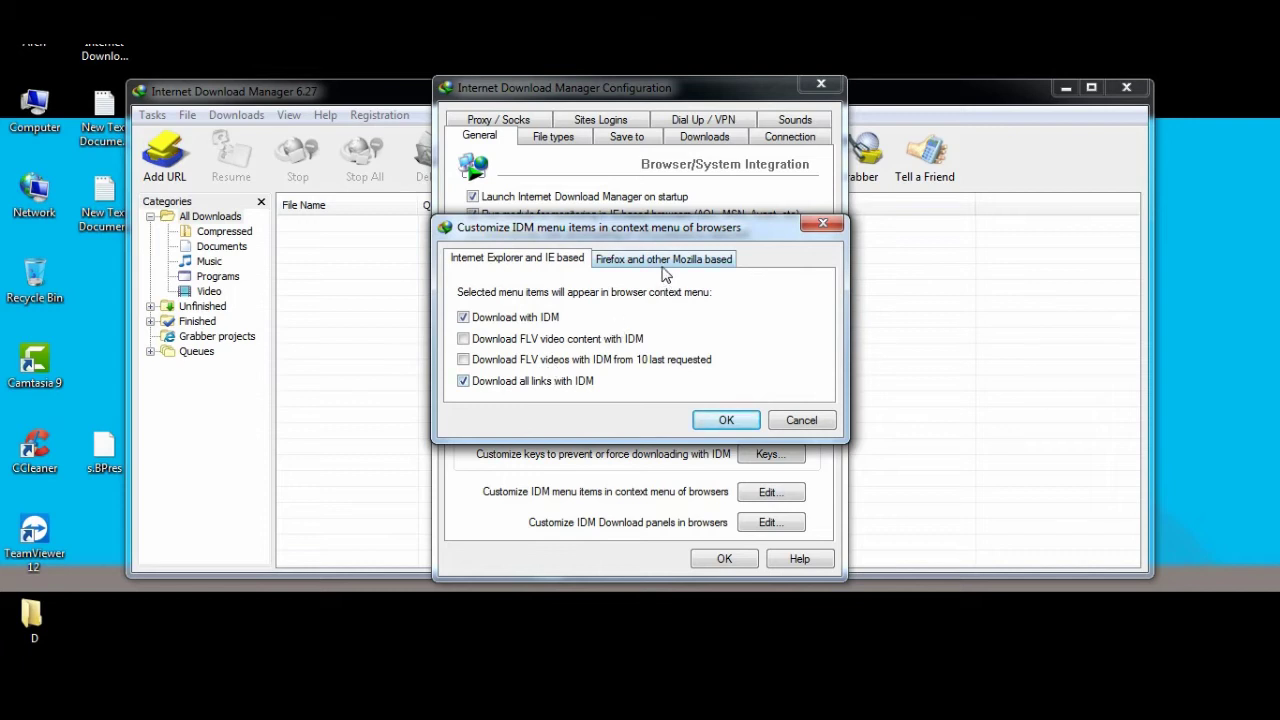
click(645, 258)
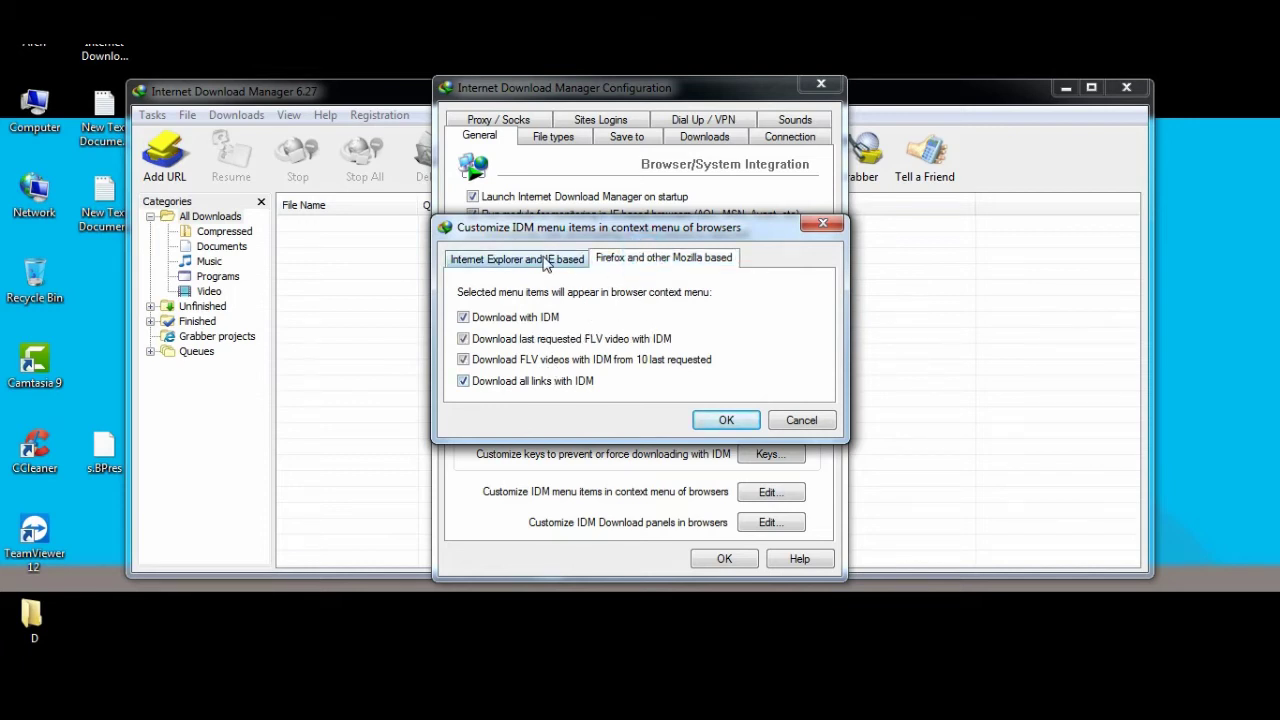
click(543, 258)
click(601, 260)
click(530, 259)
click(600, 258)
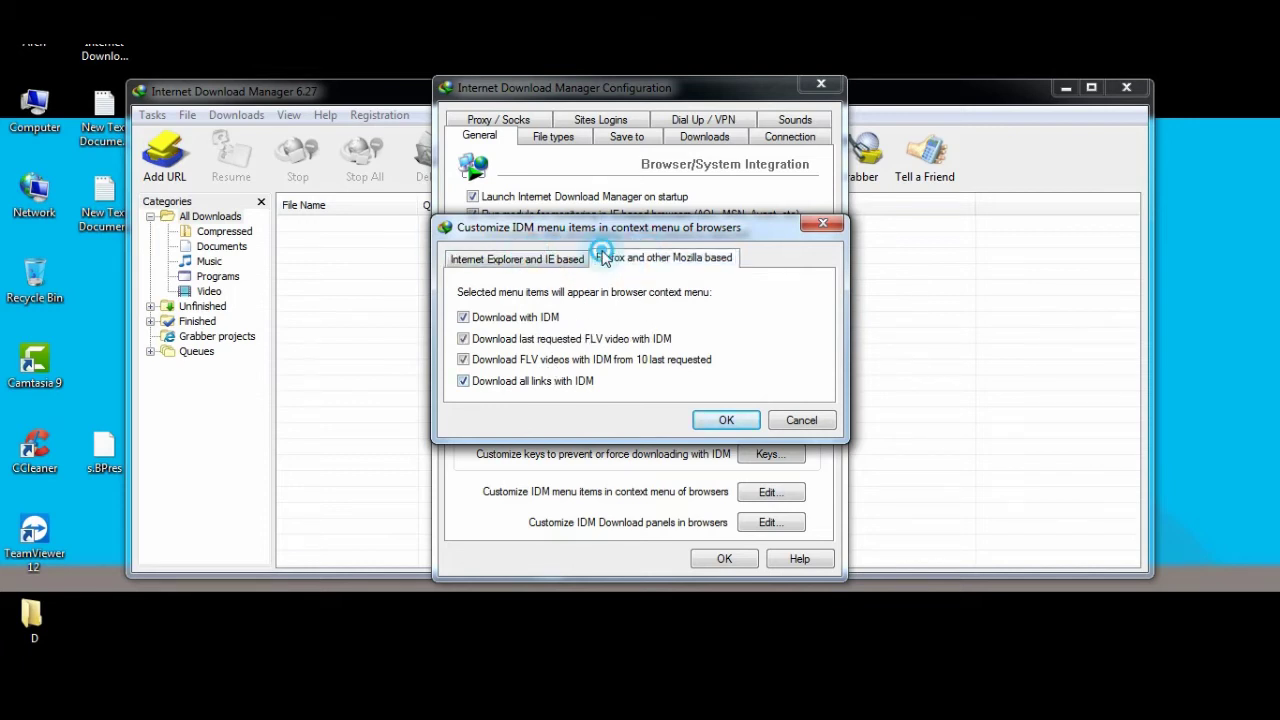
click(786, 420)
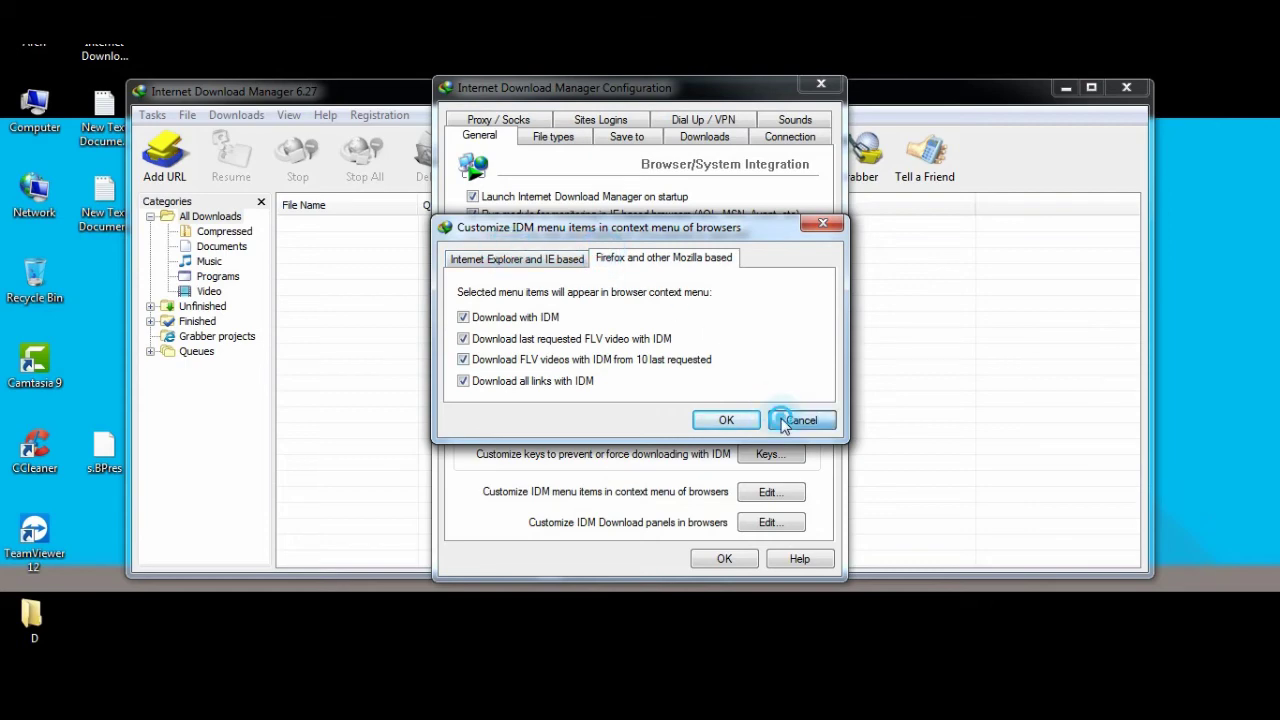
Review the IDM download panel settings for web-players and selected files without changing them
click(775, 521)
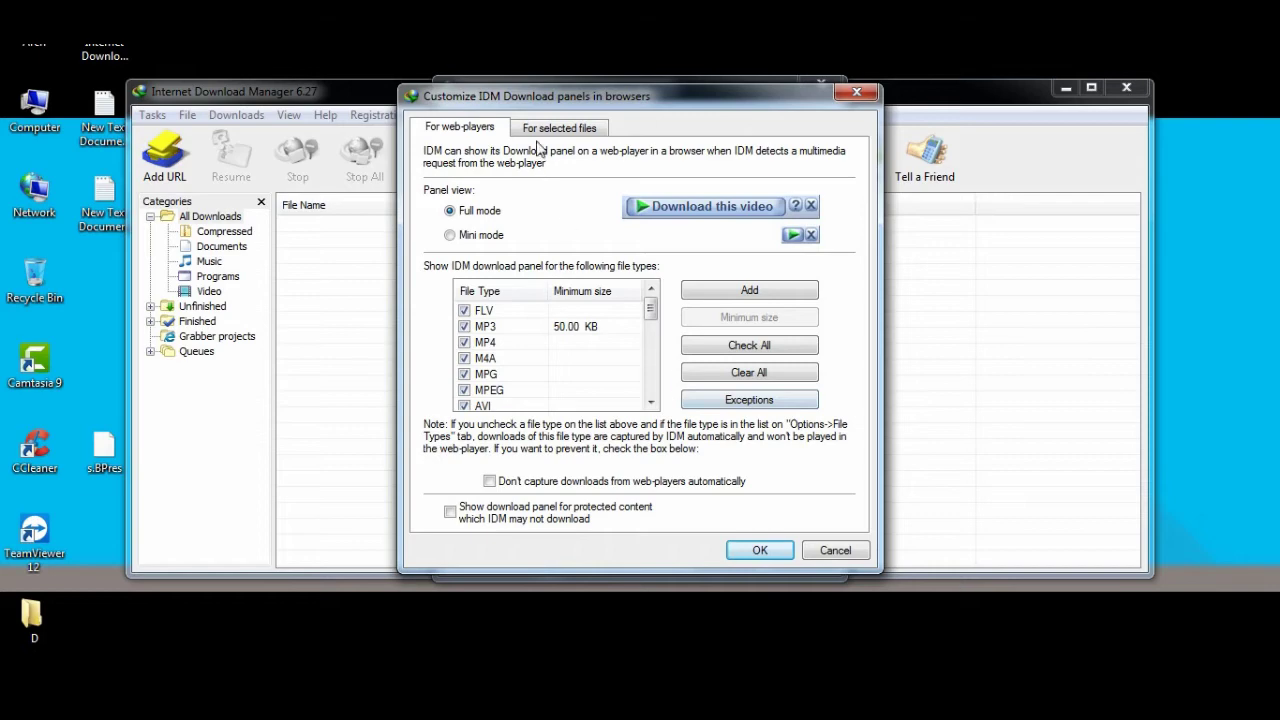
click(537, 127)
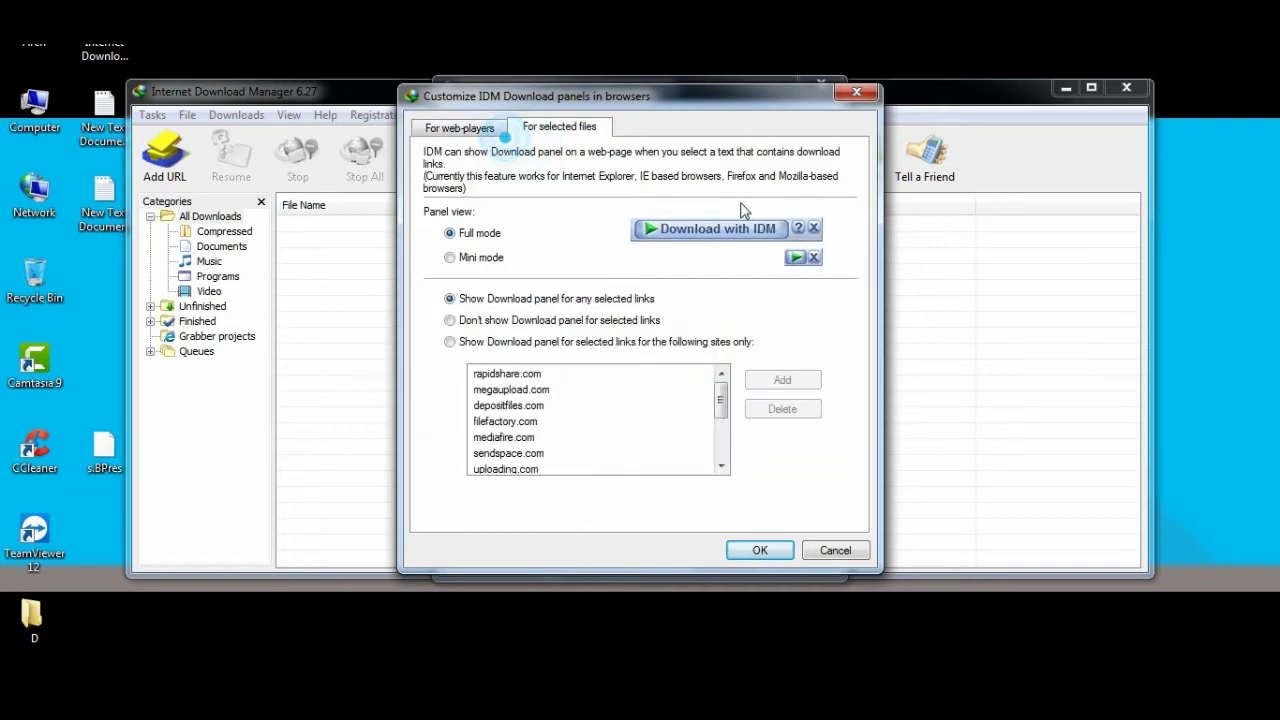
click(459, 127)
click(862, 93)
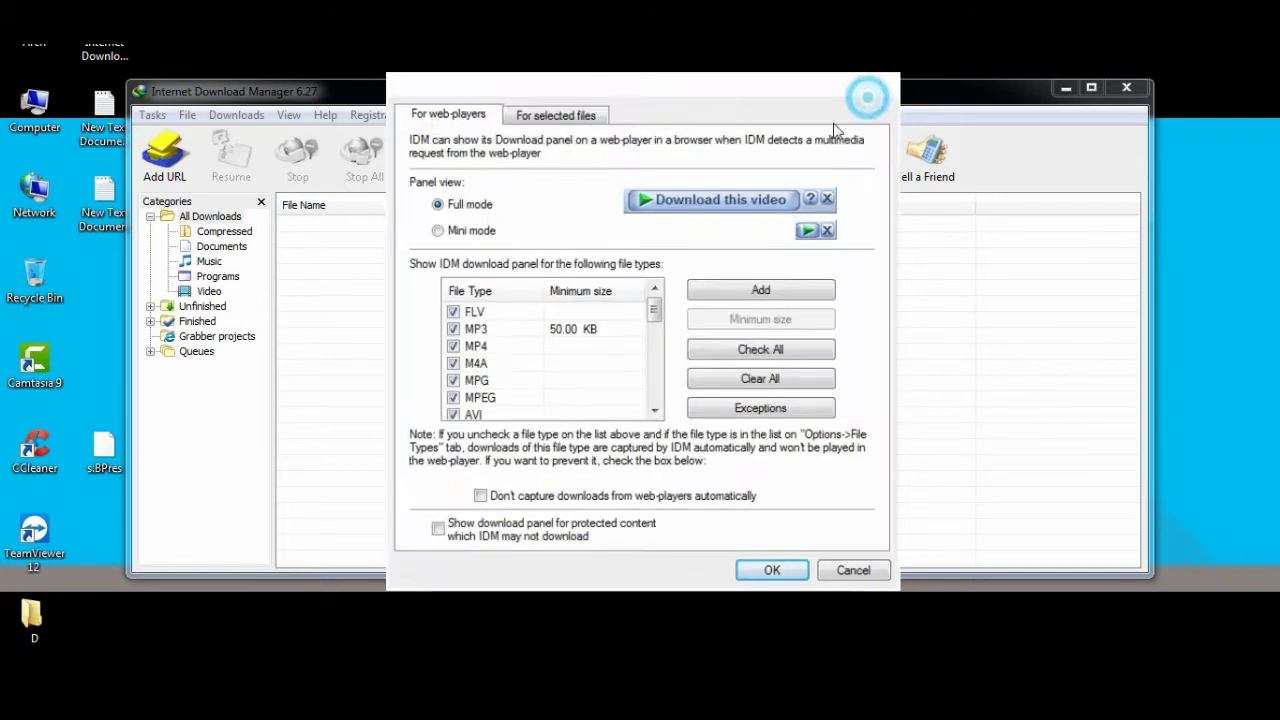
Add the chrome executable from Google\Chrome\Application to the captured browsers again, save the configuration and close the download manager window
click(731, 418)
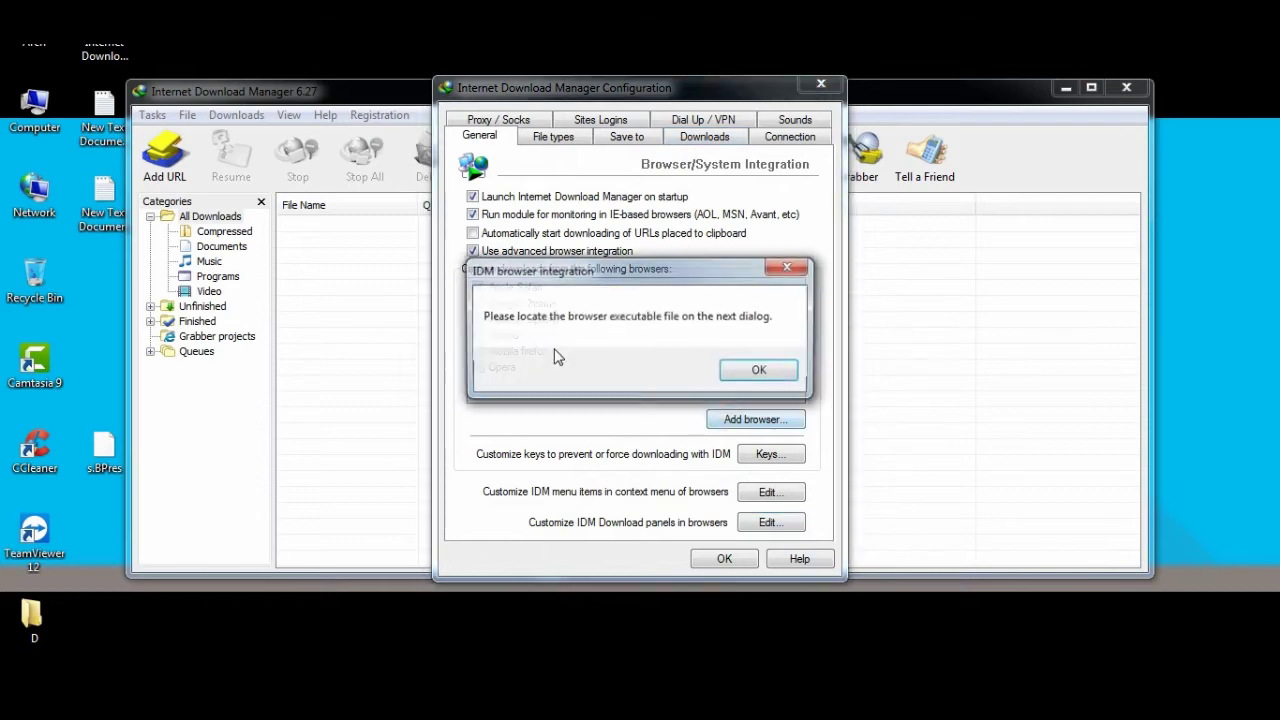
click(753, 370)
double_click(543, 379)
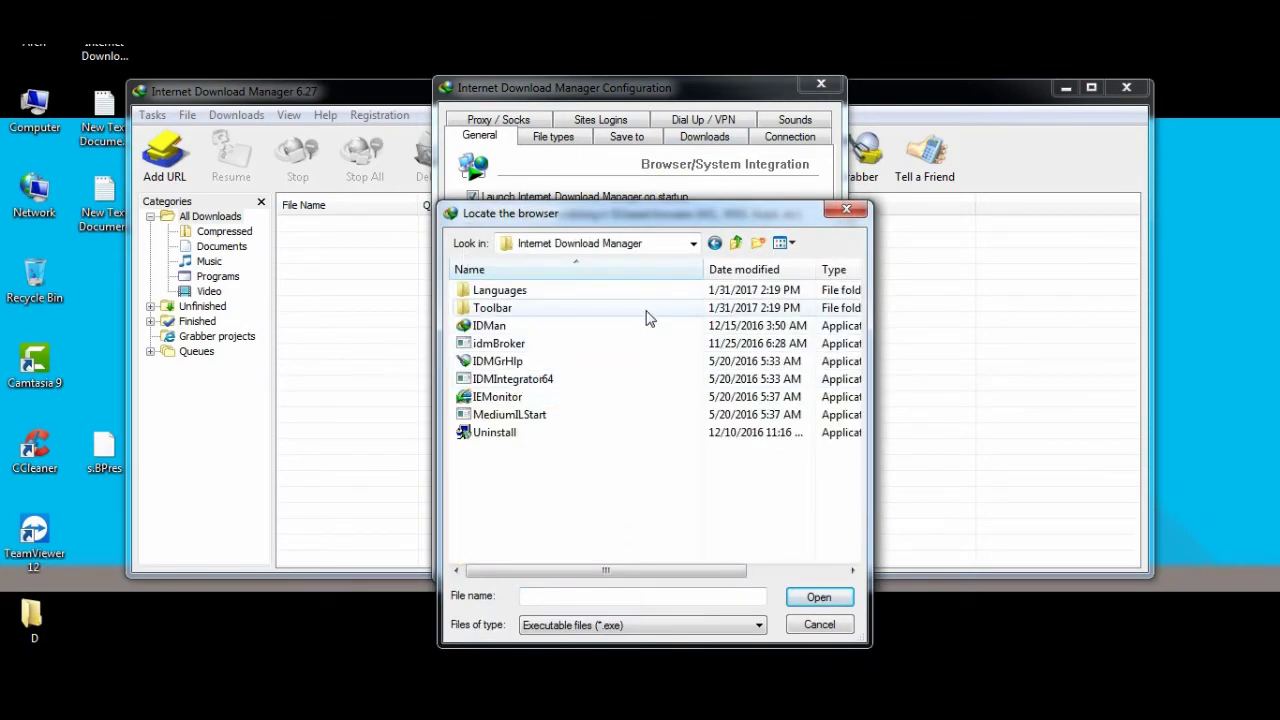
key(BackSpace)
double_click(550, 325)
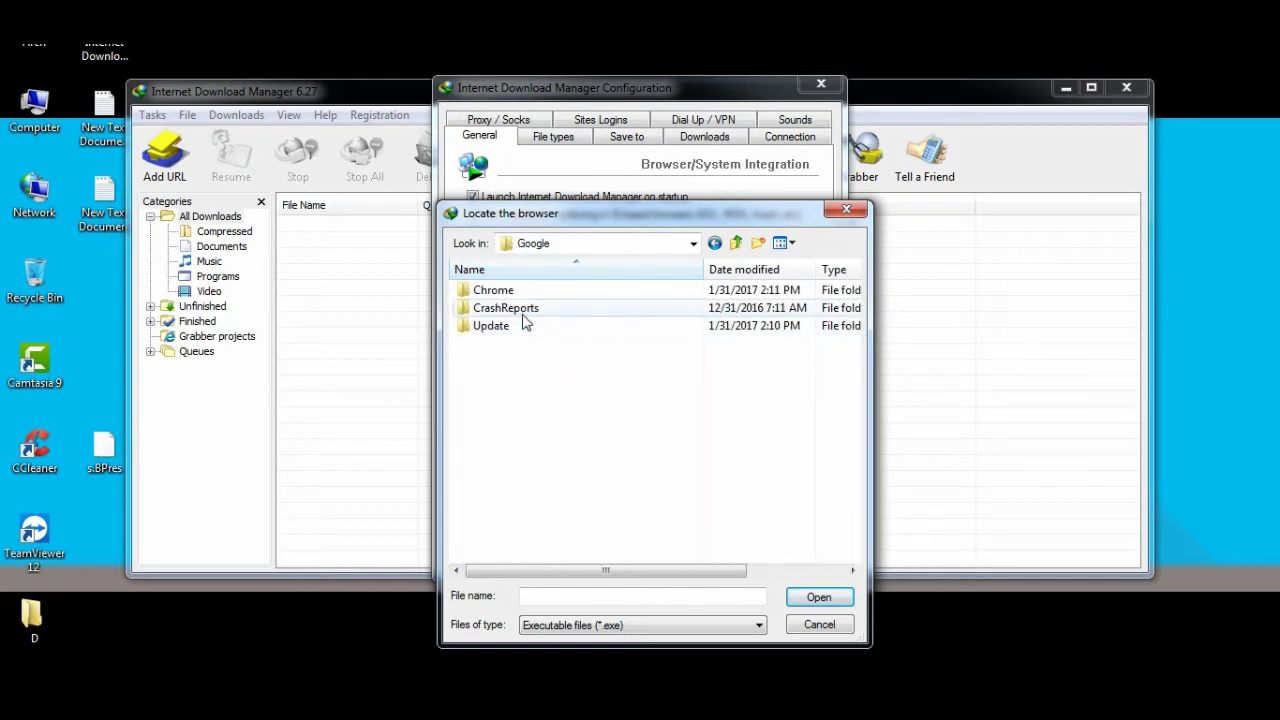
double_click(523, 292)
double_click(515, 291)
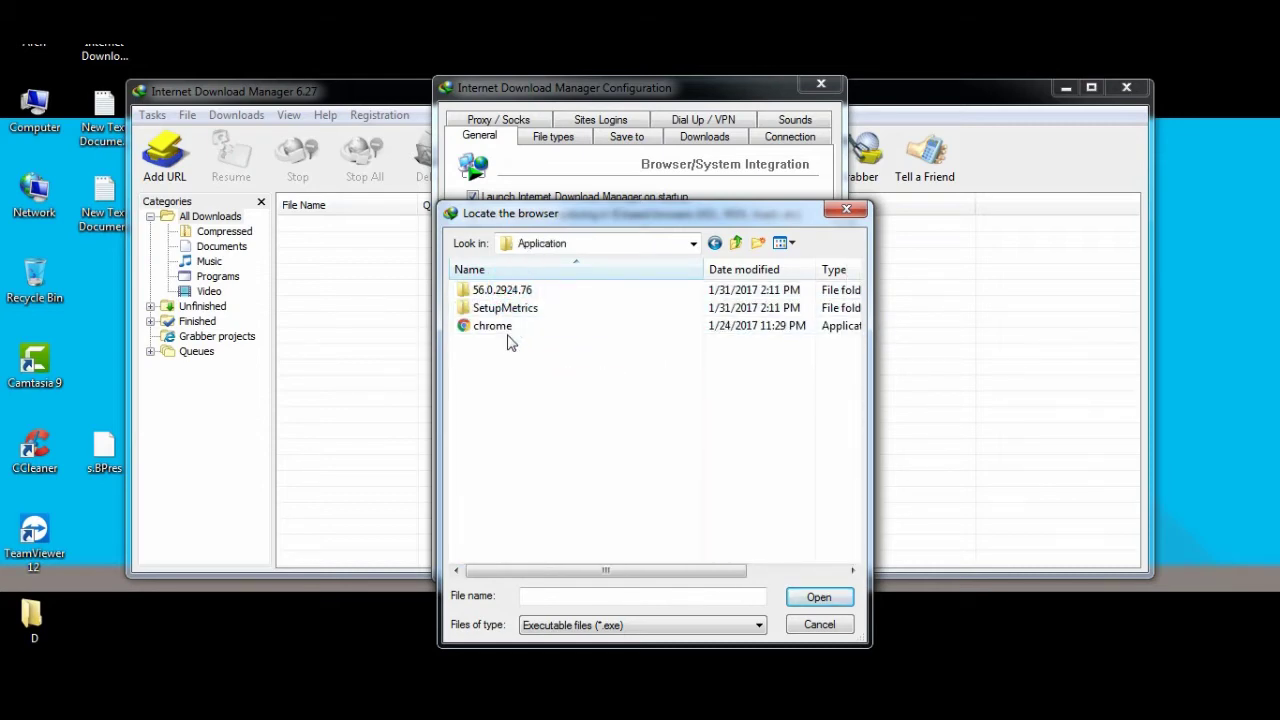
double_click(495, 325)
click(718, 557)
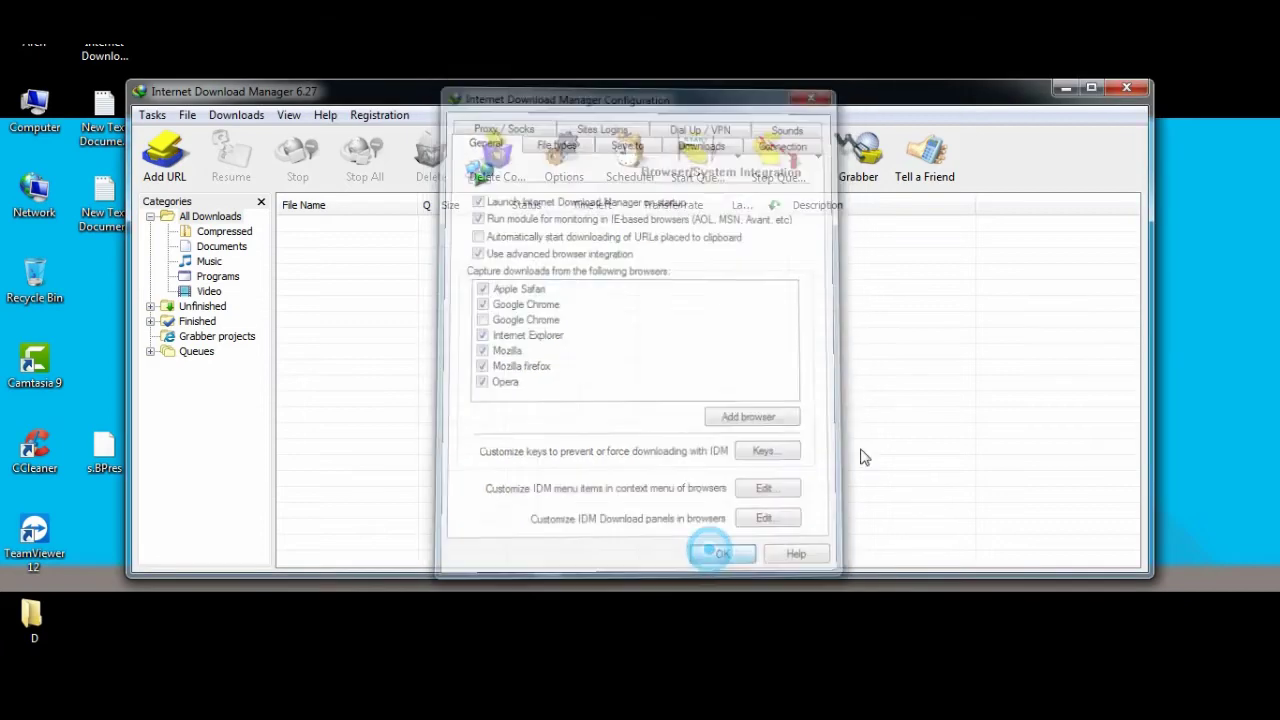
click(1126, 90)
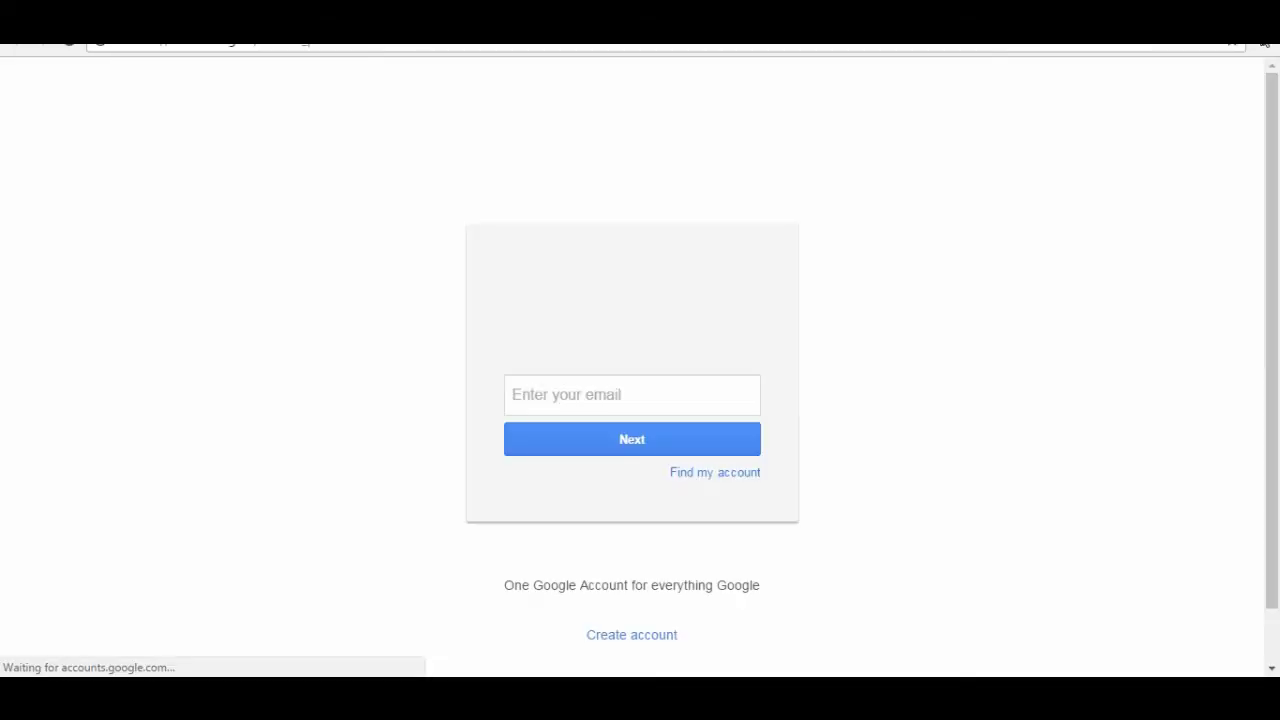
Open Google Chrome's settings again and recheck its extensions page
click(1265, 44)
click(1111, 374)
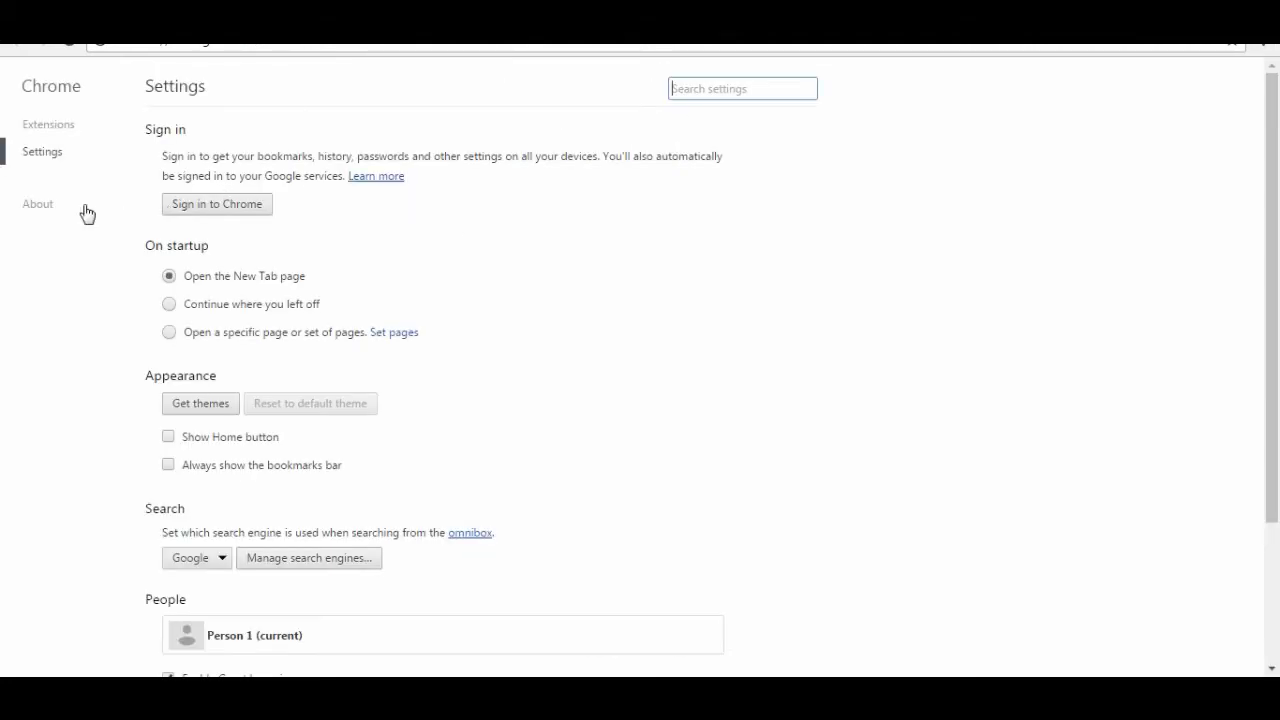
click(47, 124)
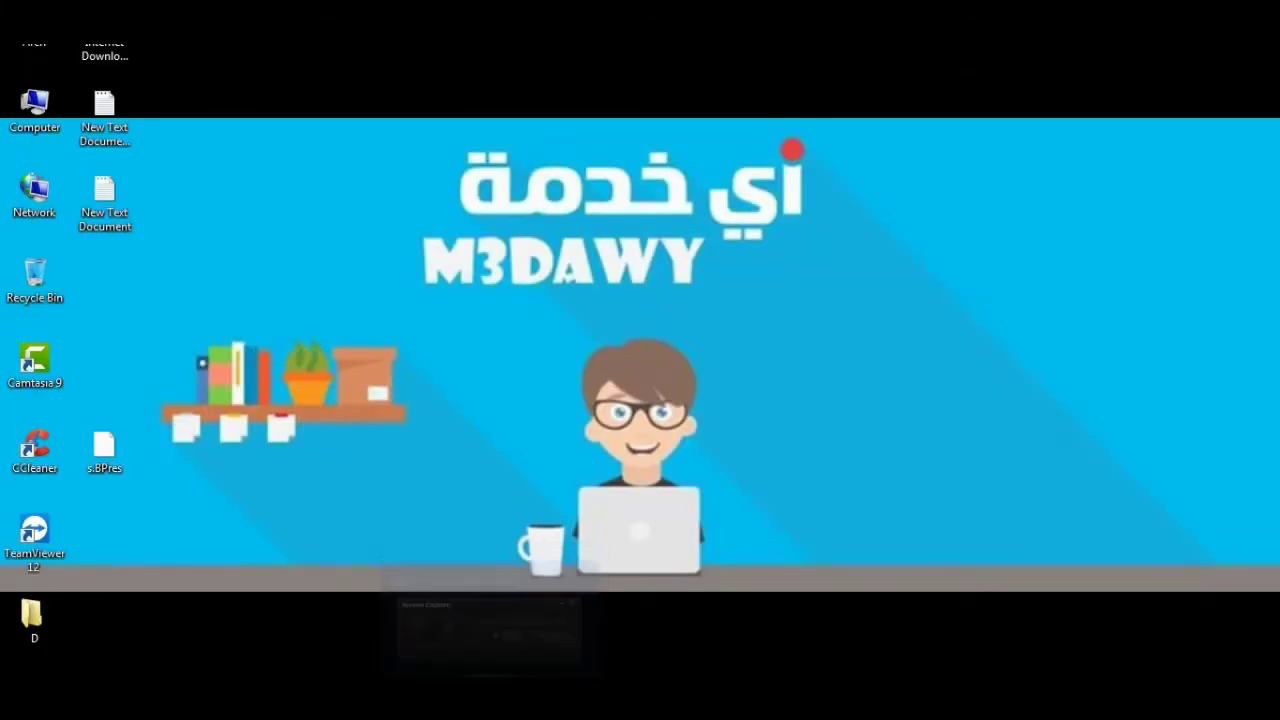
Reopen the Internet Download Manager window from the system's hidden notification icons
click(1092, 690)
double_click(1133, 567)
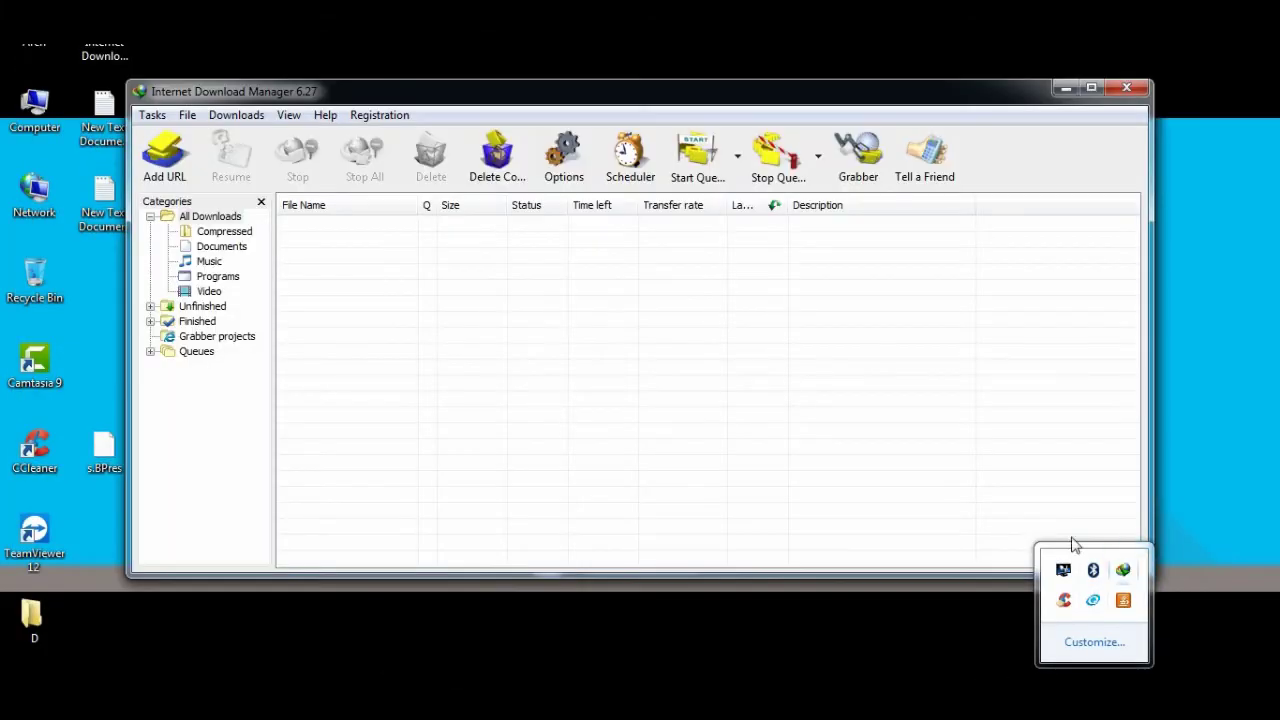
click(374, 115)
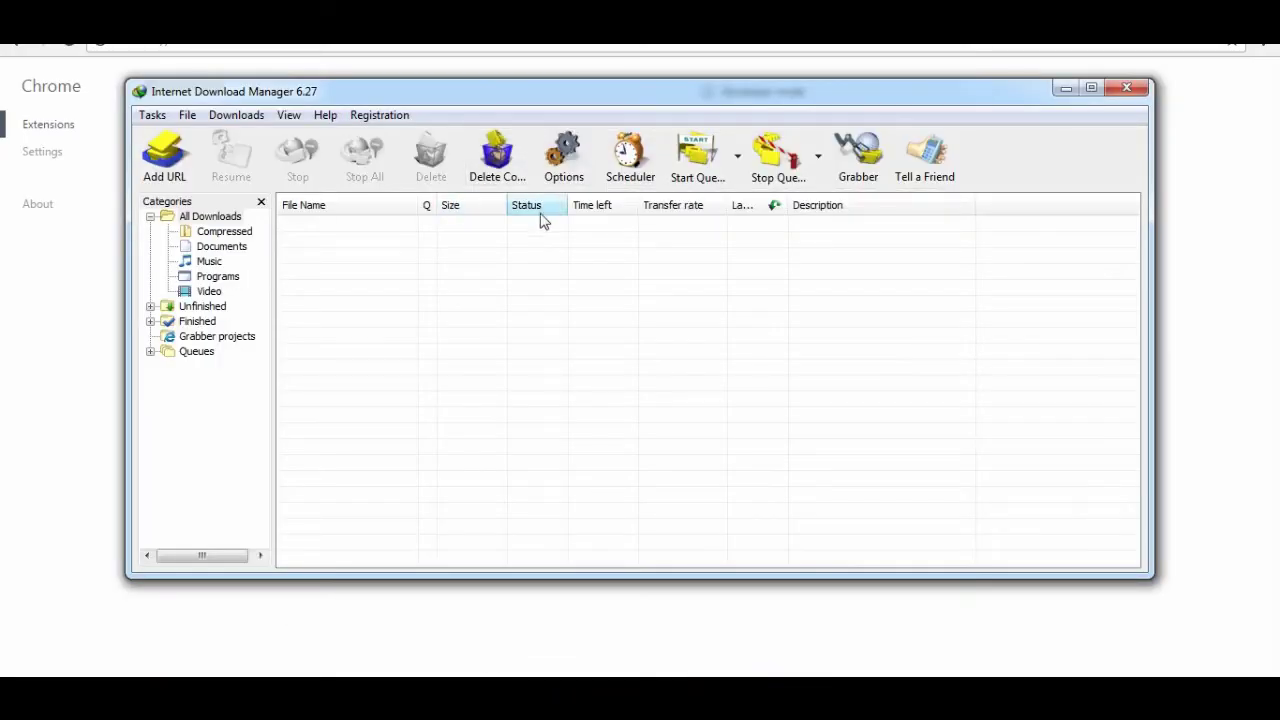
Add the chrome executable from Google\Chrome\Application to Internet Download Manager's captured browsers once more
click(563, 152)
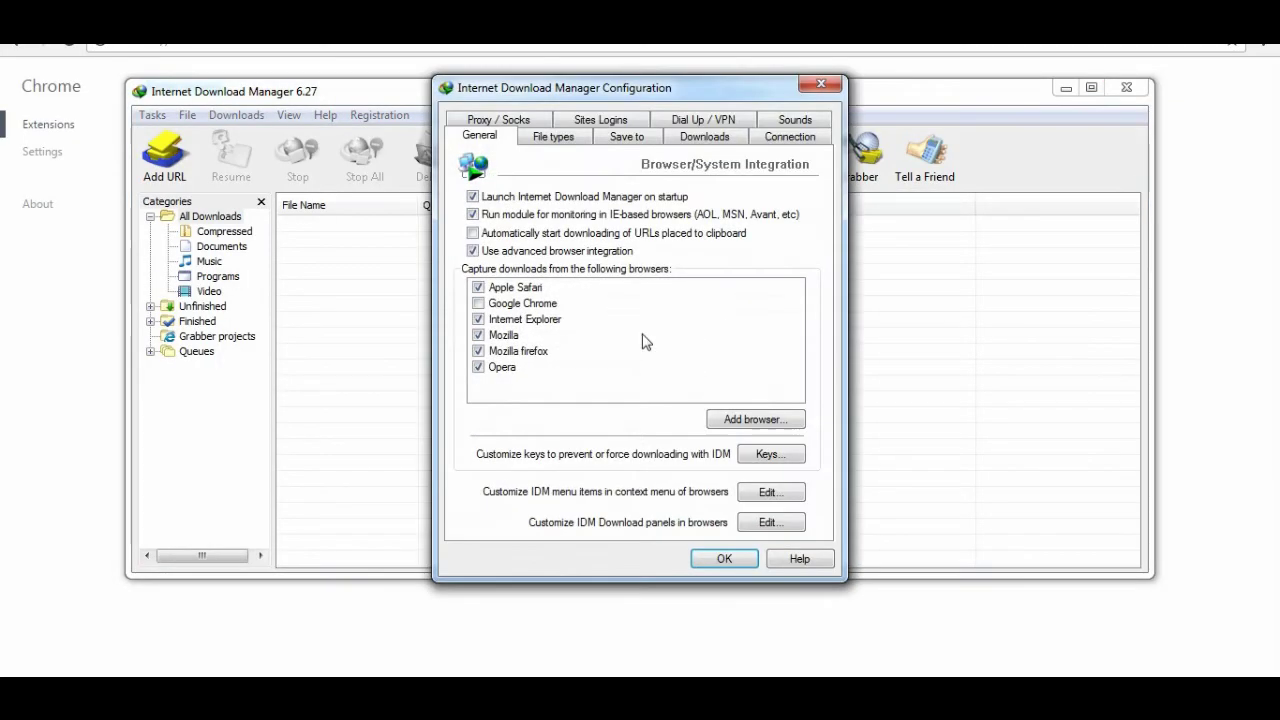
click(750, 420)
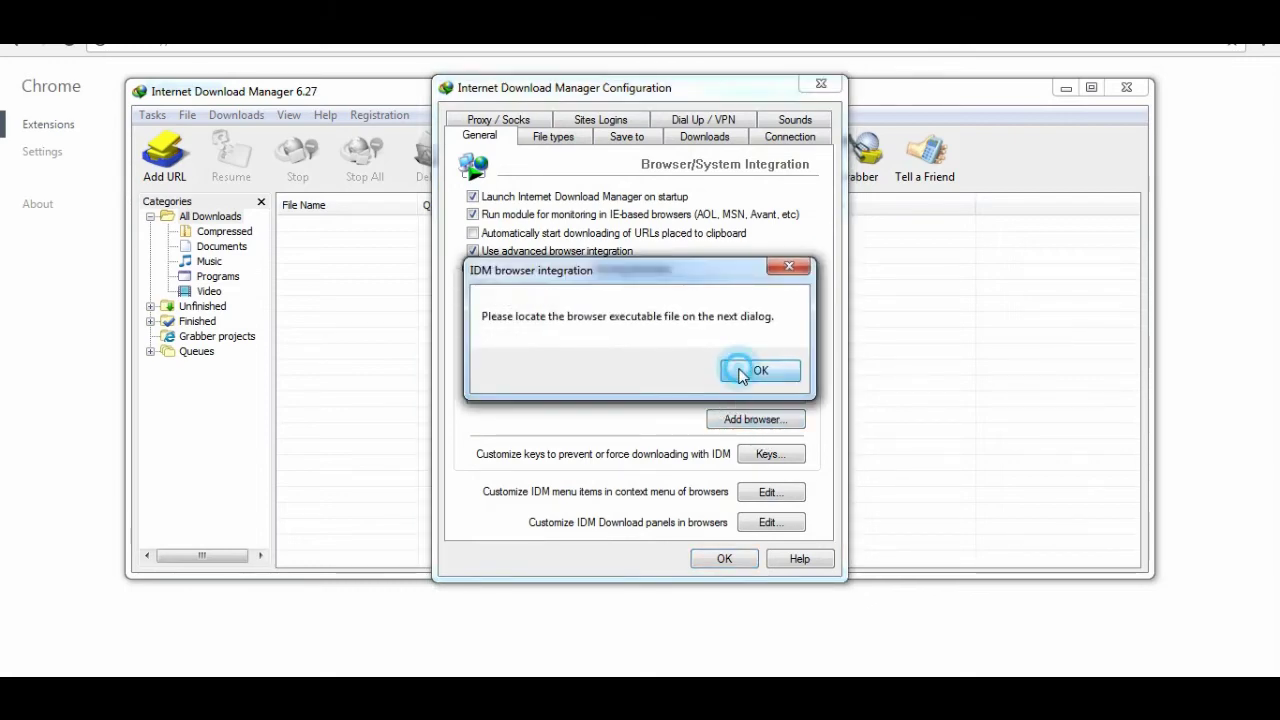
click(738, 368)
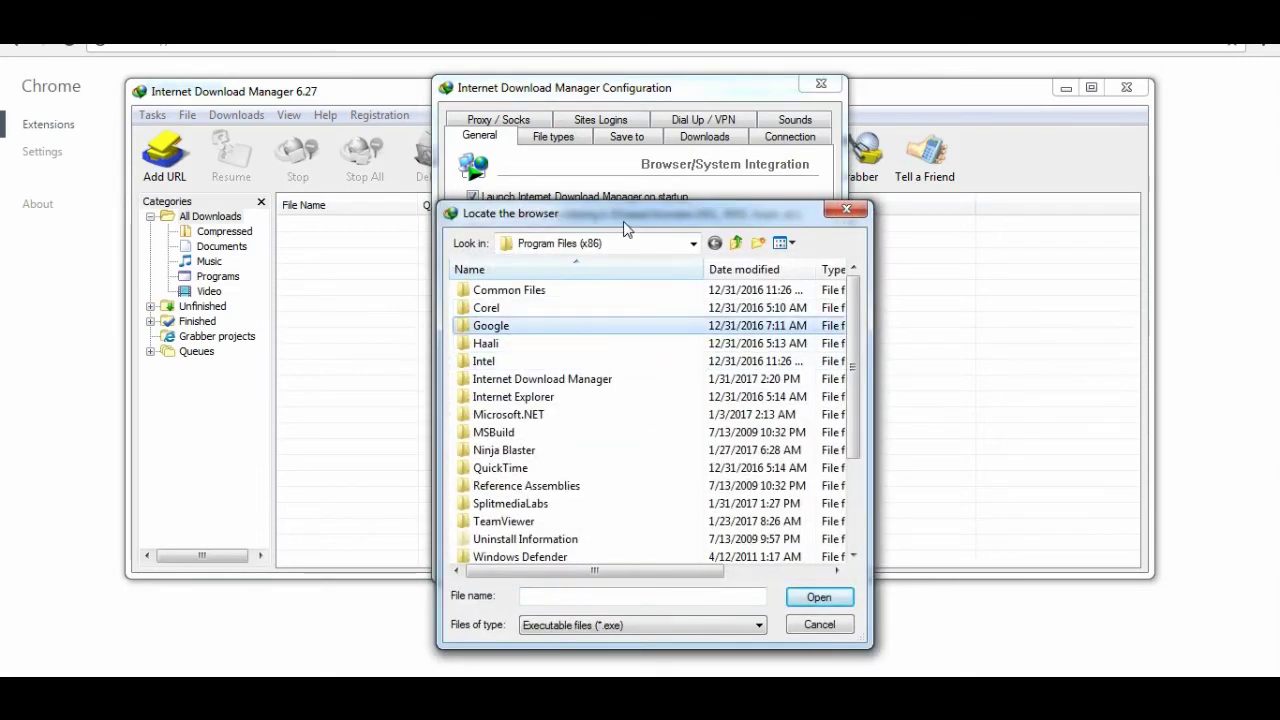
drag(627, 223, 603, 247)
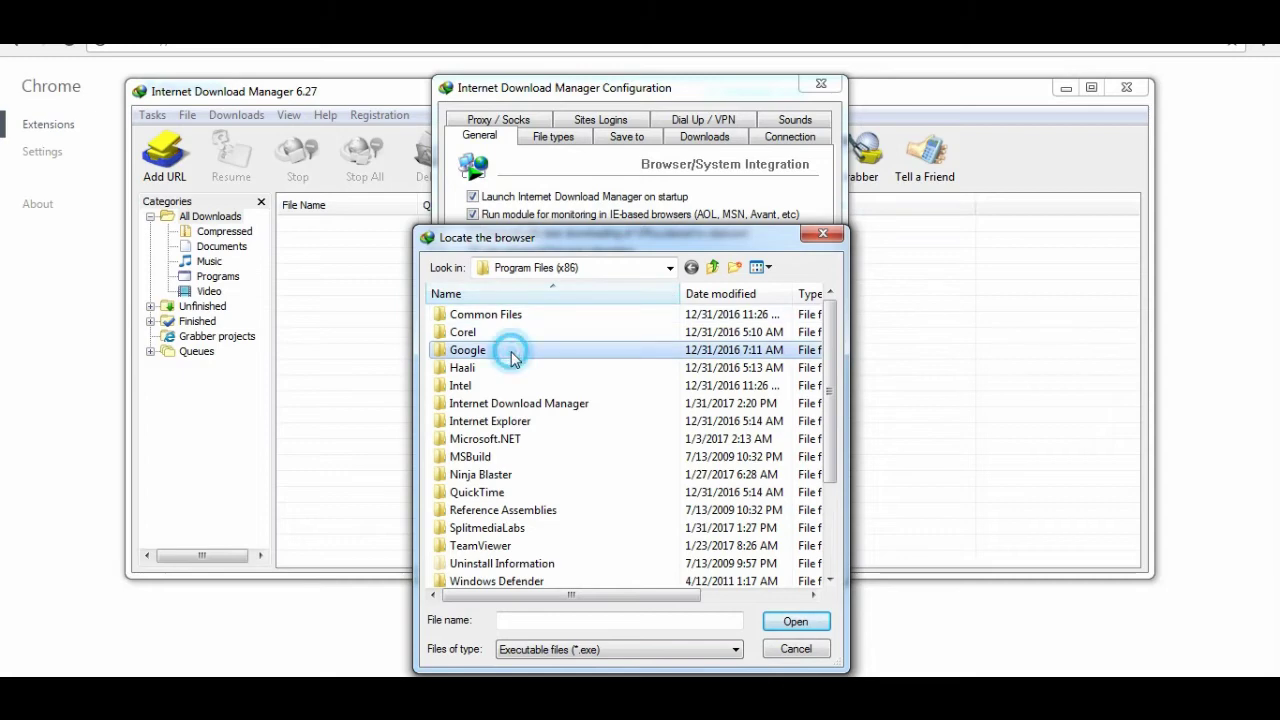
double_click(509, 350)
double_click(489, 318)
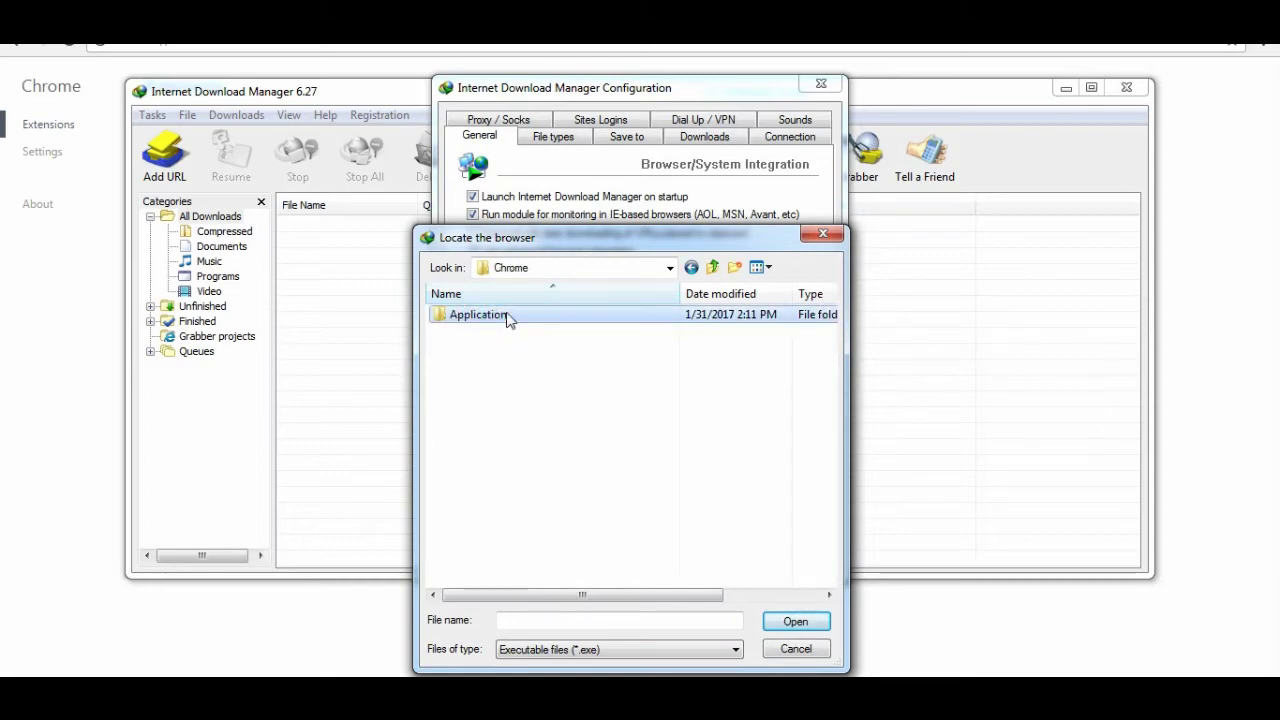
click(506, 318)
double_click(506, 318)
double_click(506, 346)
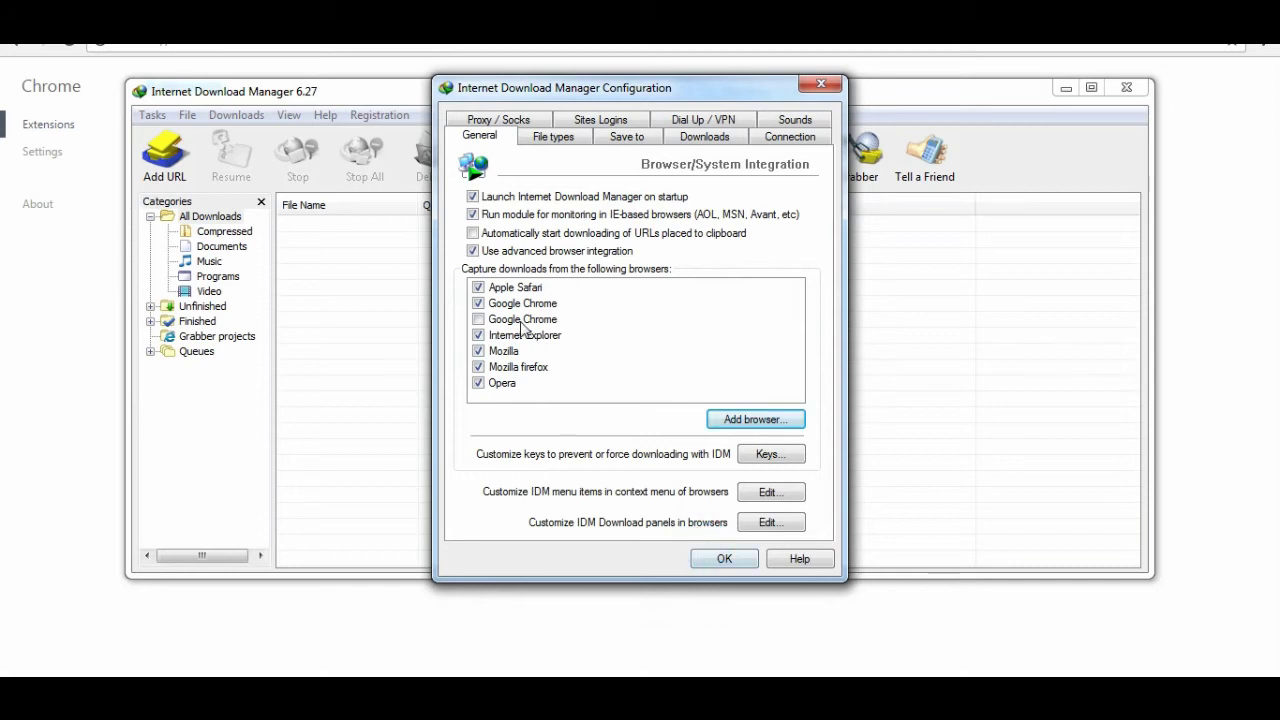
Enable download capture for the second Google Chrome entry, save the configuration, and close the open Chrome and download manager windows
click(520, 322)
click(478, 319)
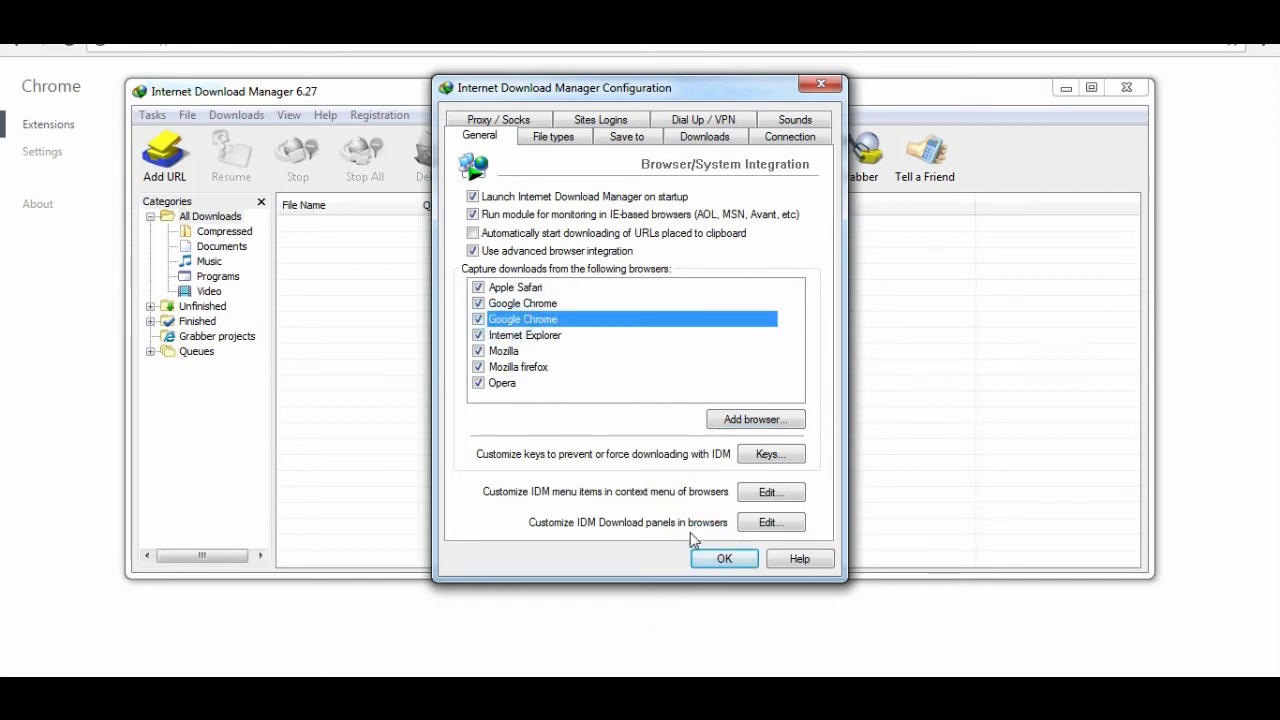
click(720, 556)
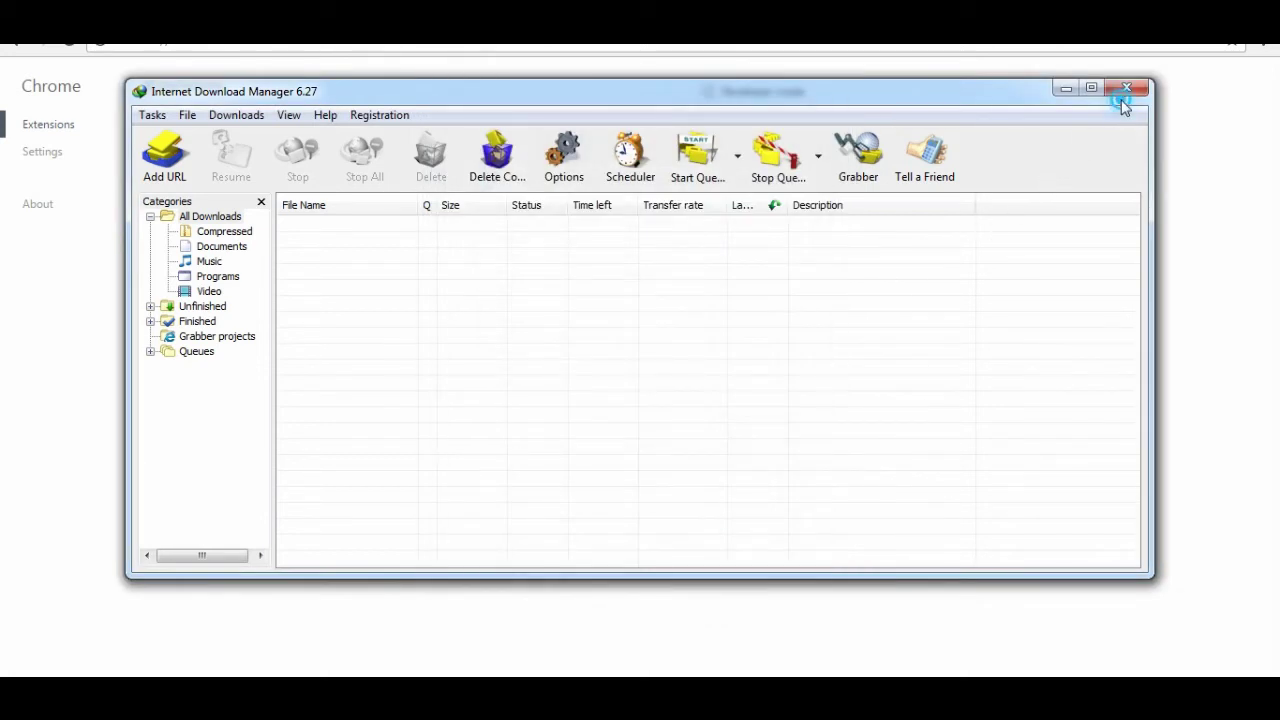
click(1124, 93)
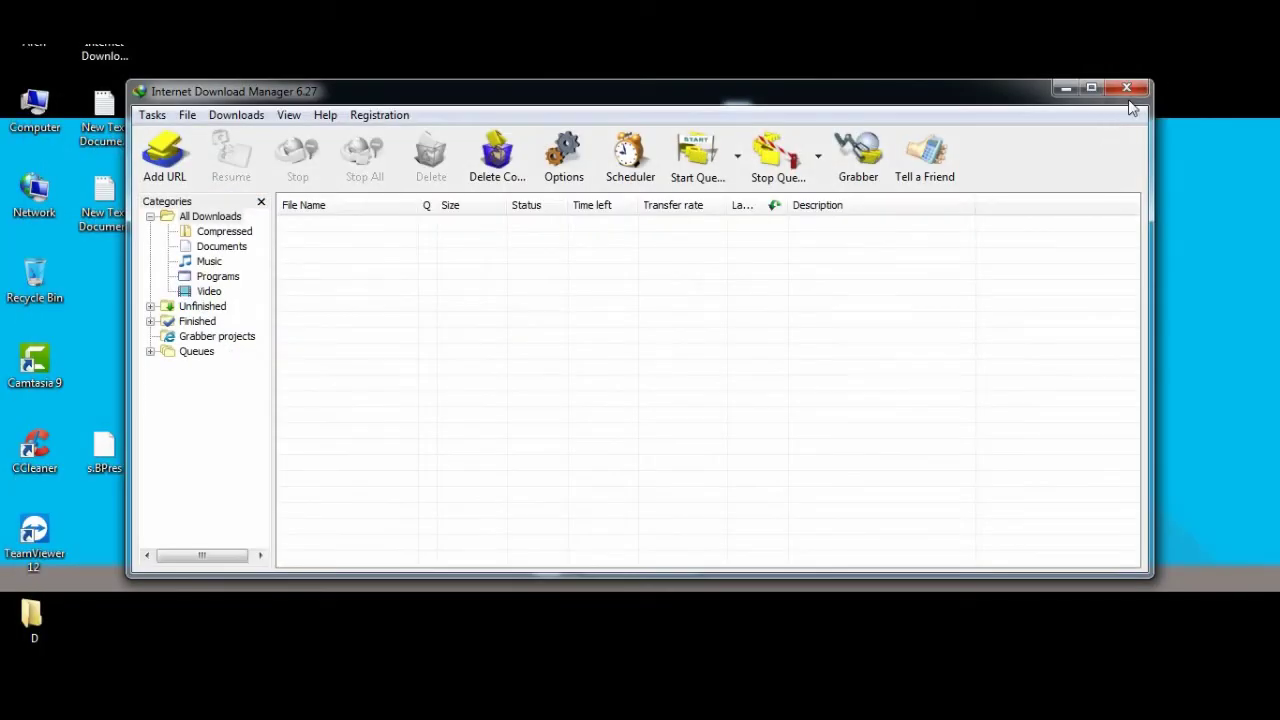
click(1127, 90)
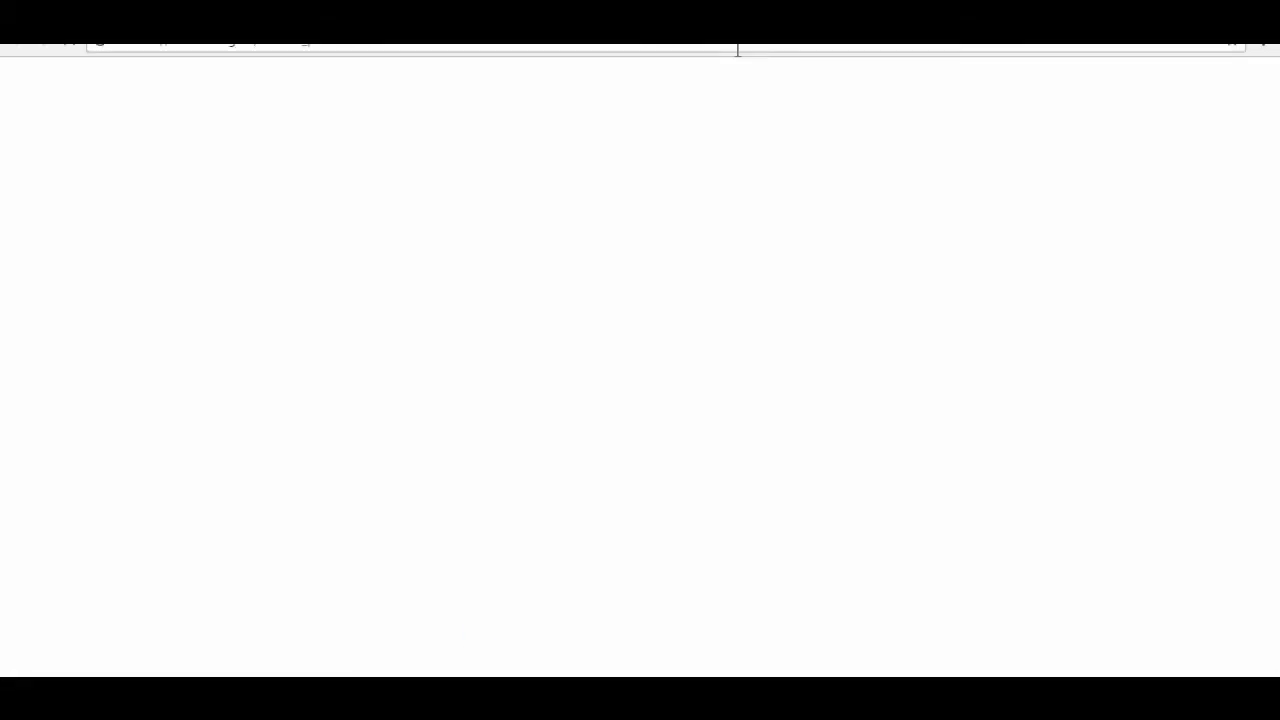
Reopen Google Chrome's settings and check whether its extensions page lists the IDM extension
click(1268, 47)
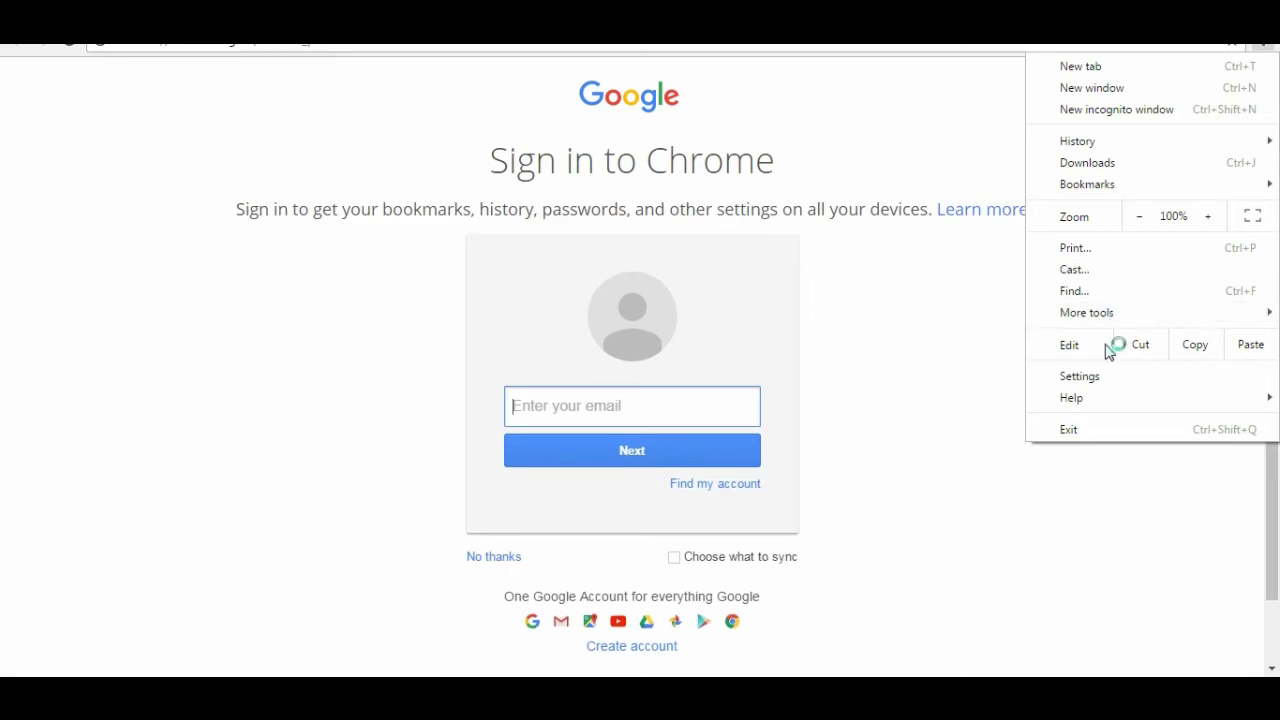
click(1106, 384)
click(45, 125)
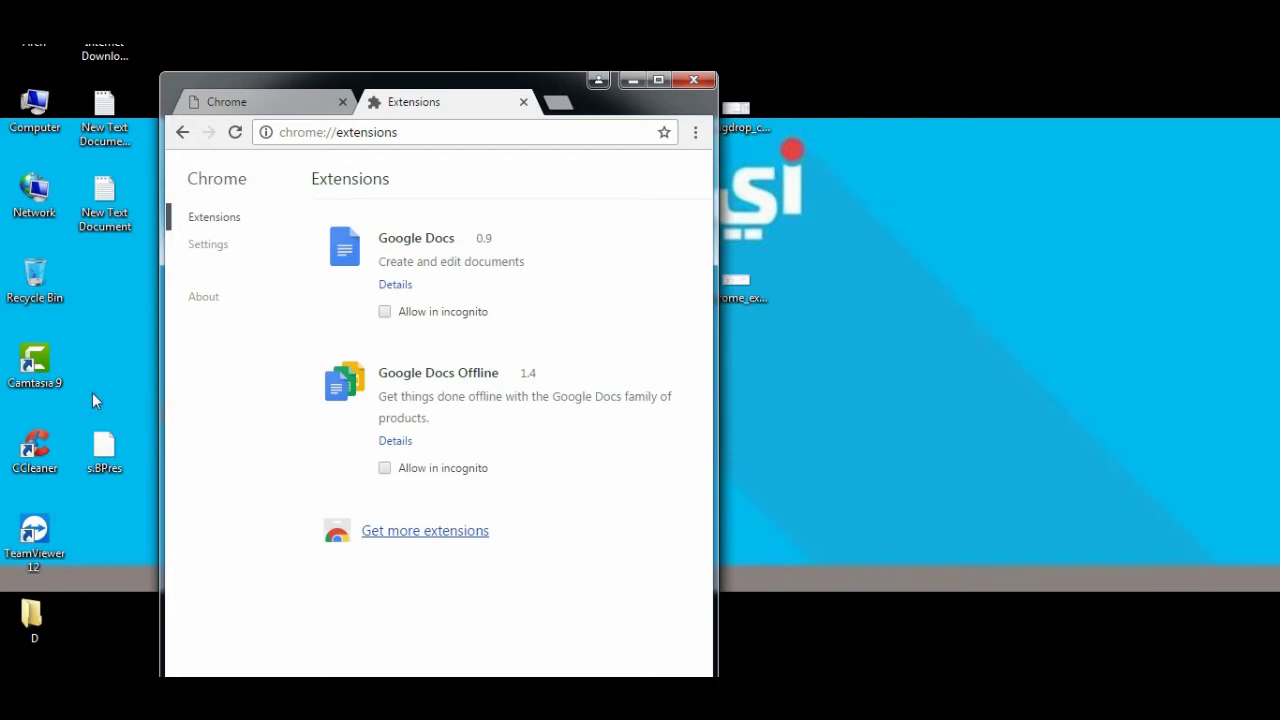
right_click(110, 52)
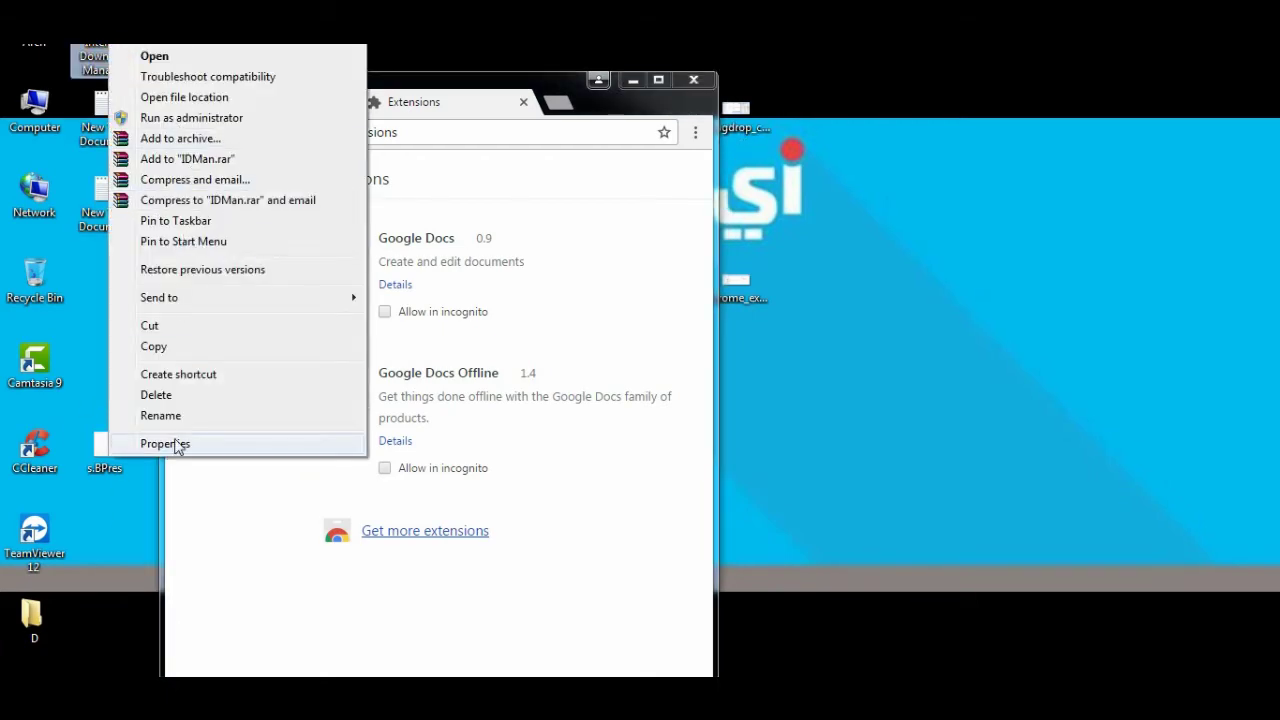
click(175, 444)
click(210, 385)
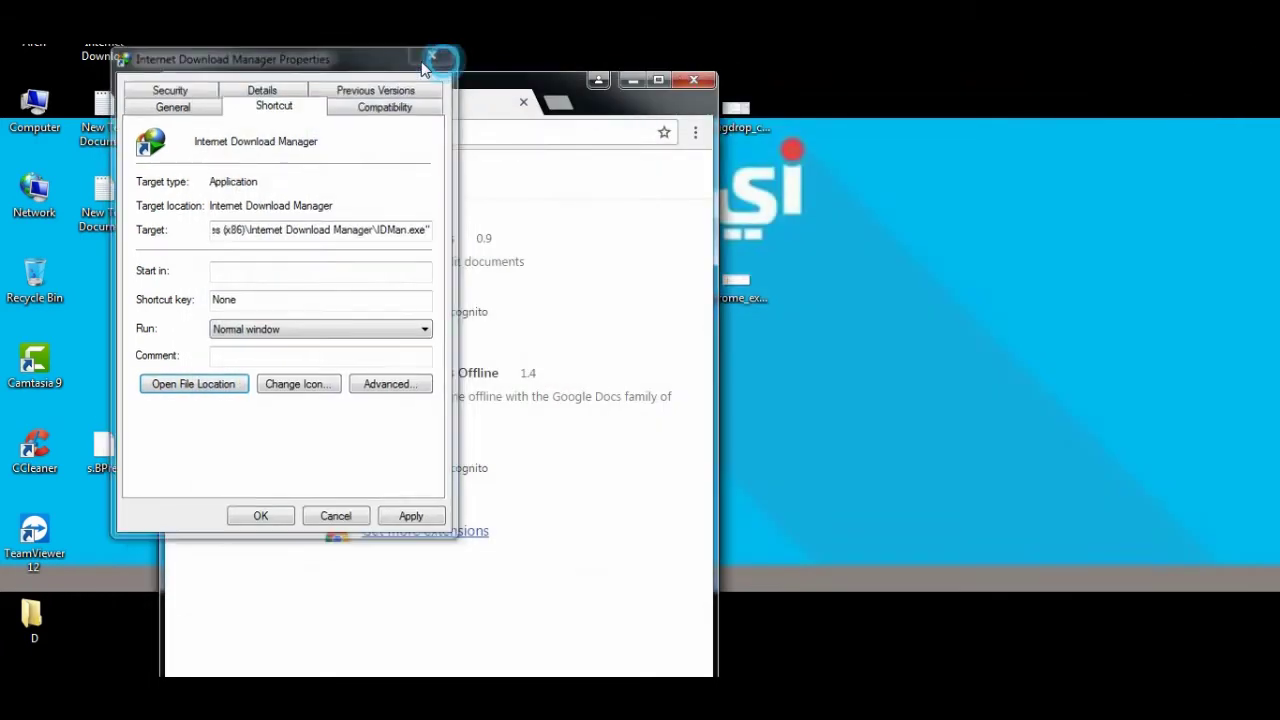
click(434, 53)
right_click(96, 52)
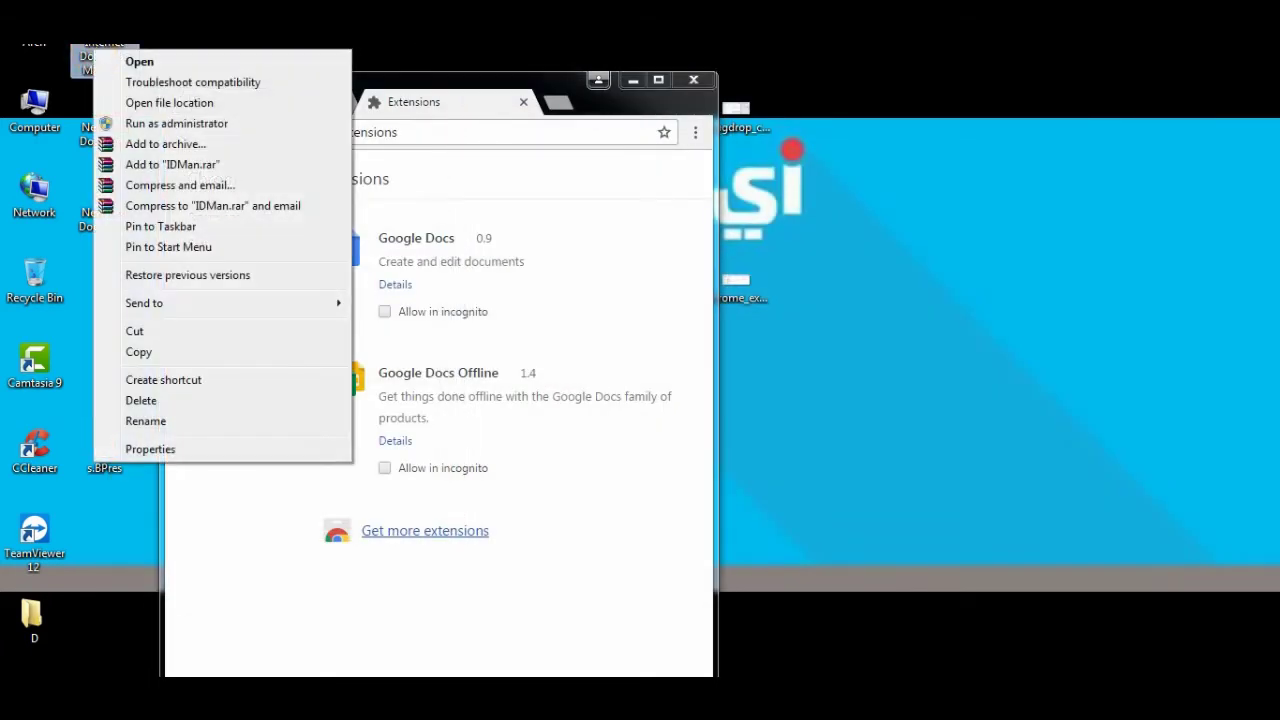
click(148, 62)
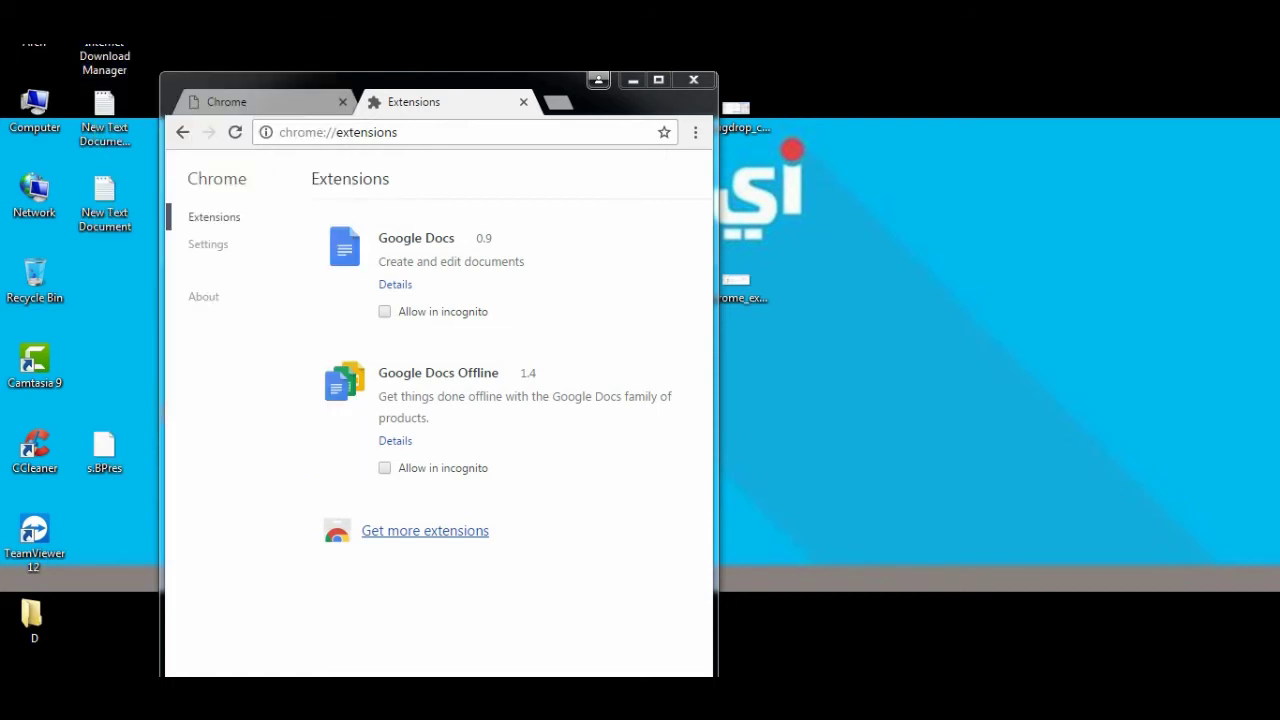
Open the installation folder of Internet Download Manager through the file location in its Start menu shortcut's properties
key(super)
right_click(138, 268)
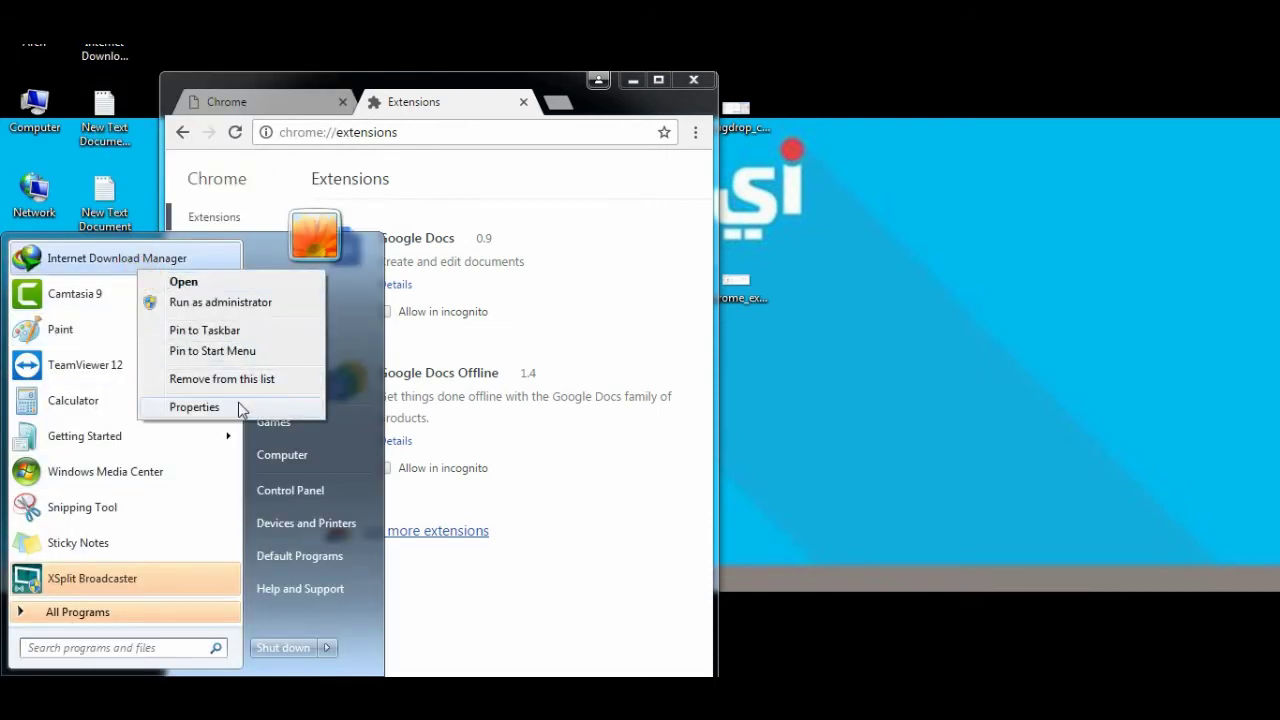
click(238, 407)
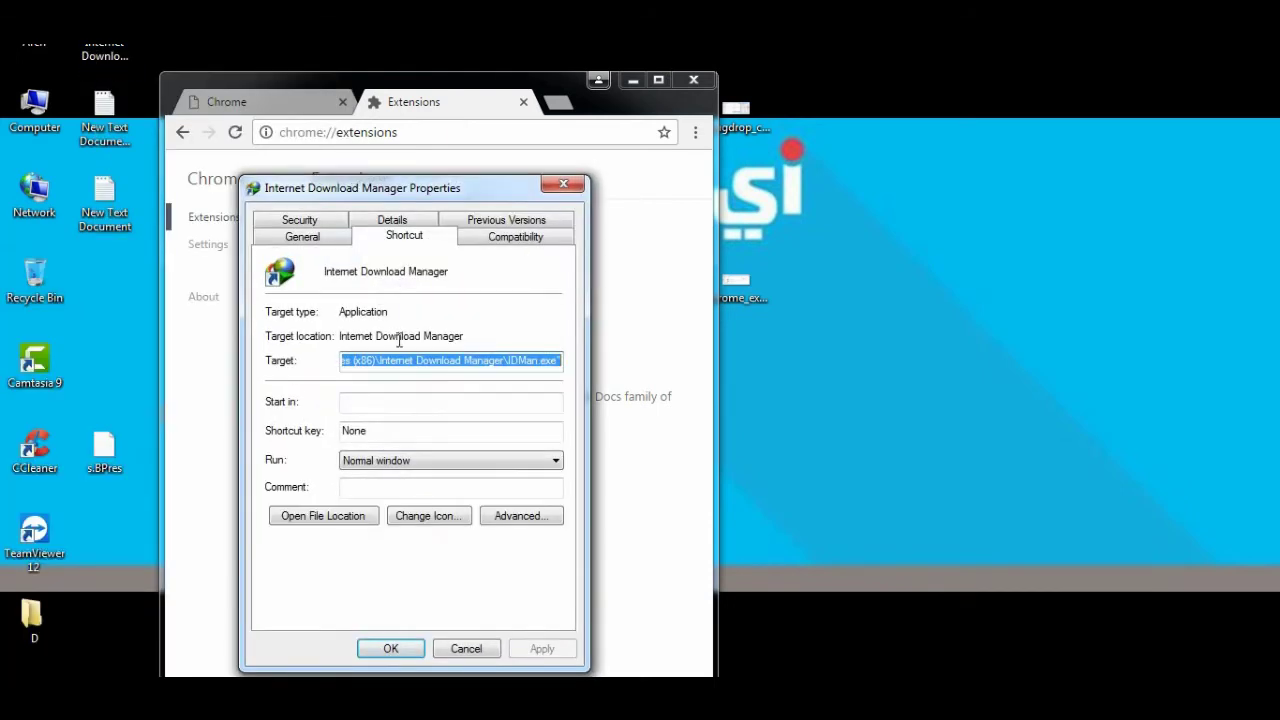
click(323, 516)
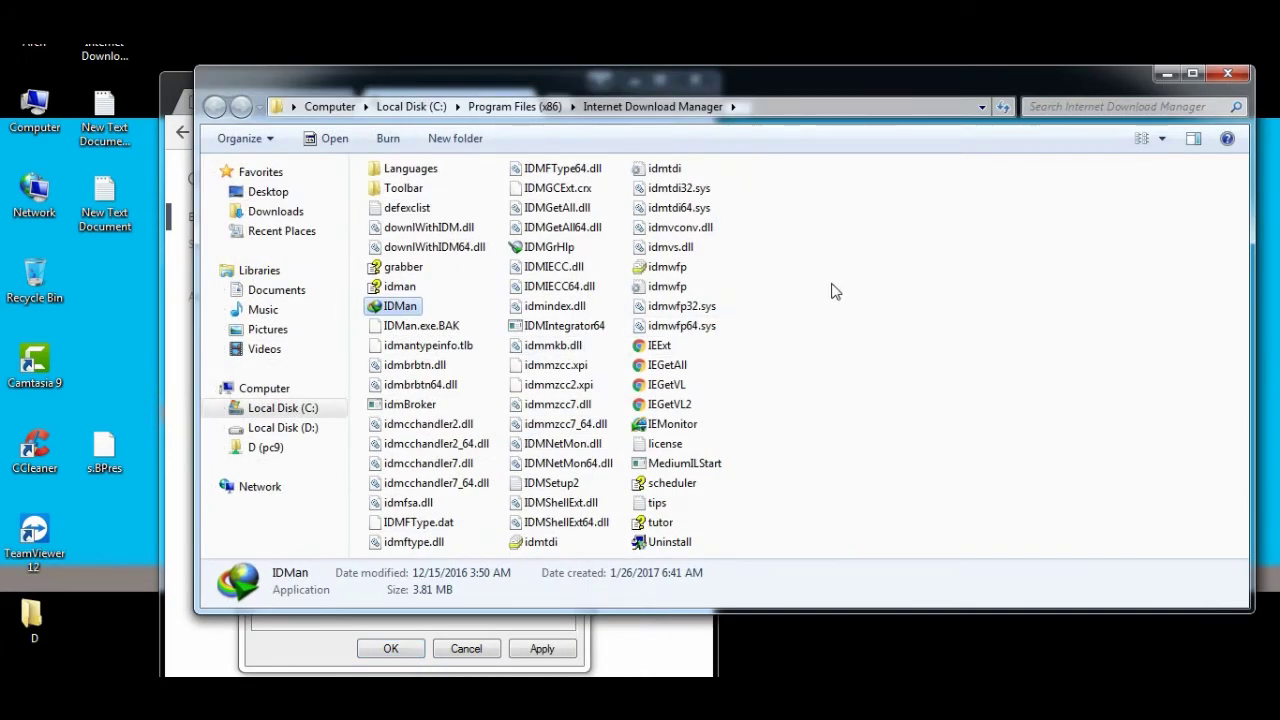
Select IDMGCExt.crx in the installation folder and move the folder window clear, closing the shortcut properties and Chrome windows
click(833, 290)
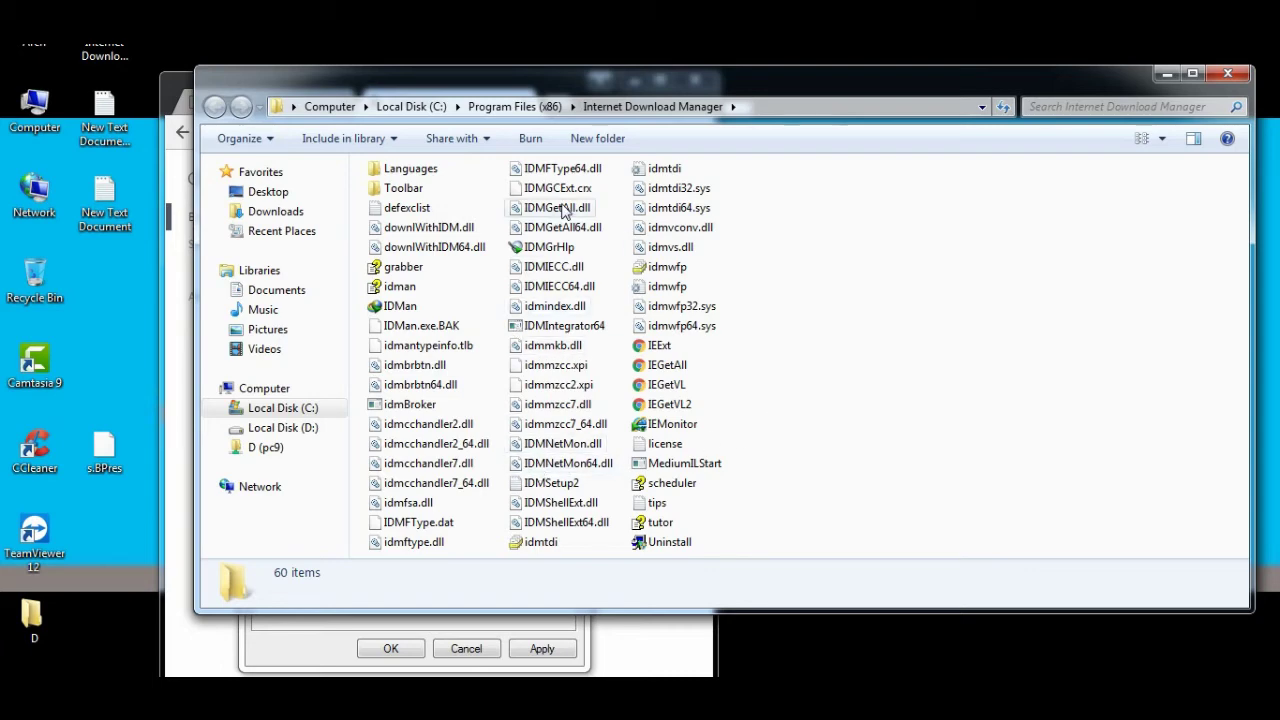
click(560, 190)
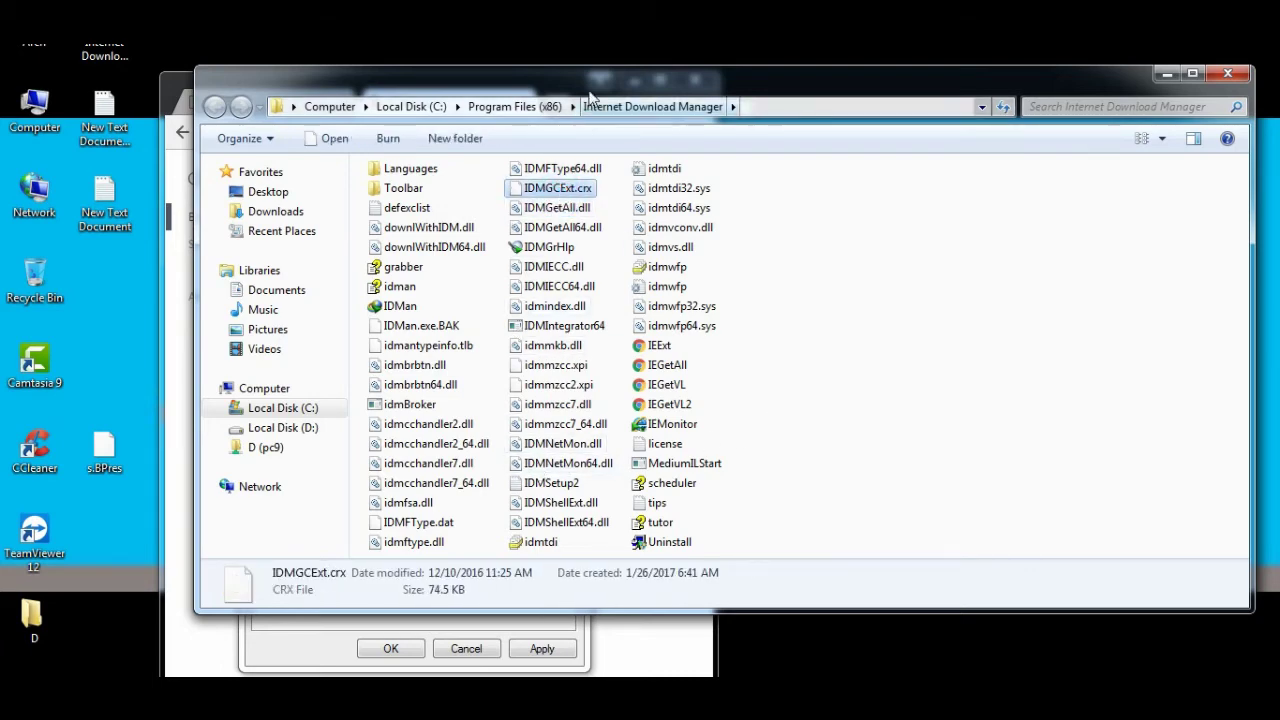
drag(410, 136, 790, 177)
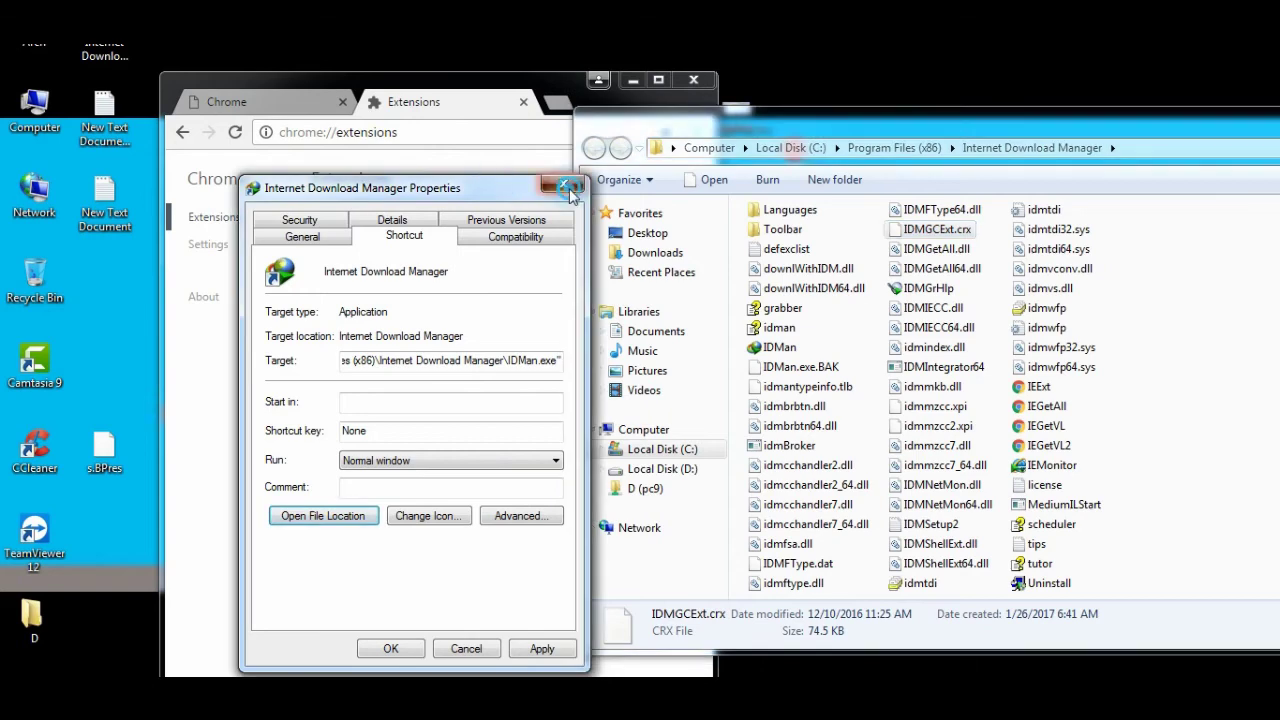
click(563, 183)
double_click(529, 87)
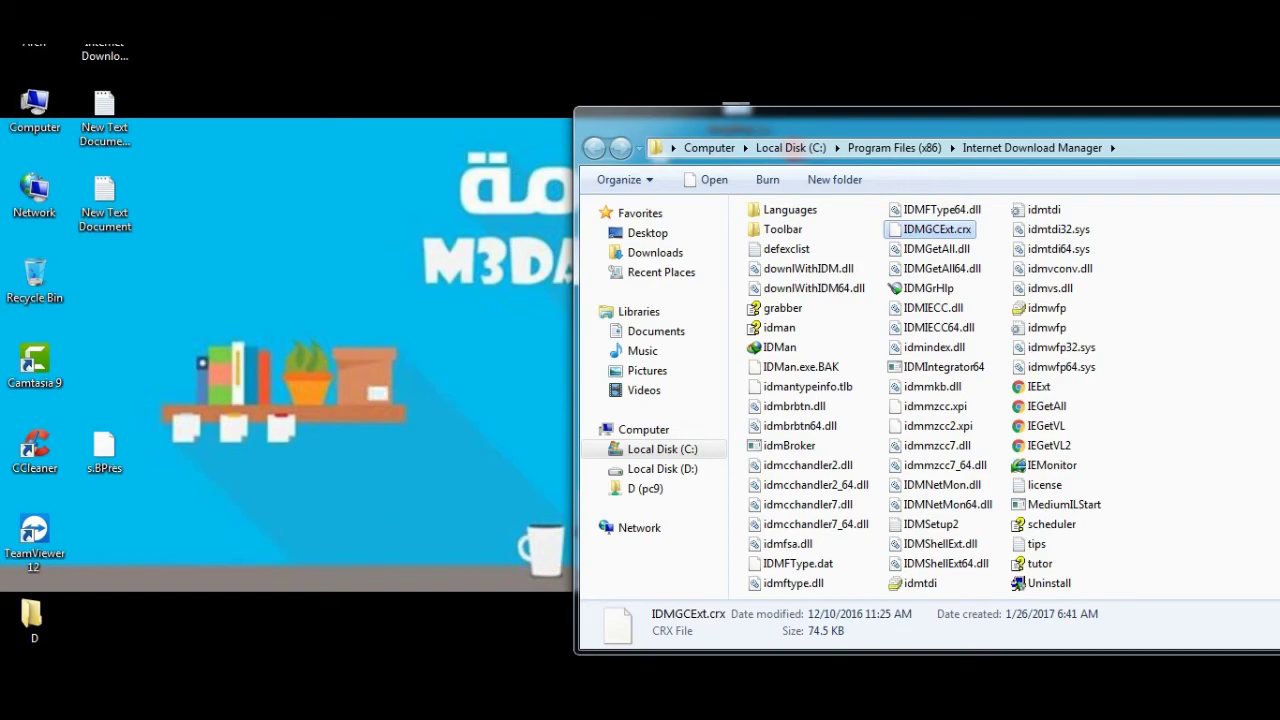
Start Google Chrome again and go to the extensions page in its settings
click(418, 668)
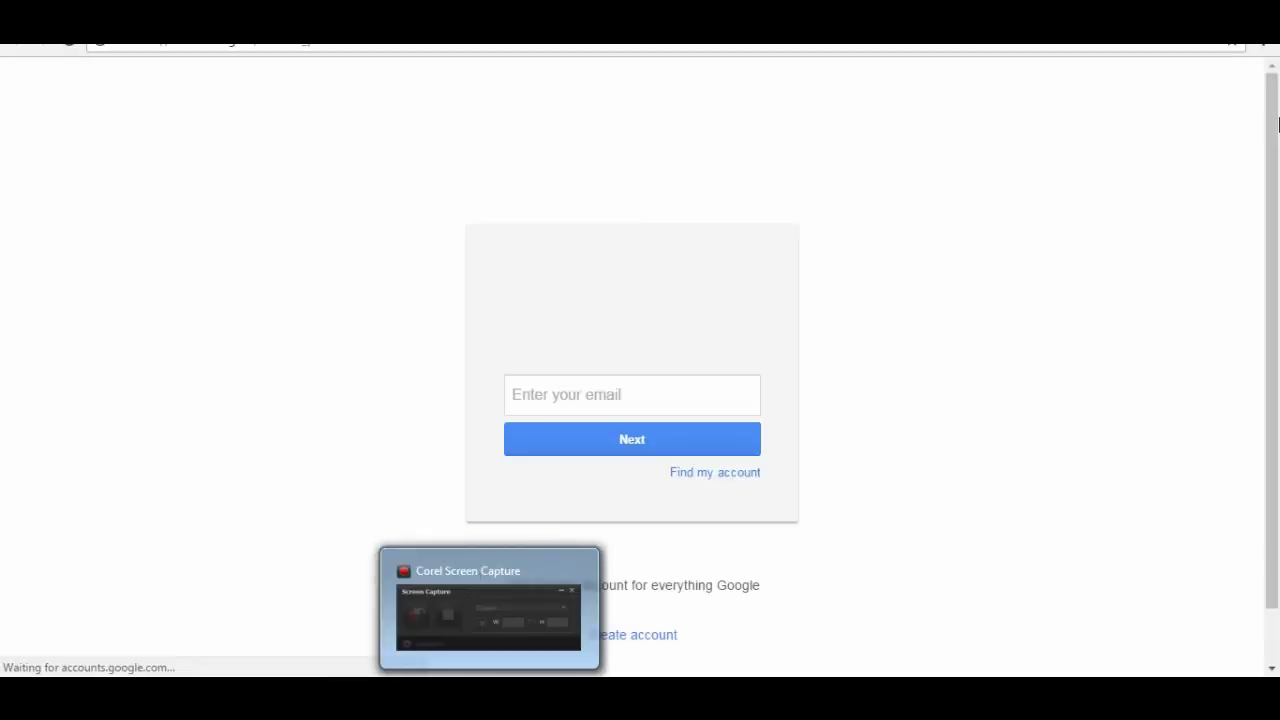
click(1263, 44)
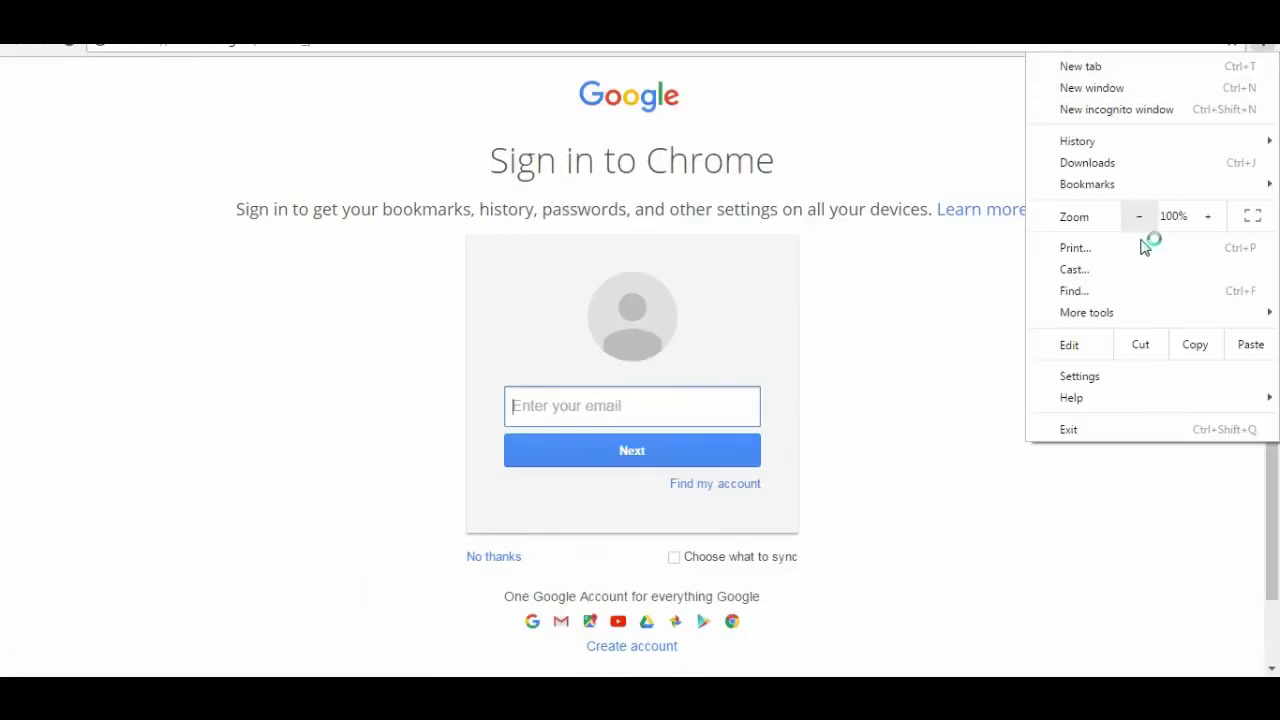
click(1115, 376)
click(45, 126)
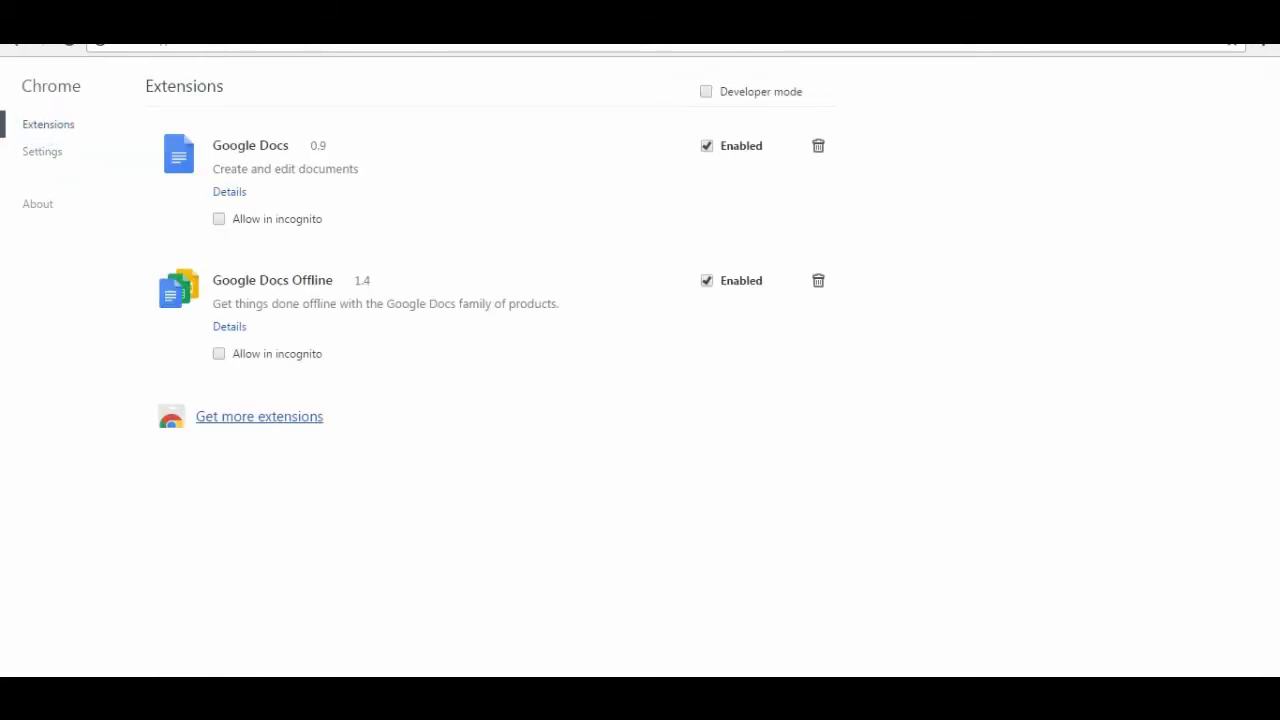
Install the IDM Integration Module in Chrome from IDMGCExt.crx, and close the welcome tab it opens
drag(916, 230, 460, 266)
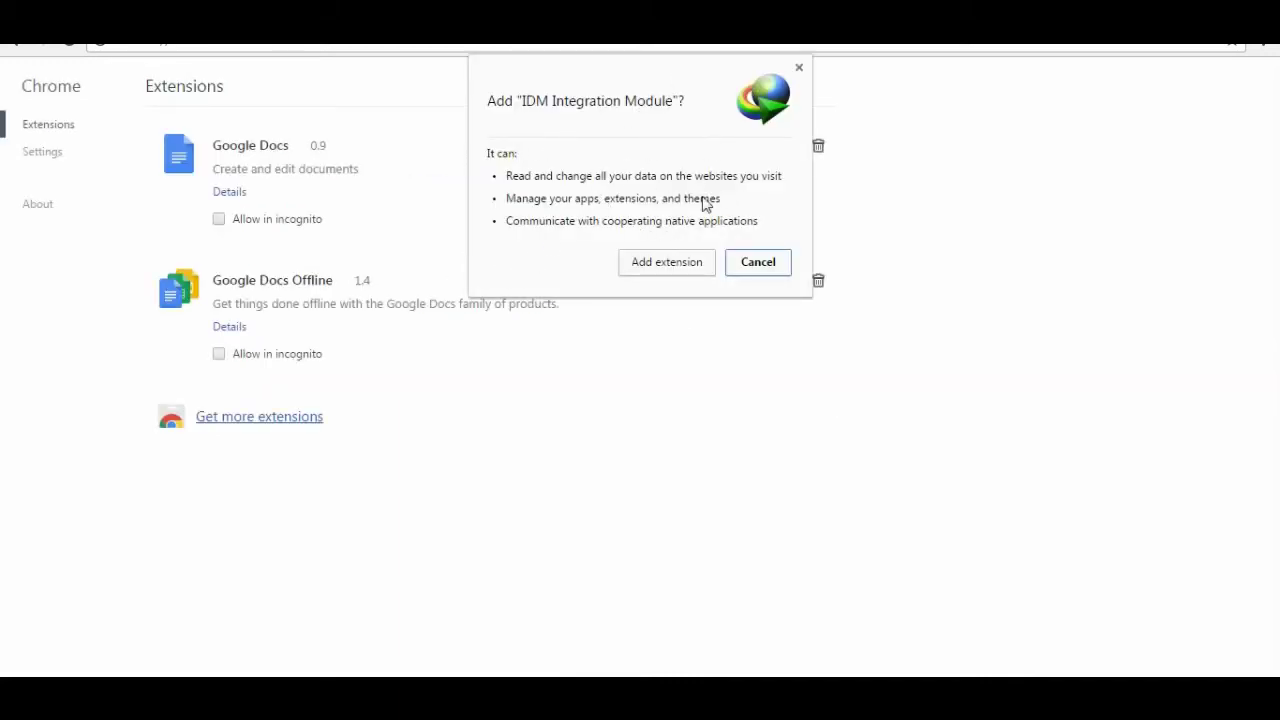
click(658, 272)
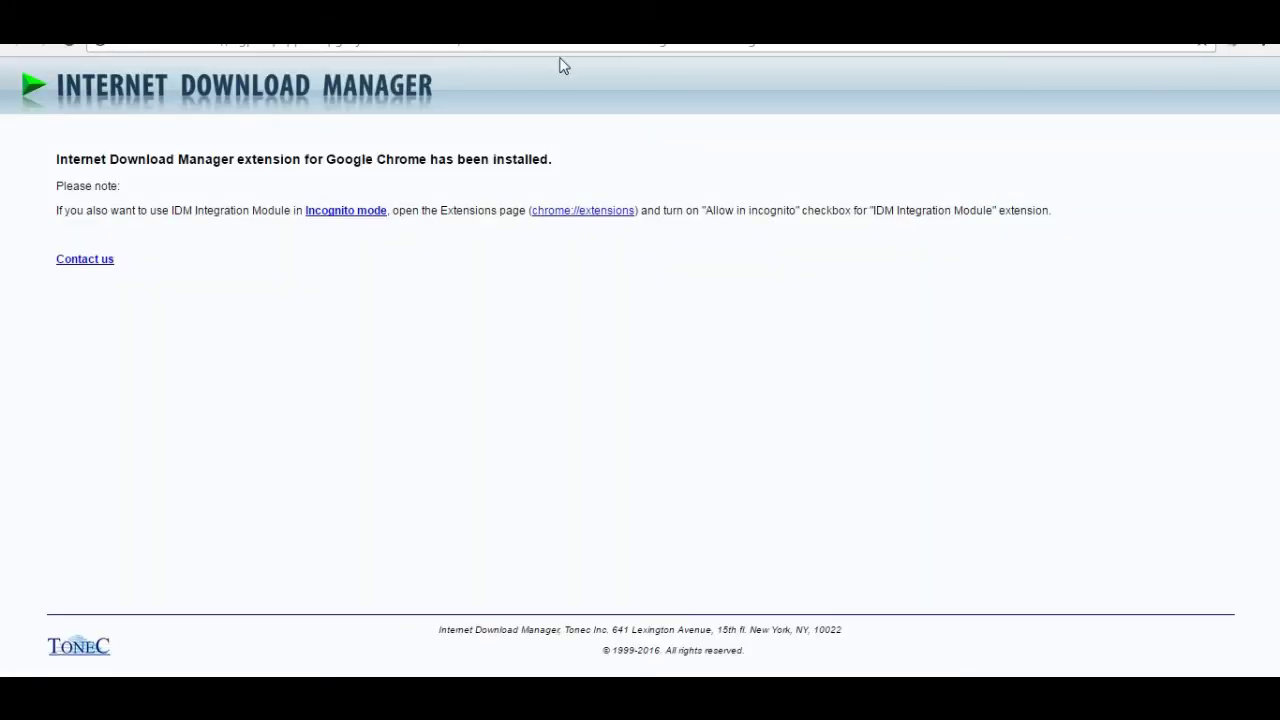
key(ctrl+w)
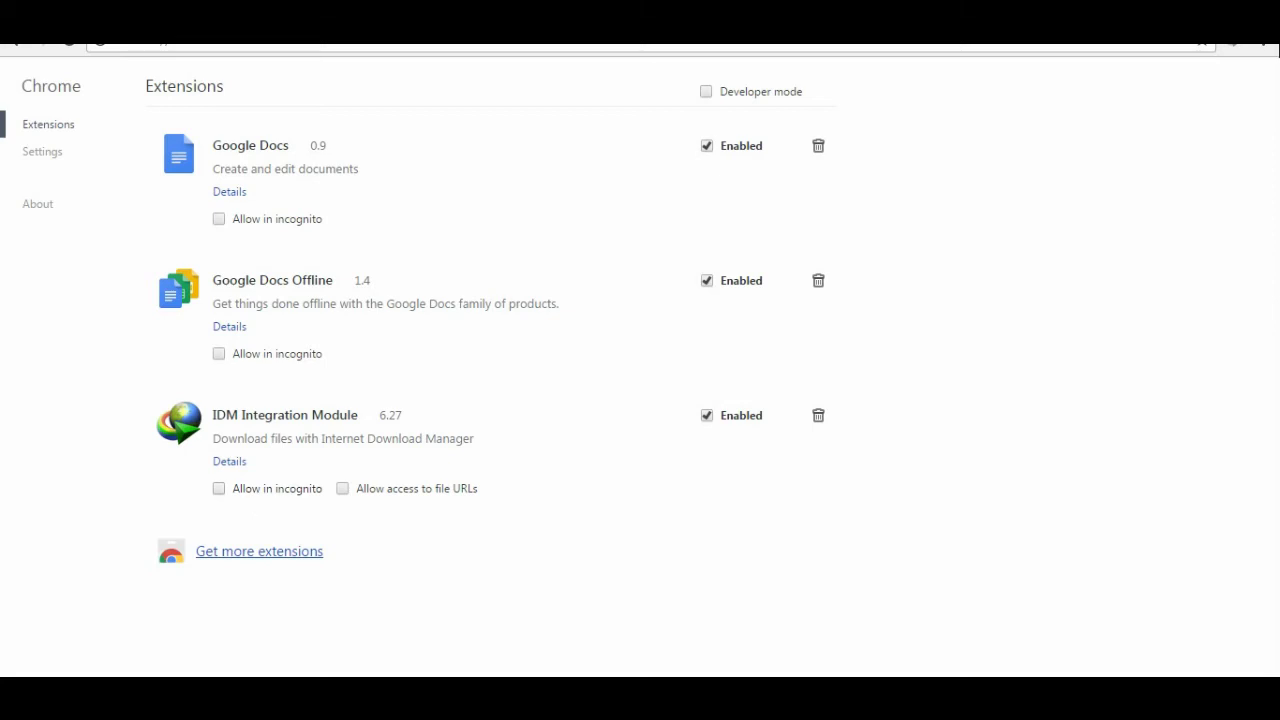
View a new incognito window in Chrome and close it again
click(1265, 48)
click(1220, 112)
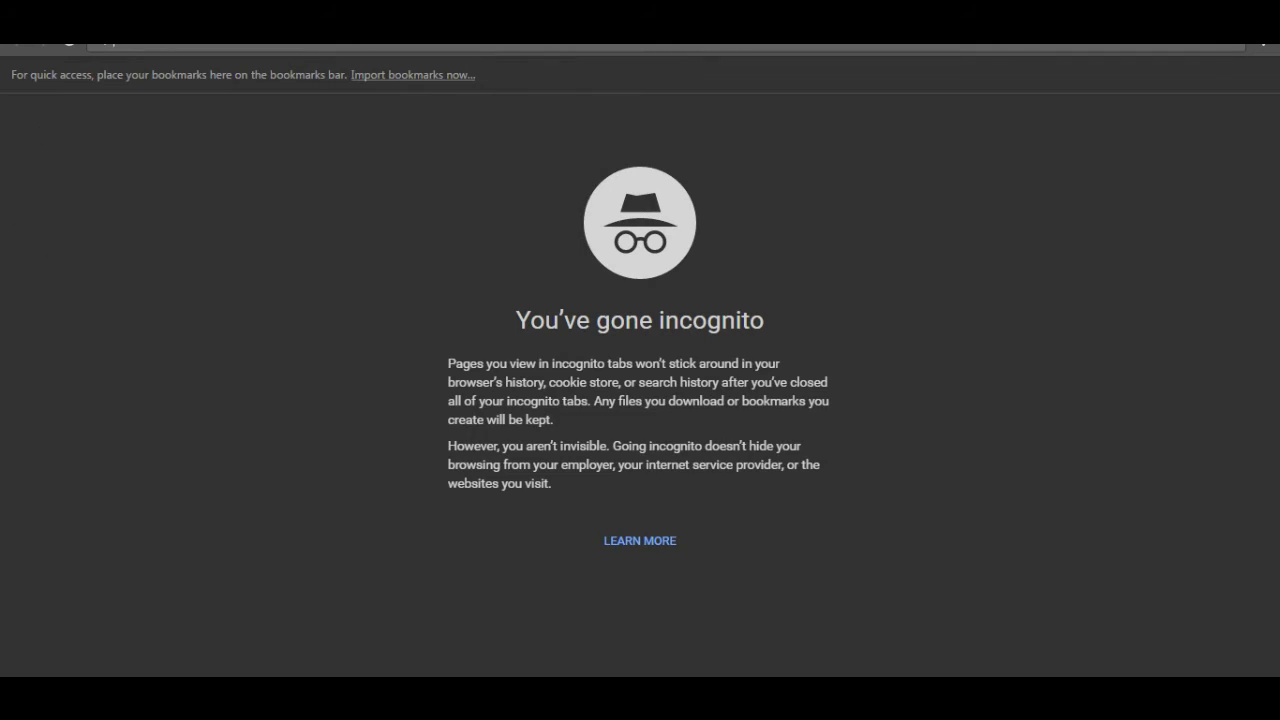
key(ctrl+shift+w)
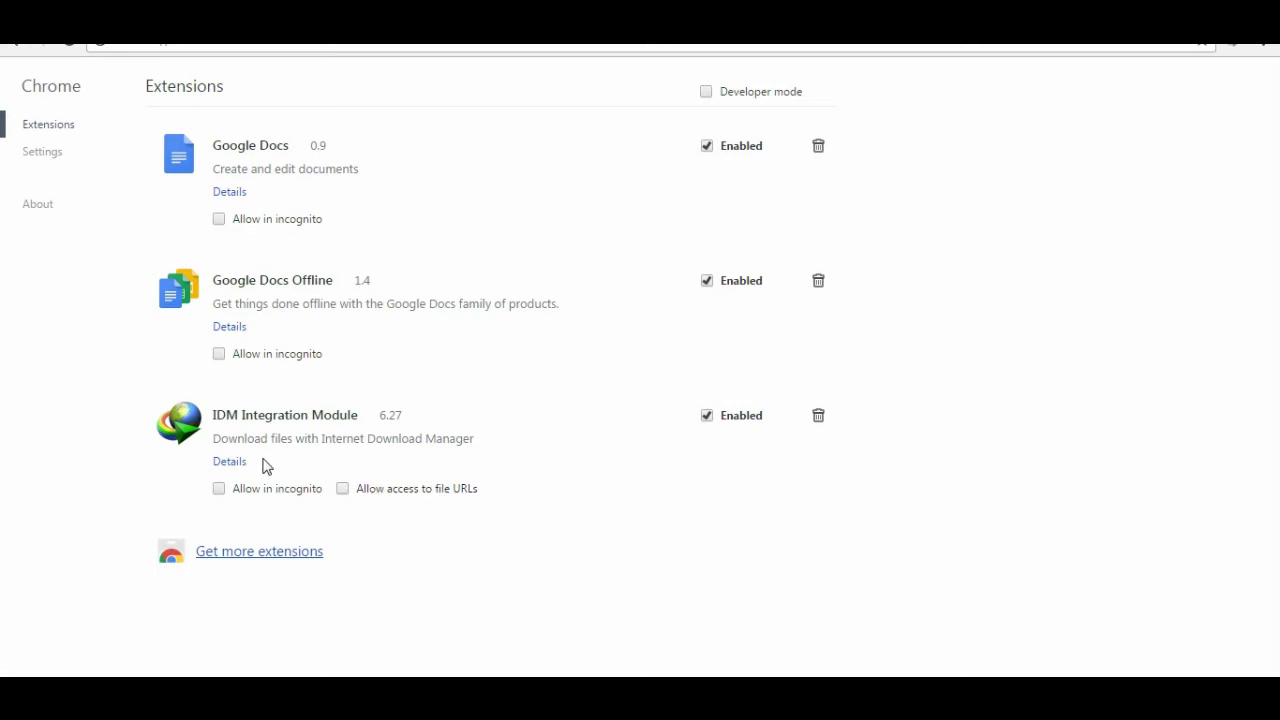
Go to youtube.com and play the second video in the Trending row
click(214, 49)
text(youtube.com)
key(Return)
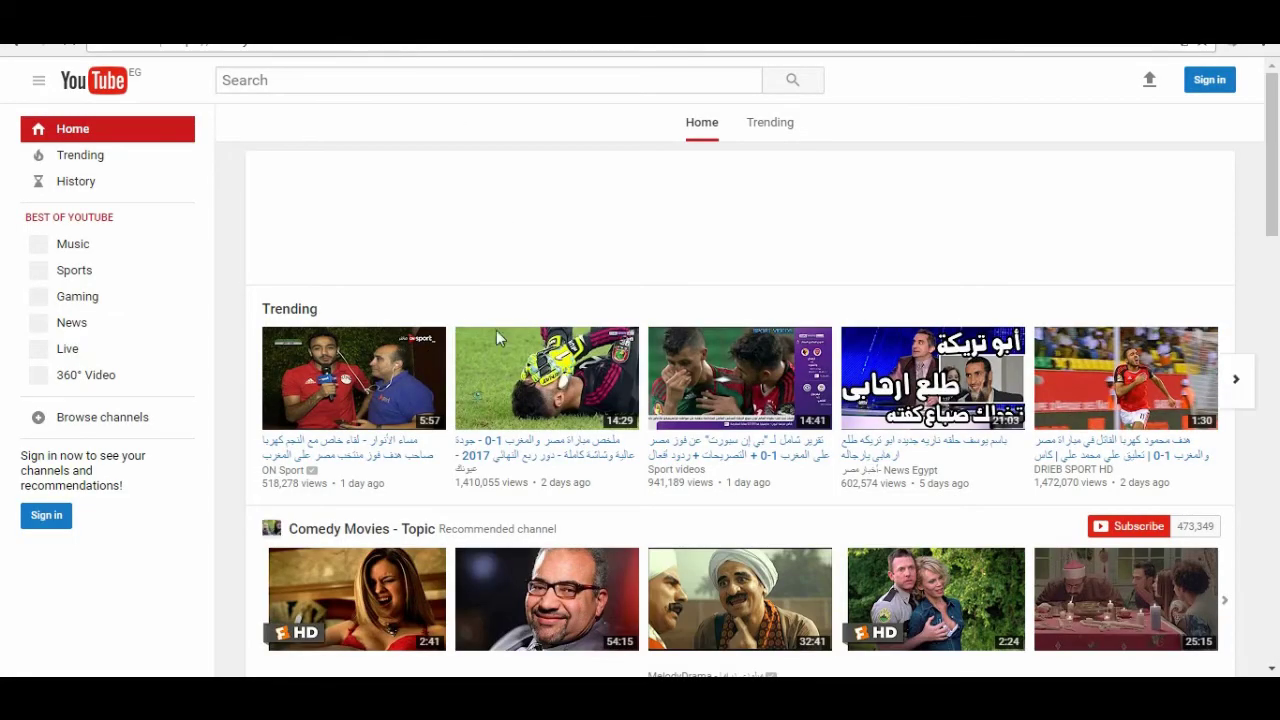
click(510, 366)
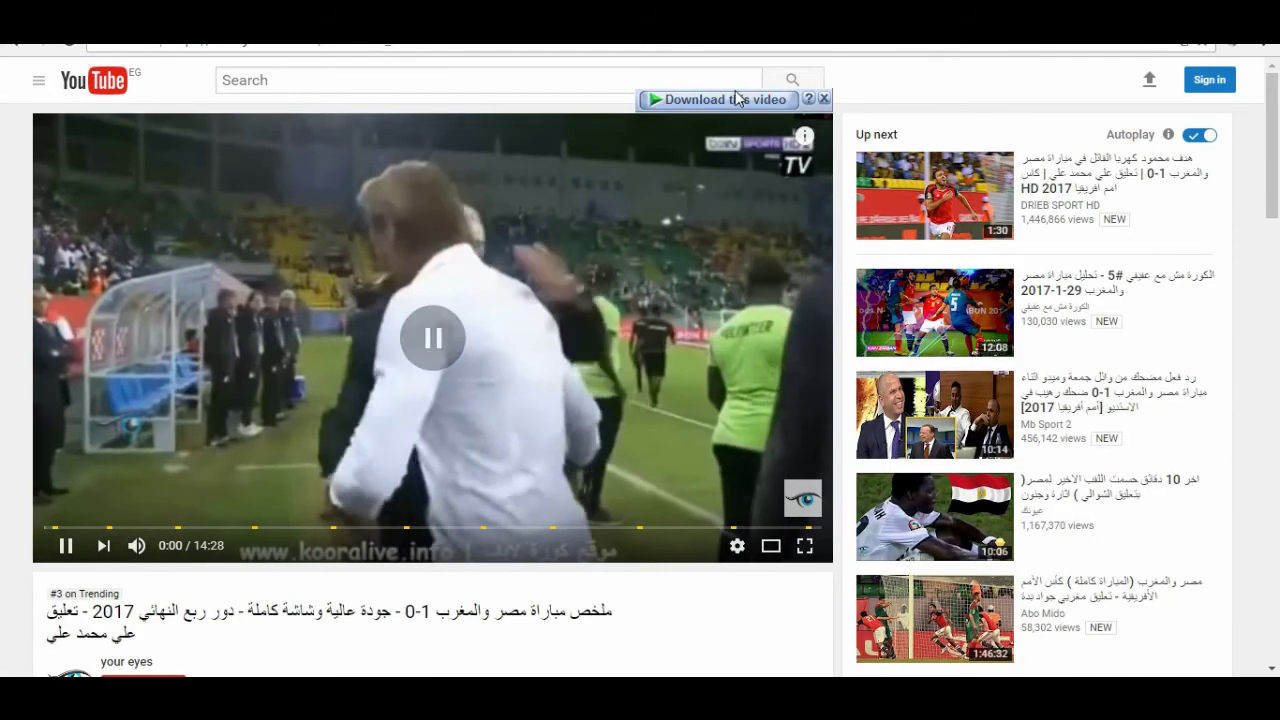
Start the IDM download of the playing YouTube video as the 360p MP4 file, and cancel its progress dialog
click(736, 99)
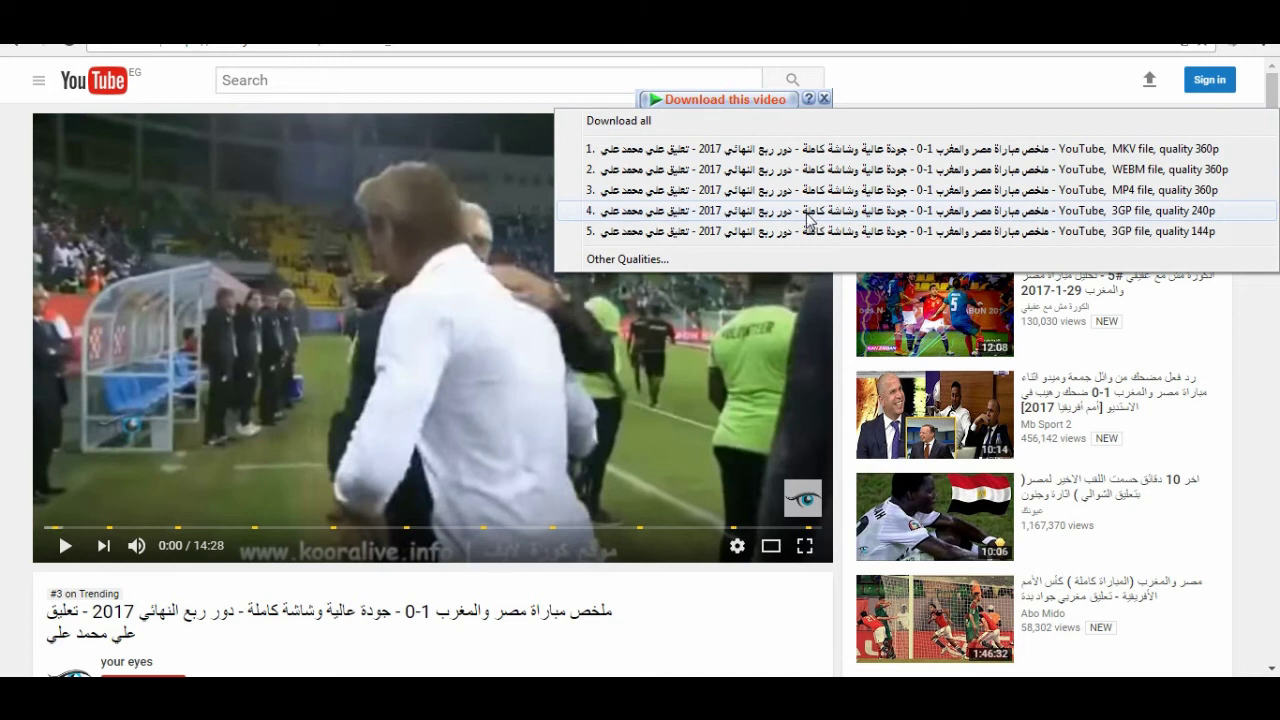
click(1212, 200)
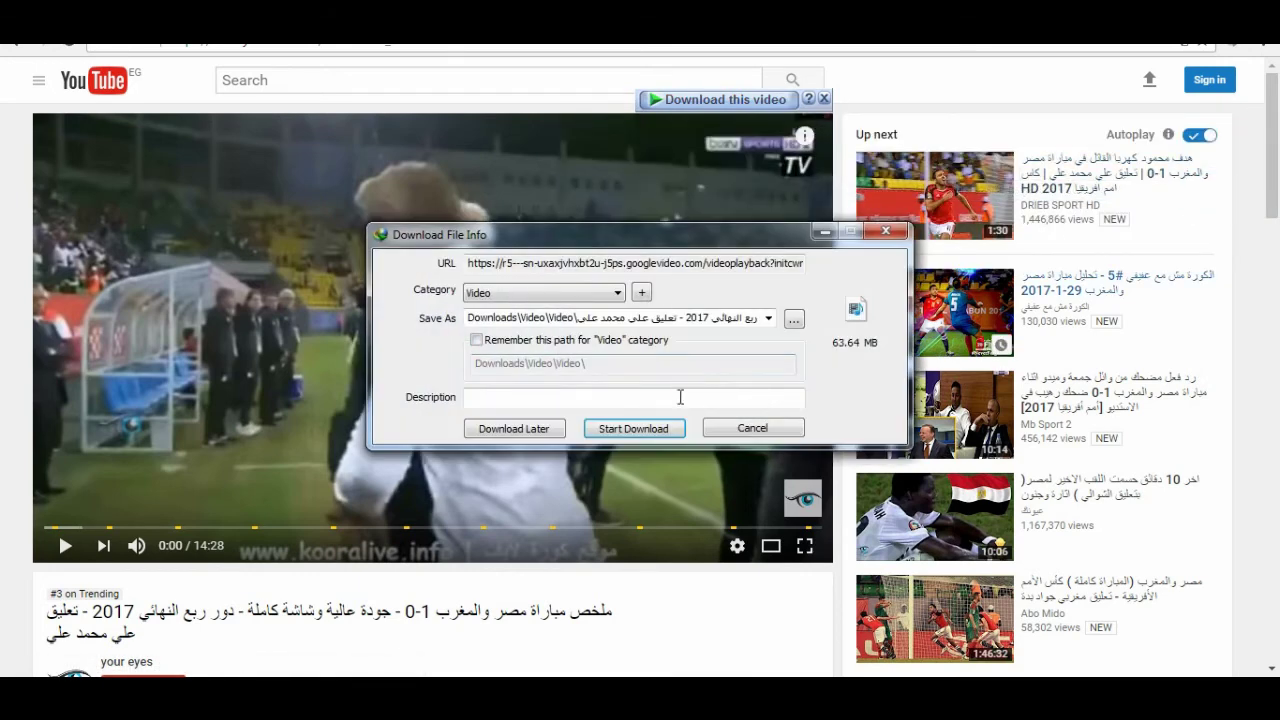
click(668, 443)
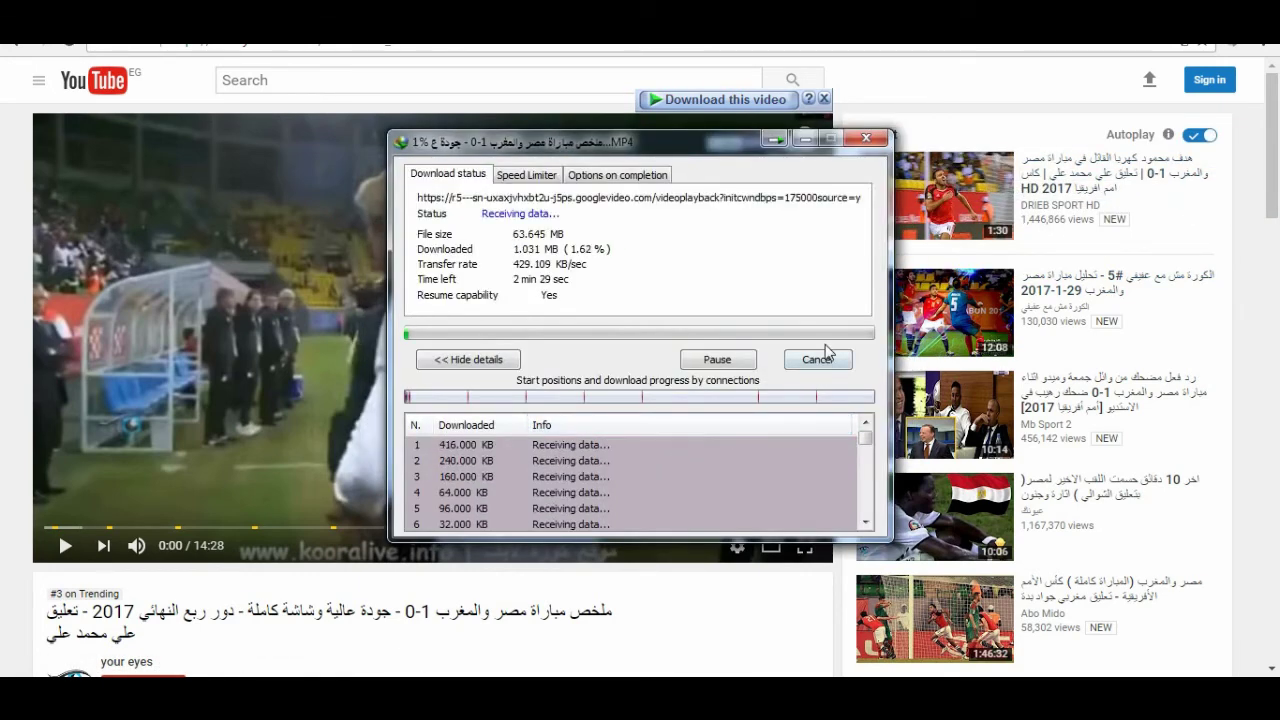
click(812, 358)
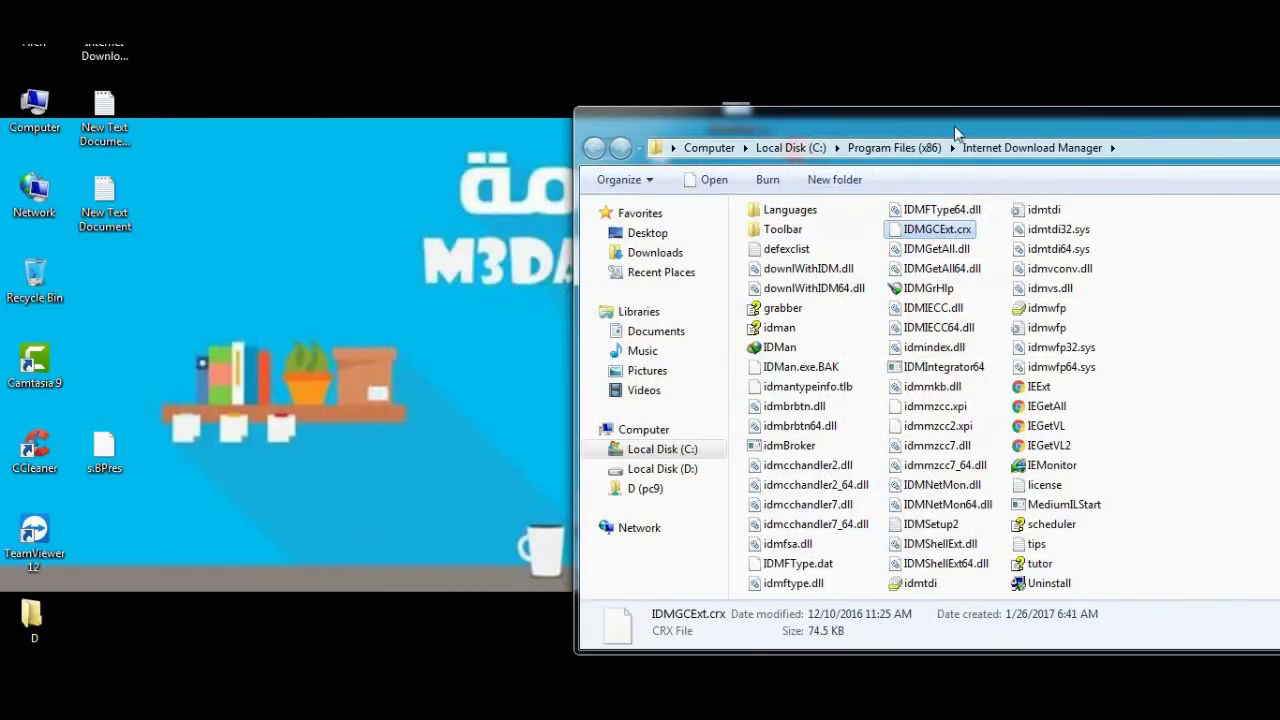
Close the Internet Download Manager program folder, and check the Registration menu in IDM's main window before closing it
drag(1008, 118, 561, 108)
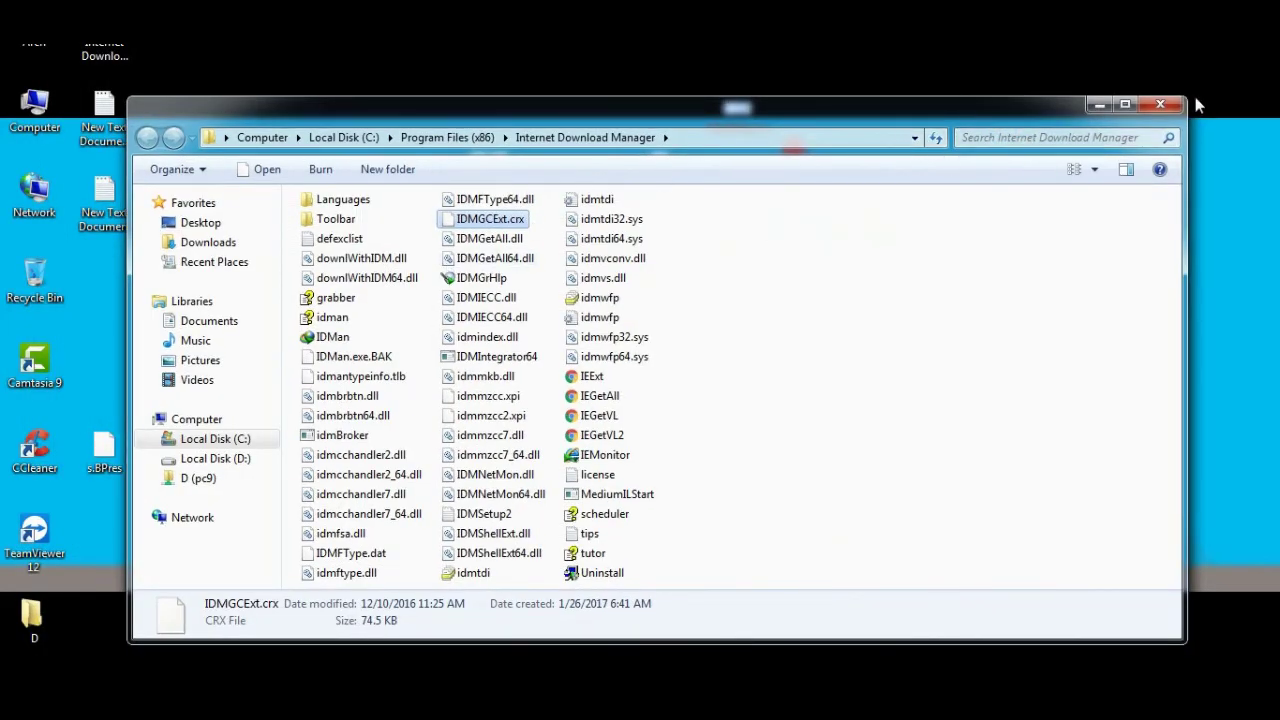
click(1160, 105)
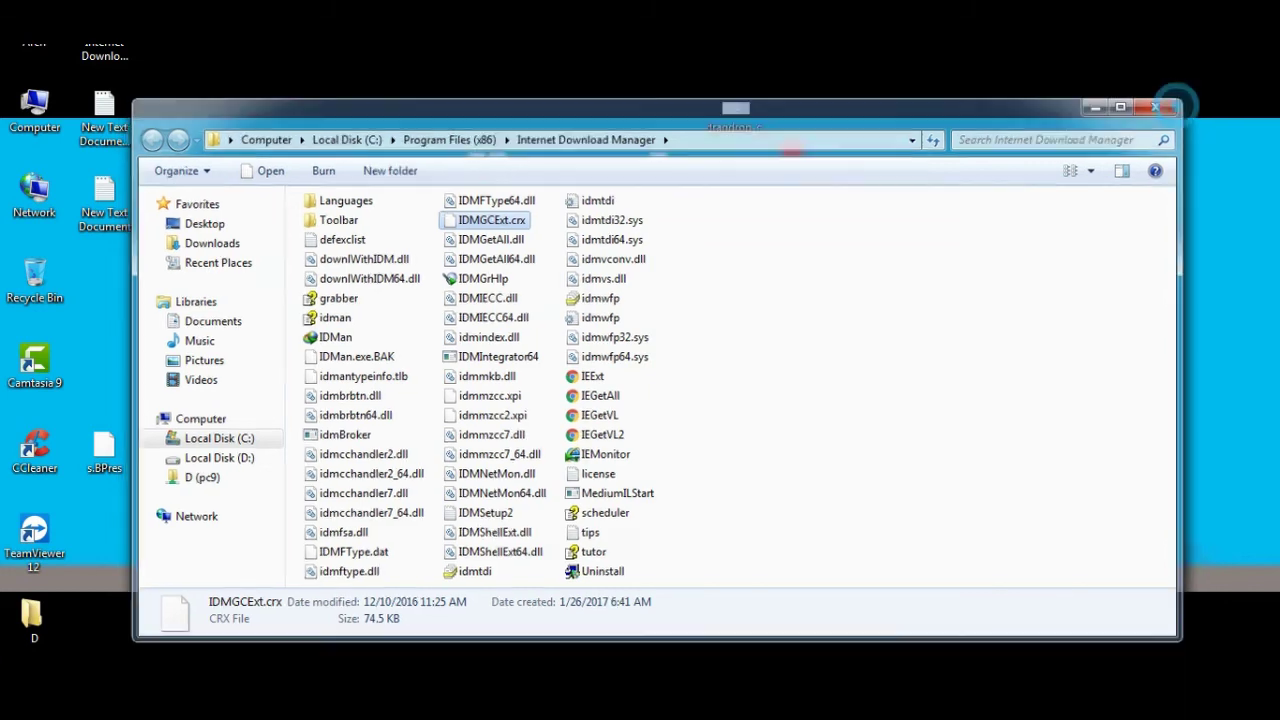
click(1085, 676)
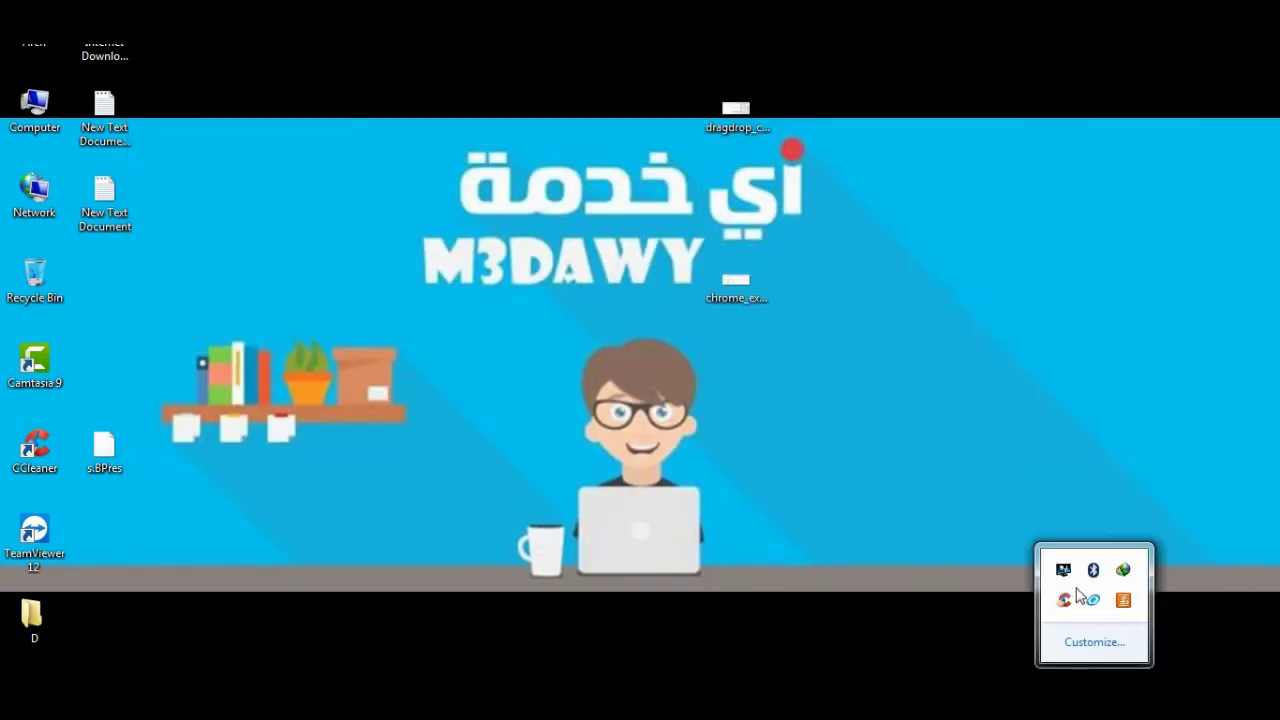
double_click(1129, 568)
click(864, 409)
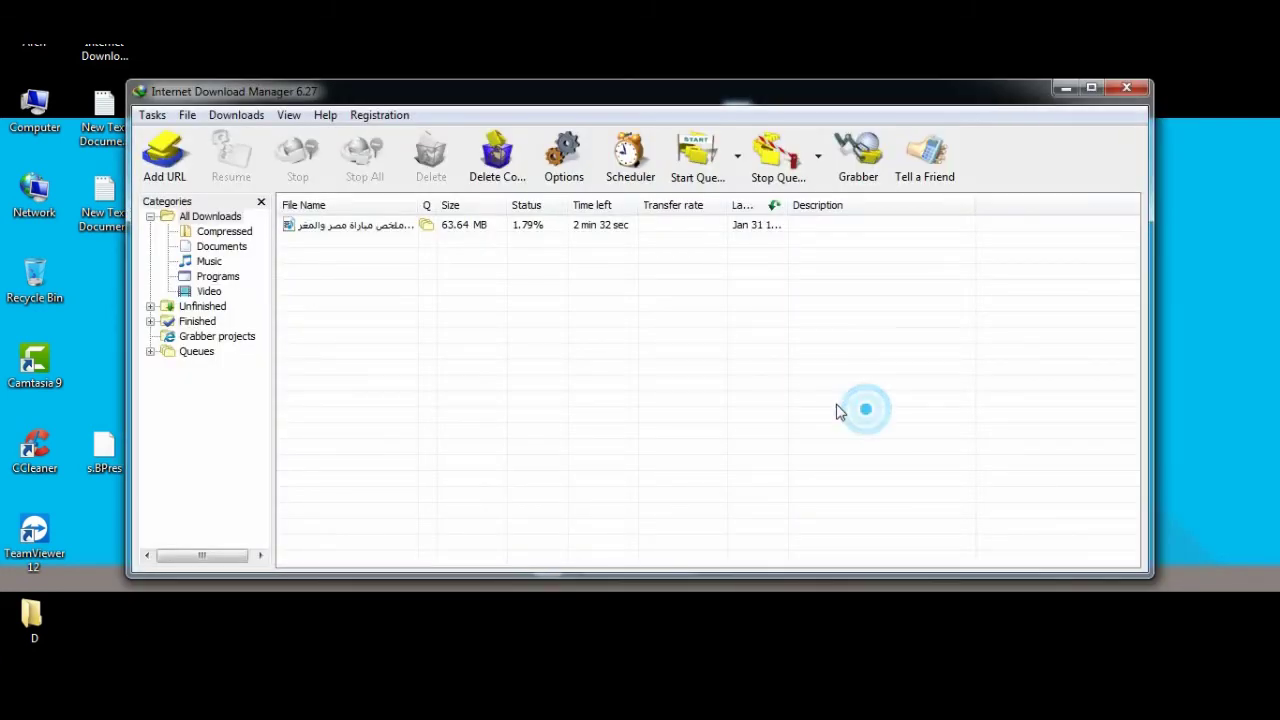
click(381, 116)
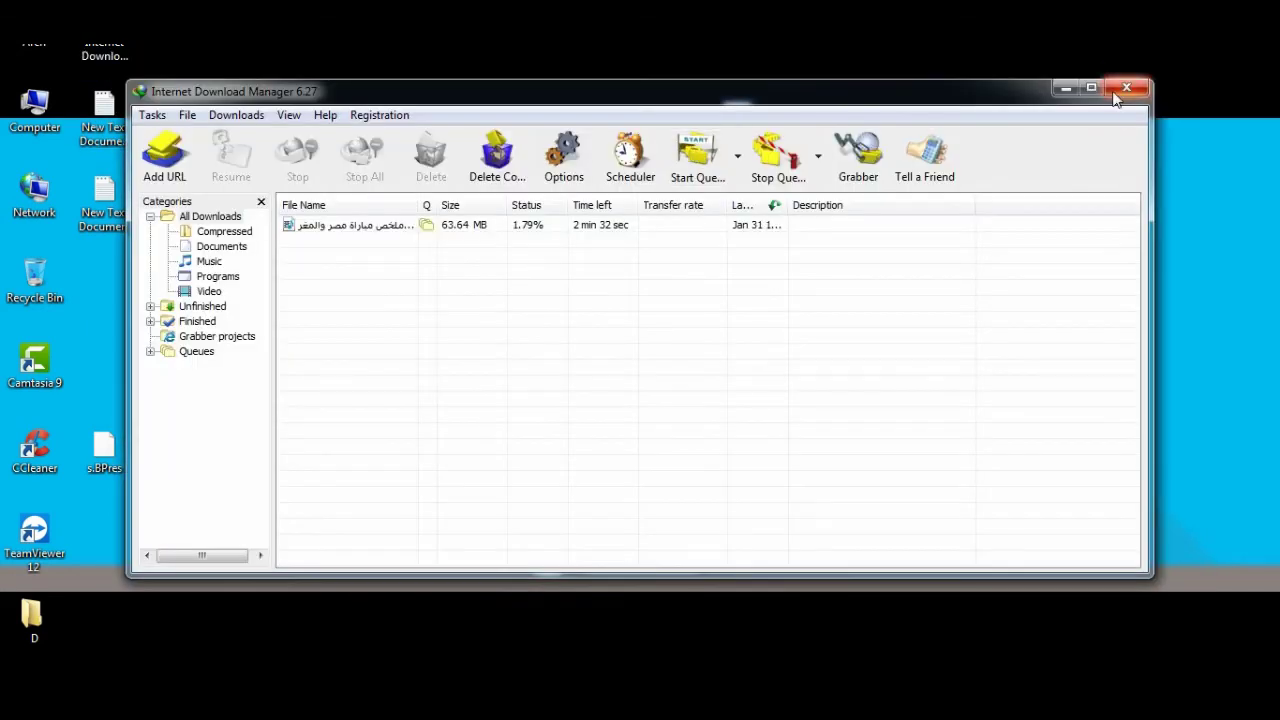
click(1118, 93)
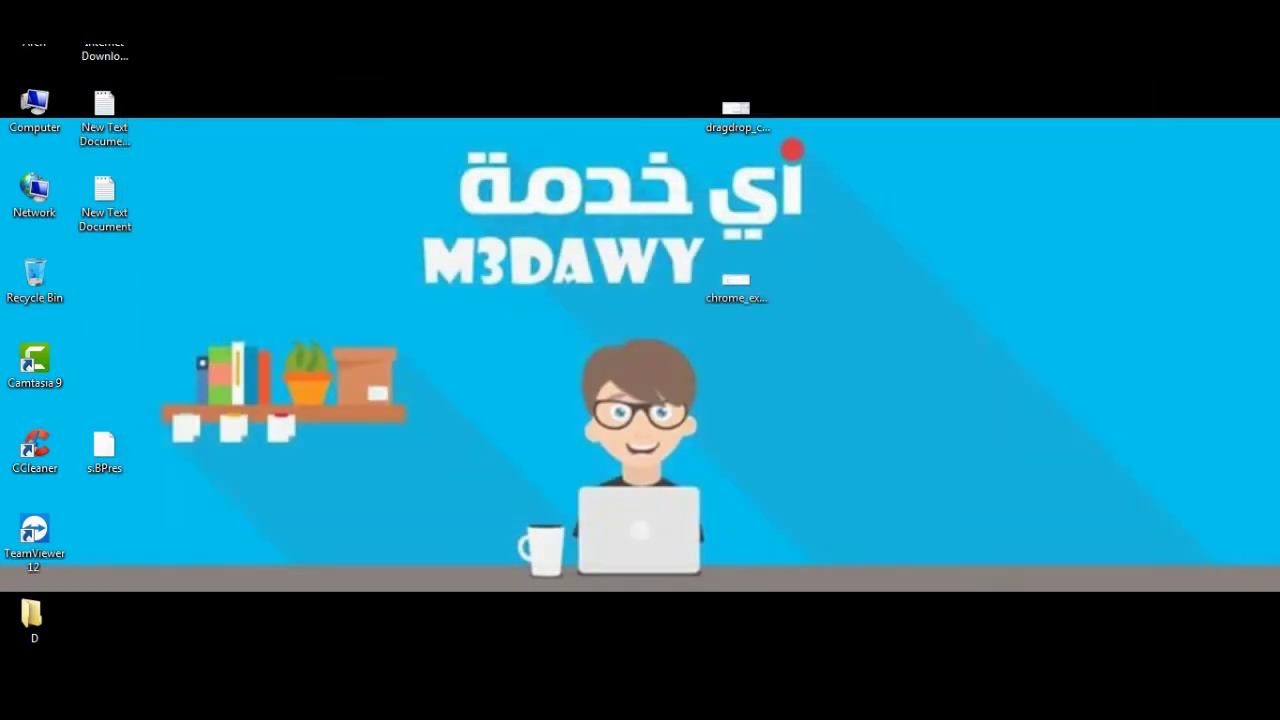
Exit Internet Download Manager completely, relaunch it from its desktop shortcut, and close its main window
click(1094, 690)
right_click(1123, 570)
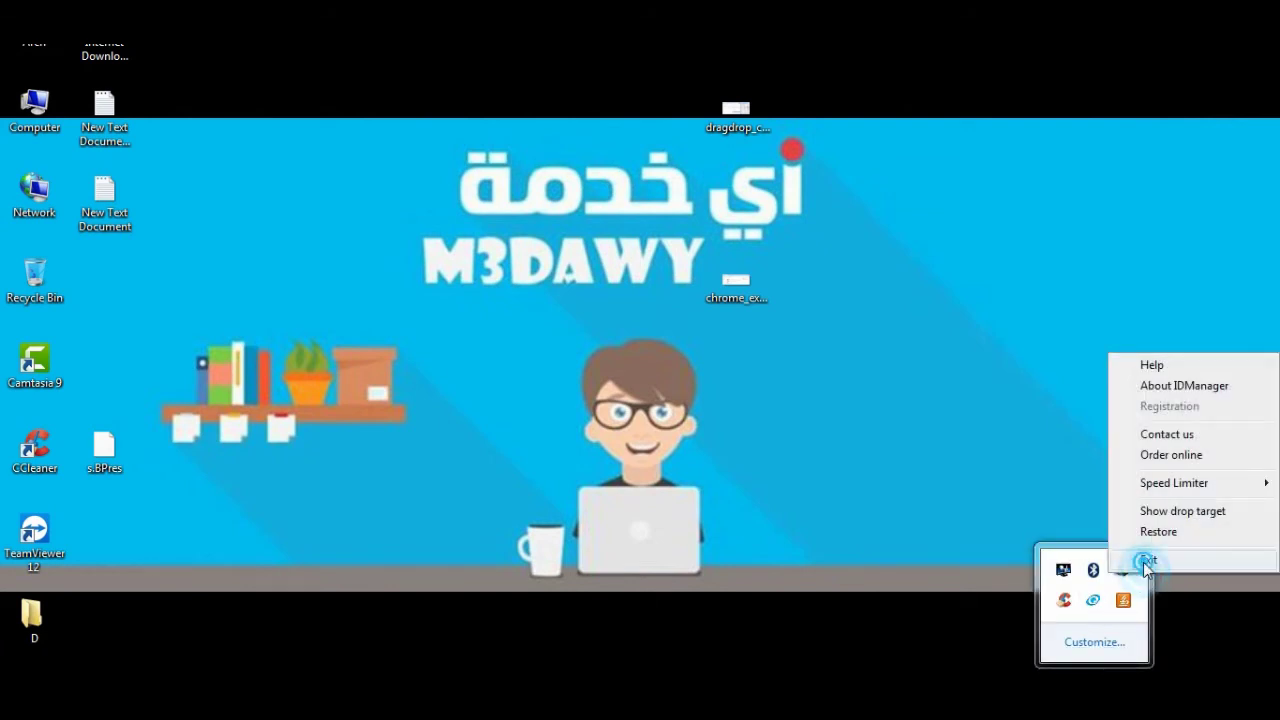
click(1143, 557)
double_click(105, 57)
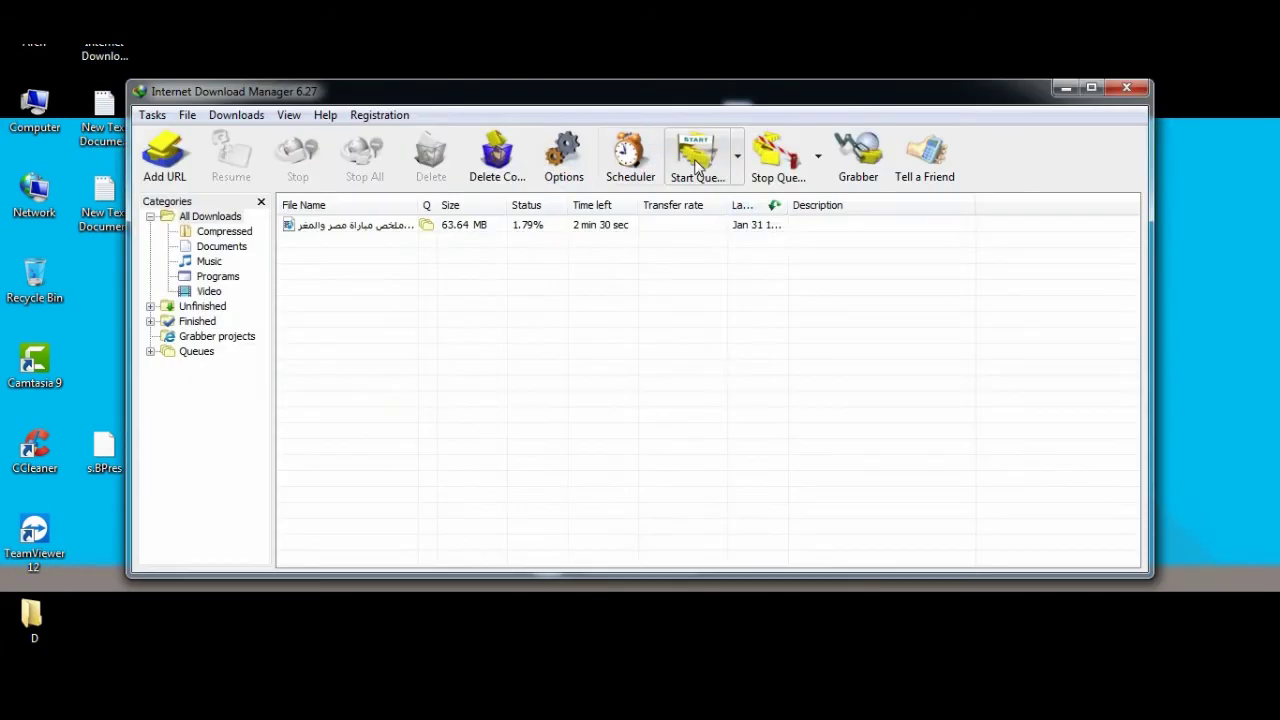
click(1136, 87)
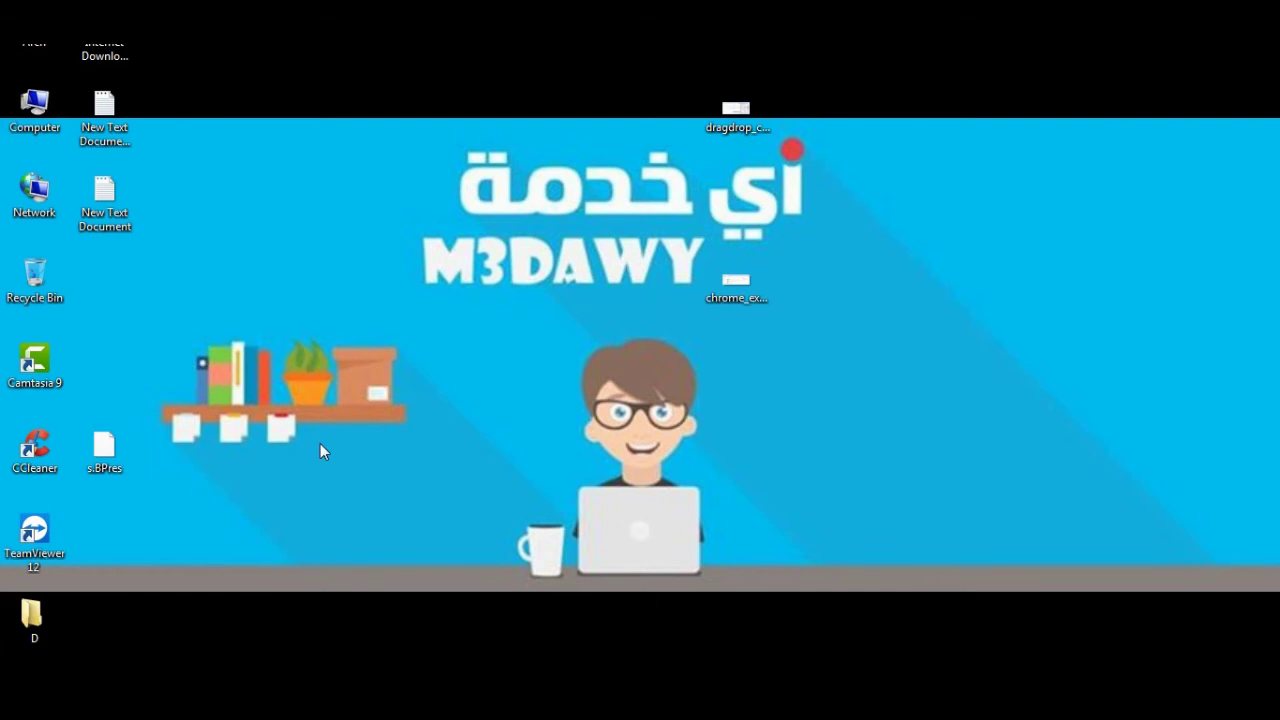
right_click(342, 200)
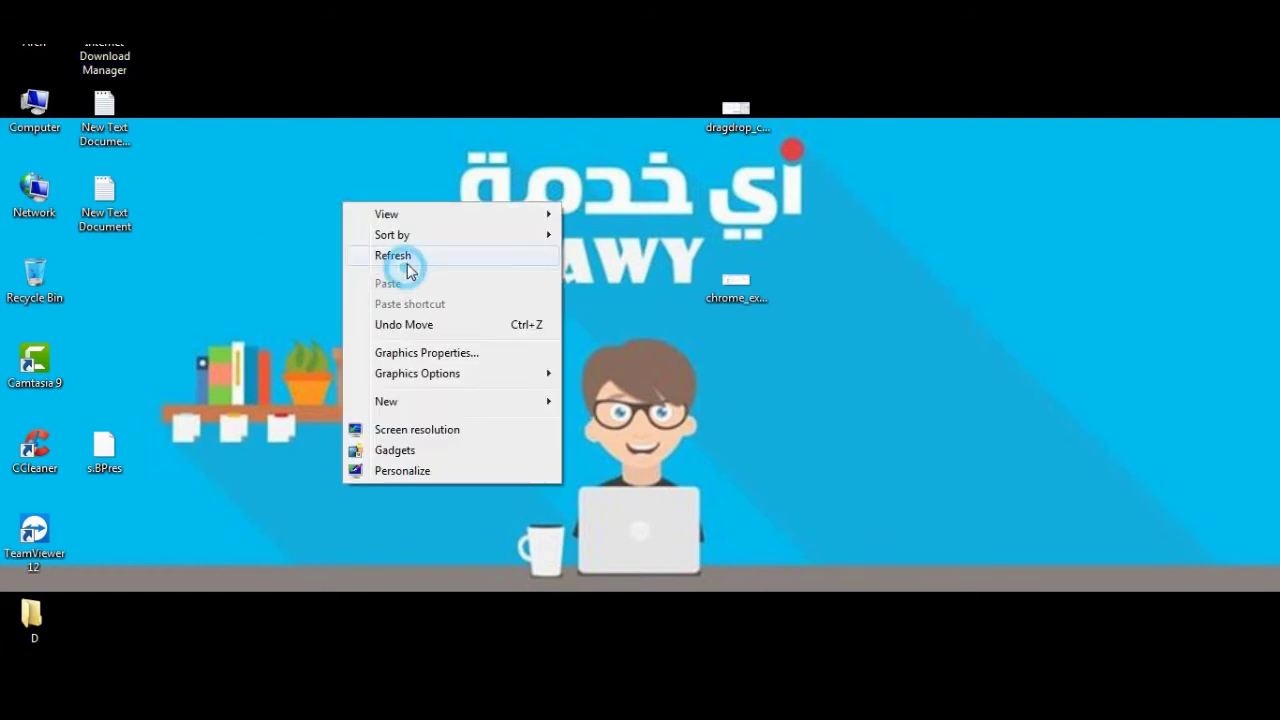
click(402, 257)
right_click(407, 263)
click(486, 316)
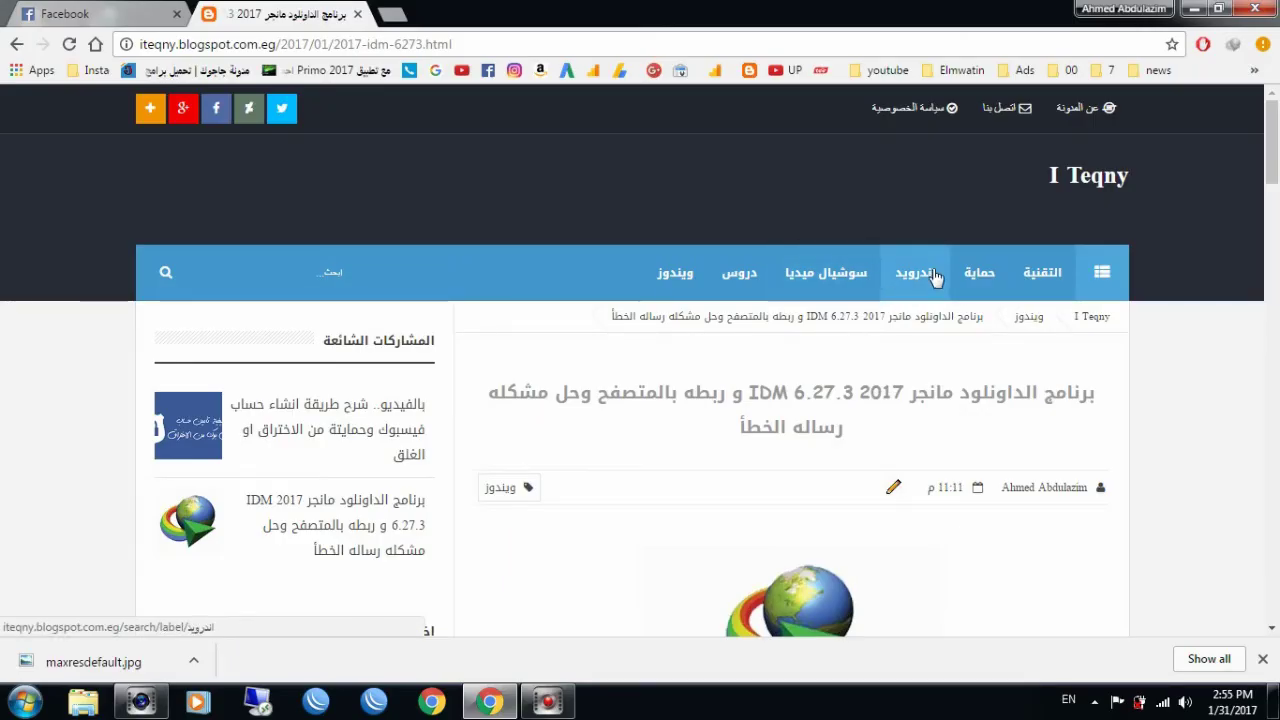
In the browser, read the iteqny.blogspot.com.eg article on IDM 6.27.3, highlighting the site address, title and introduction about the error message
scroll(991, 342, down, 1)
scroll(915, 315, up, 1)
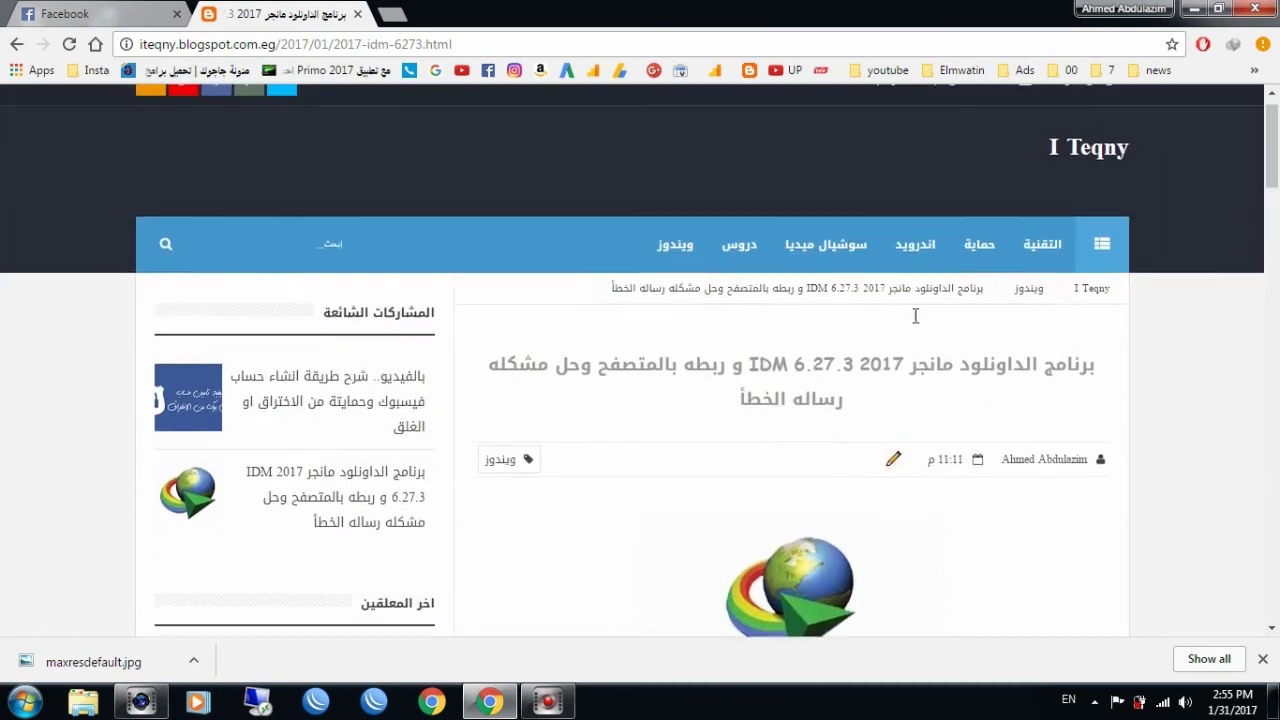
drag(275, 44, 139, 44)
scroll(851, 229, down, 3)
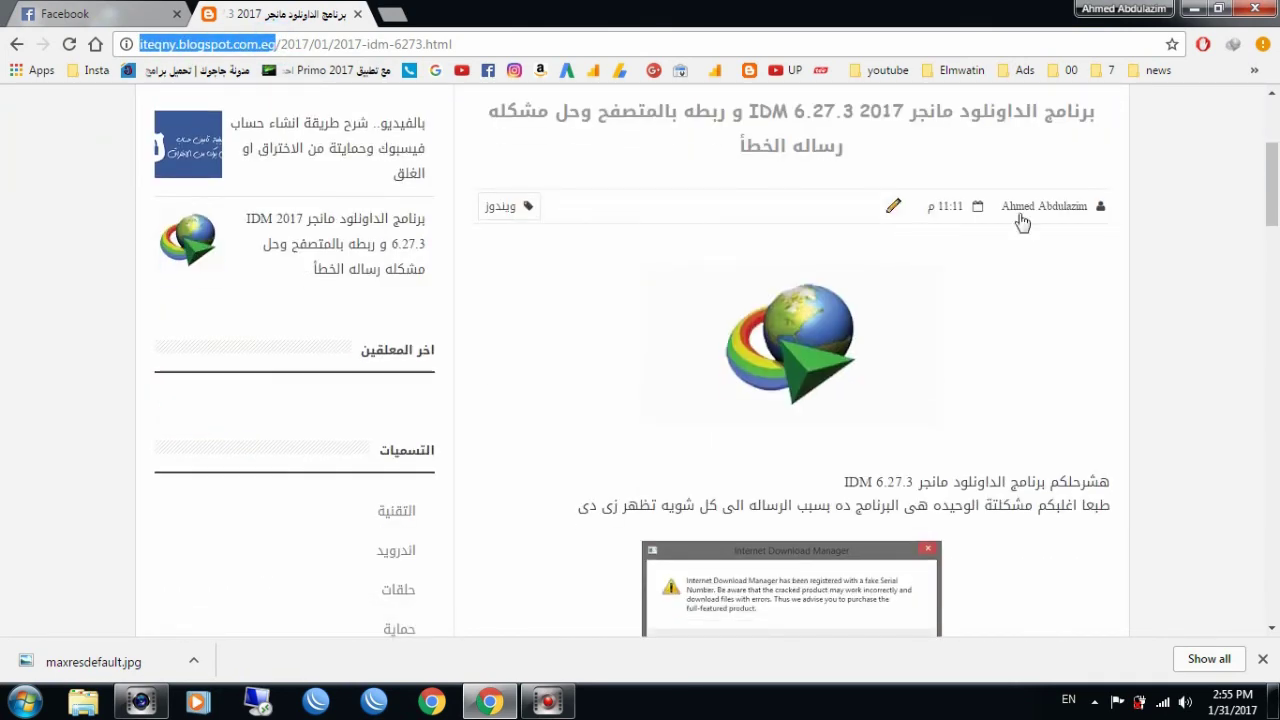
scroll(1040, 205, up, 1)
drag(1087, 198, 653, 230)
scroll(895, 330, down, 2)
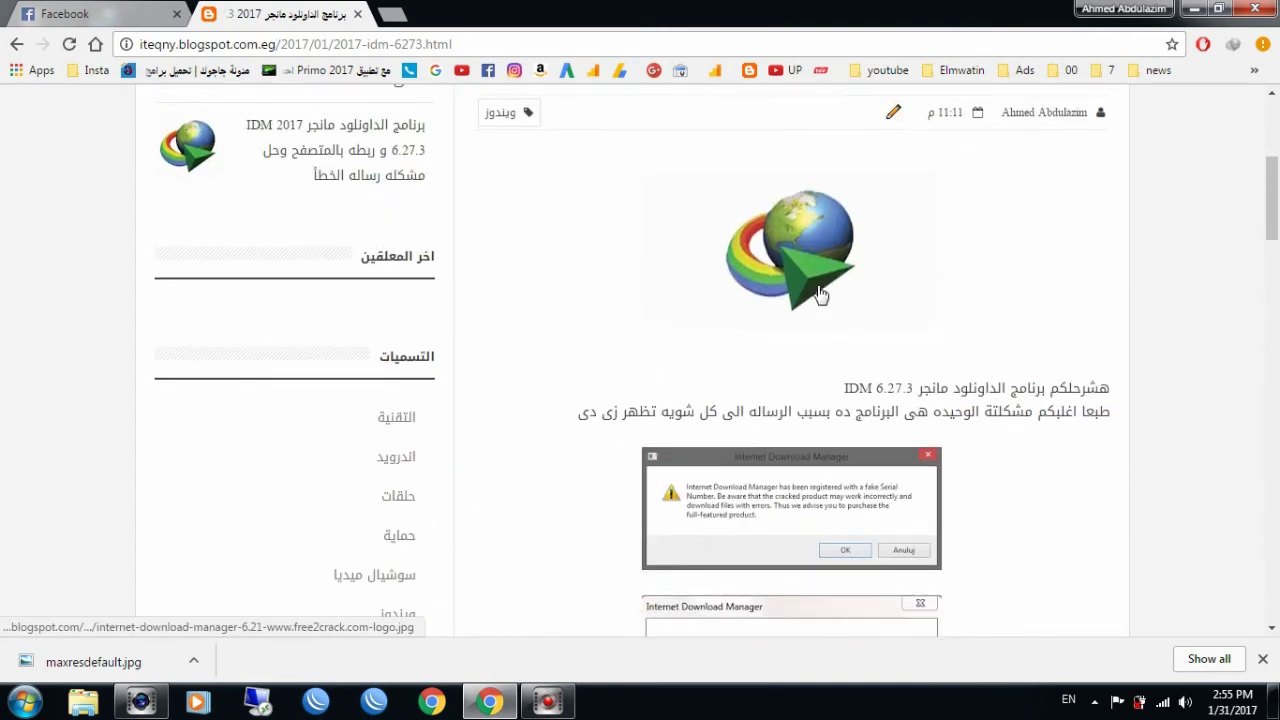
drag(1111, 390, 612, 412)
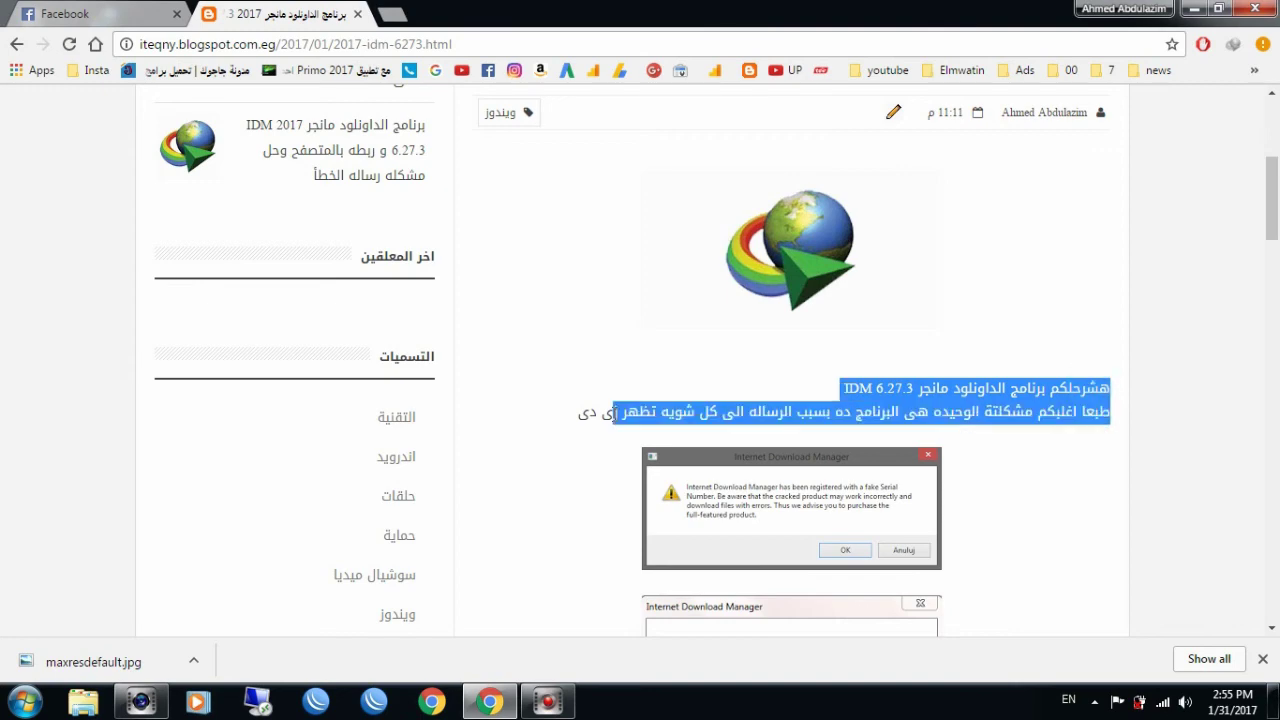
scroll(743, 328, down, 4)
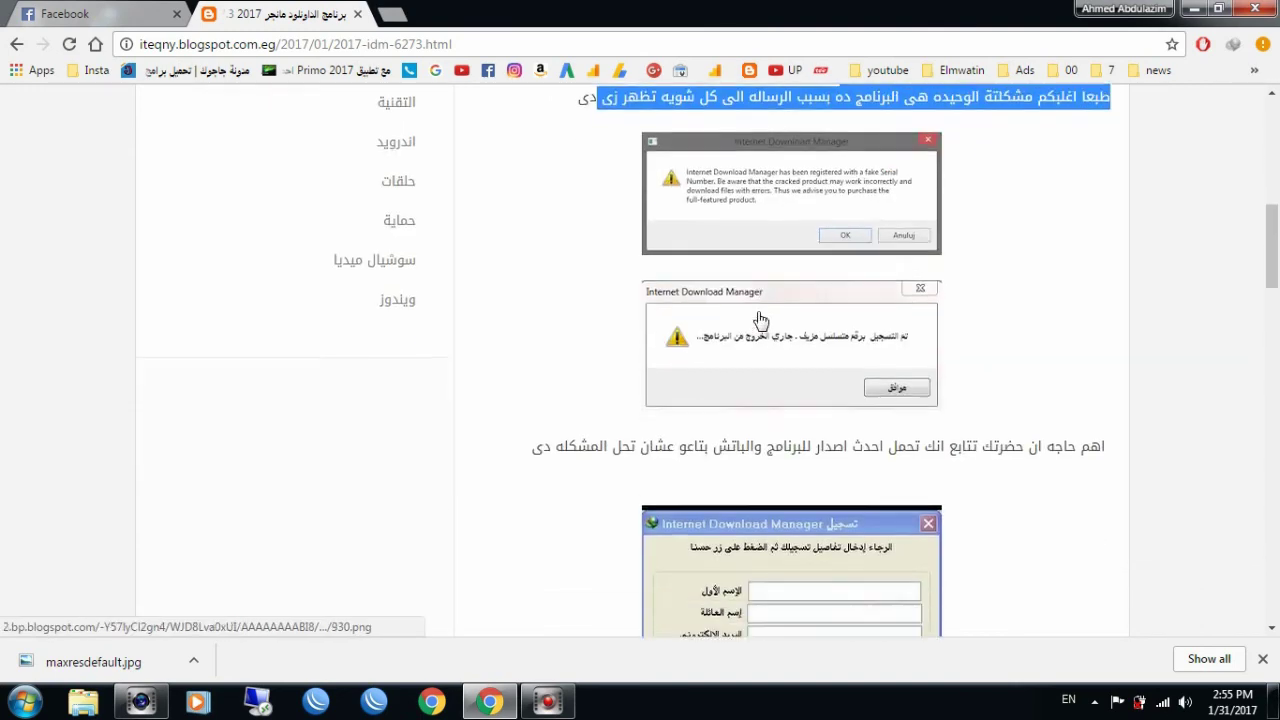
Examine the article's program download link and its sections on avoiding updates and fixing the missing download button
scroll(743, 328, down, 6)
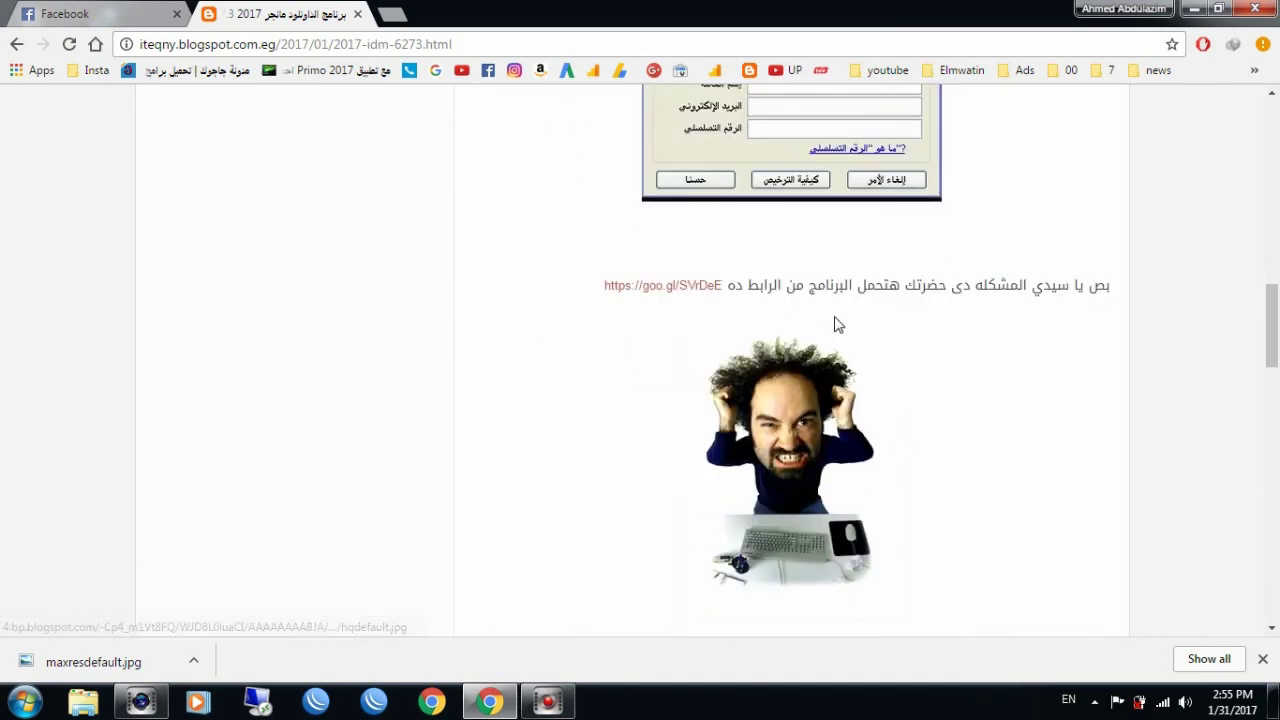
scroll(818, 296, up, 1)
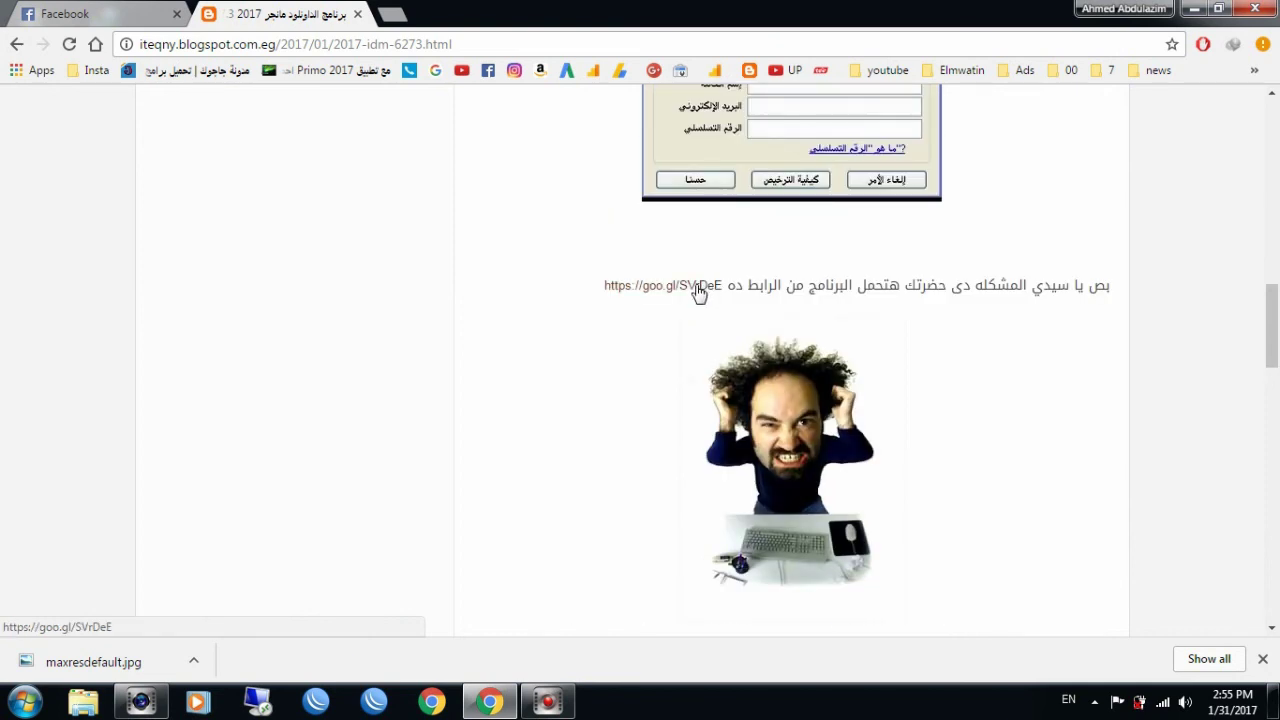
scroll(706, 294, down, 7)
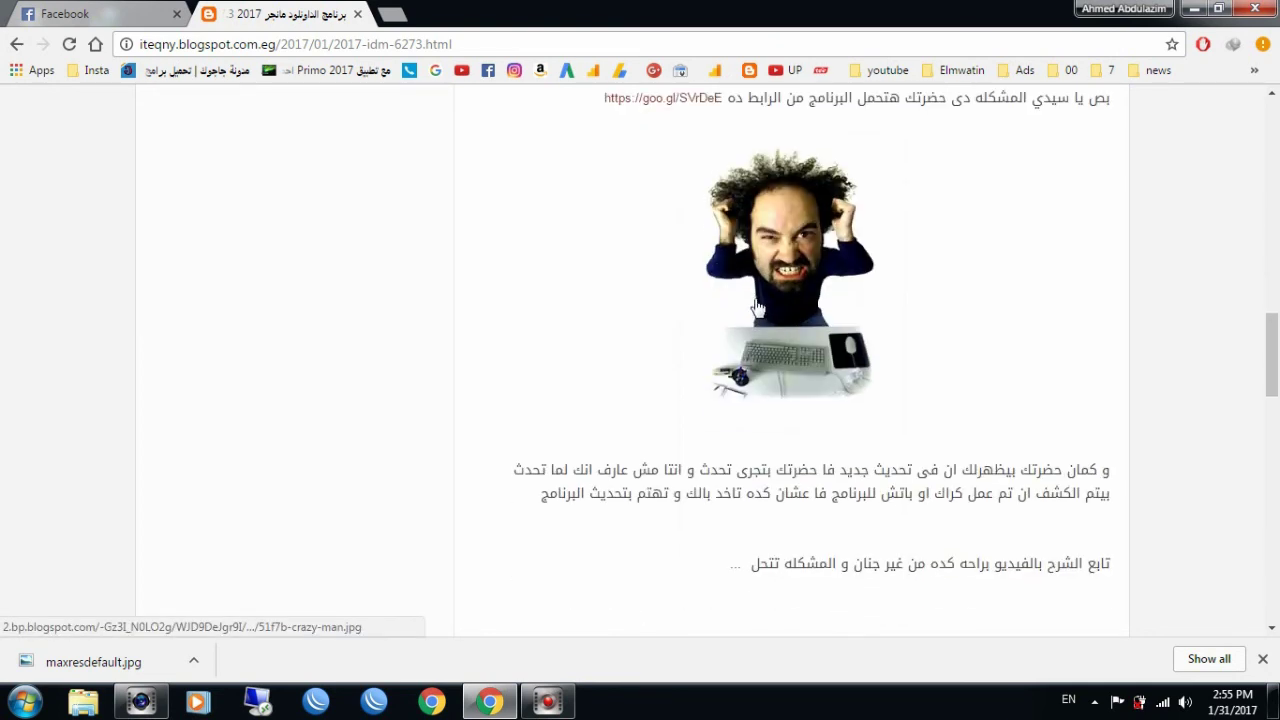
scroll(879, 342, up, 4)
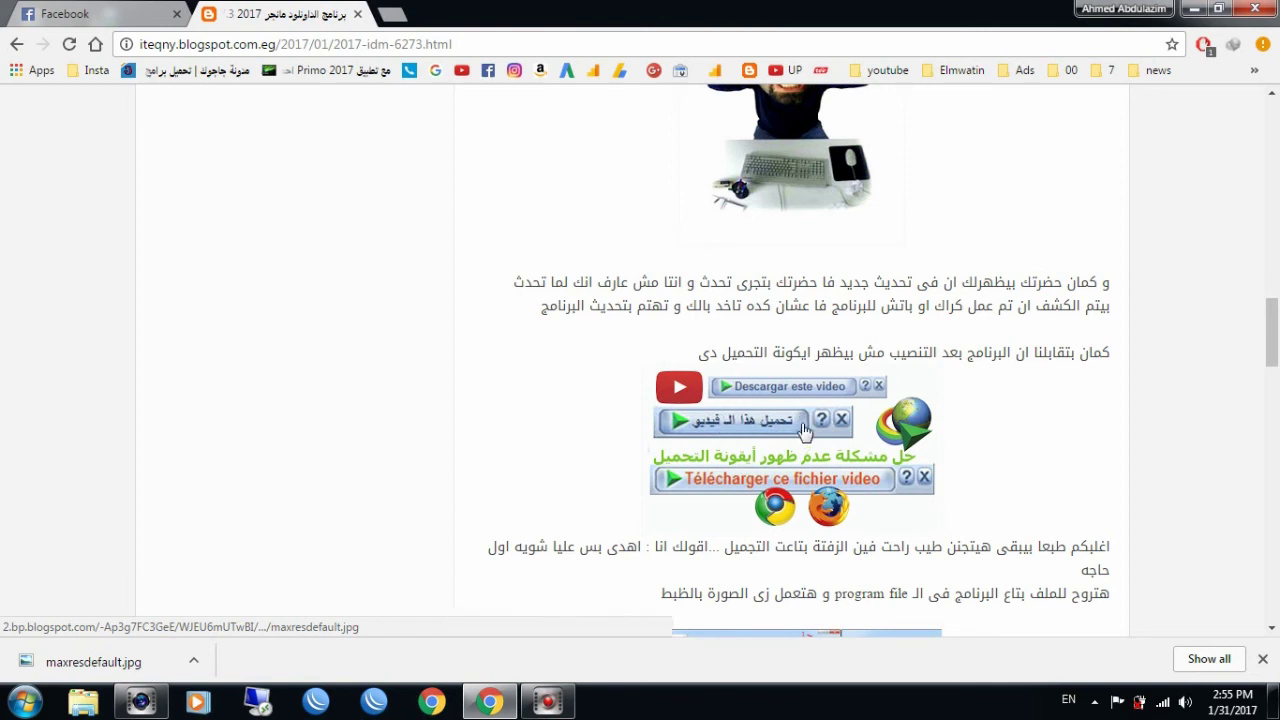
scroll(829, 492, down, 2)
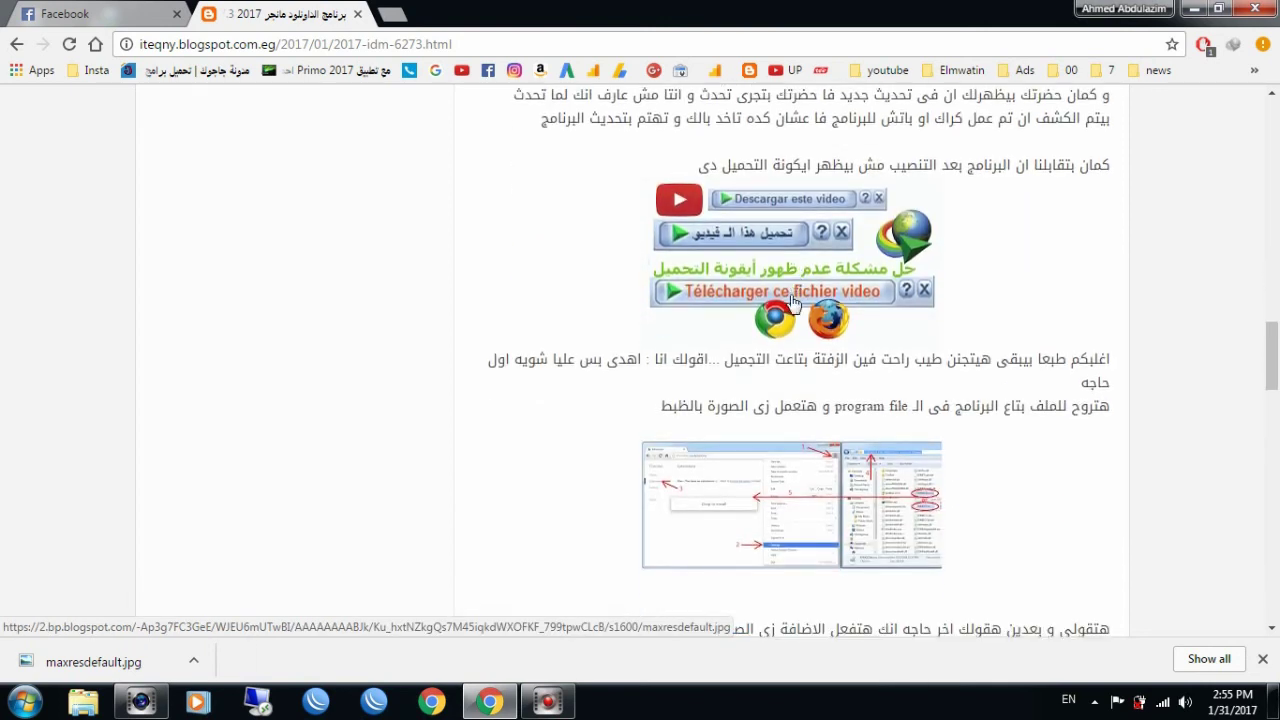
scroll(793, 215, down, 1)
scroll(800, 228, down, 1)
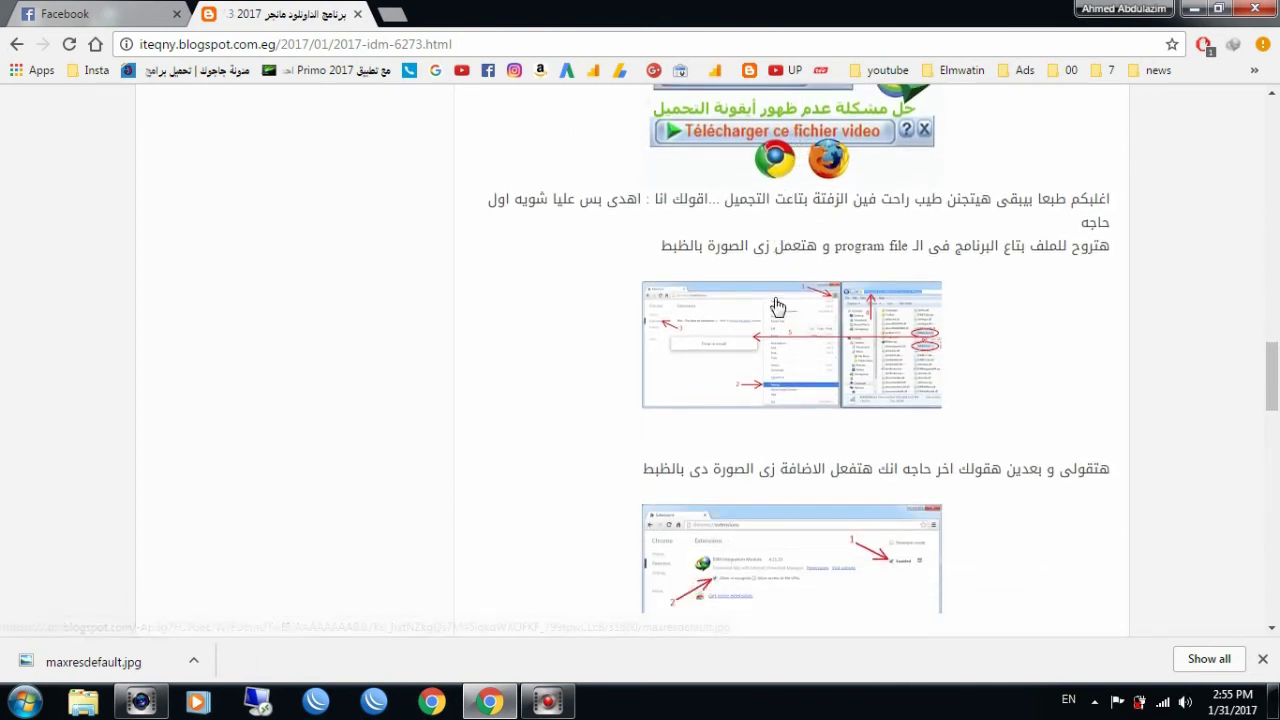
View the article's enlarged images on installing IDMGCExt.crx and enabling the extension, close them and read to the article's end
click(793, 336)
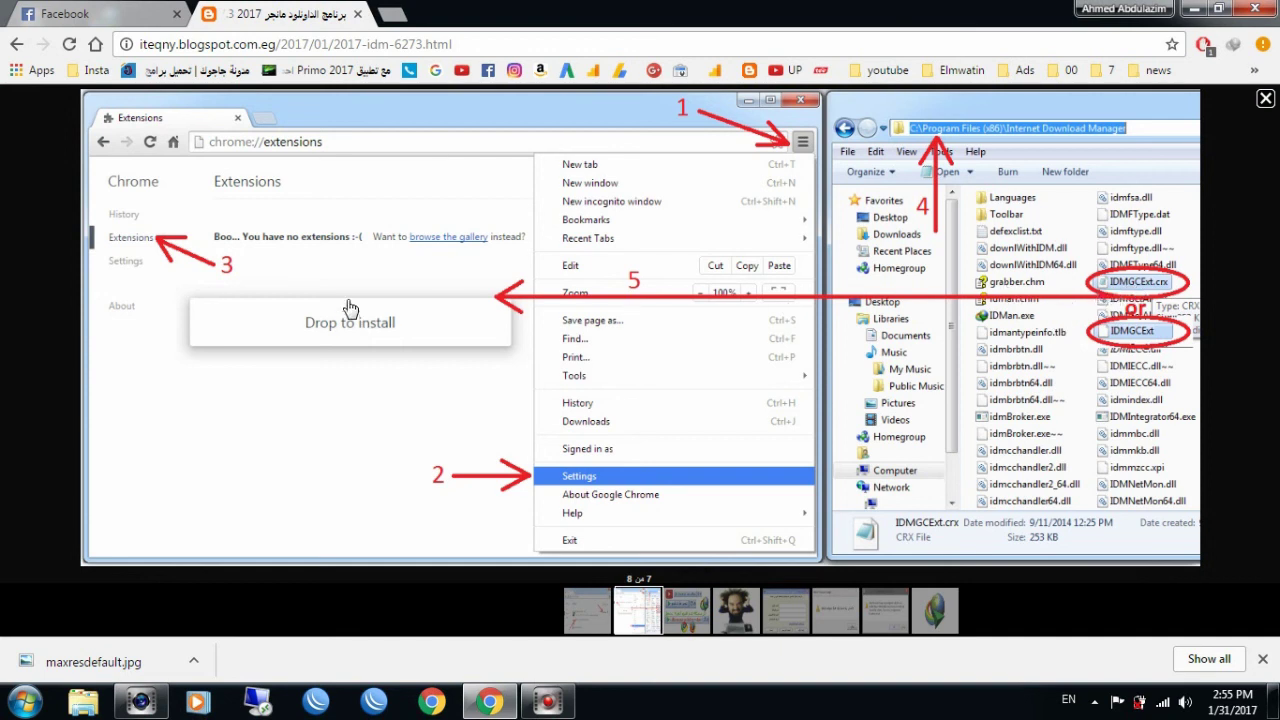
key(Right)
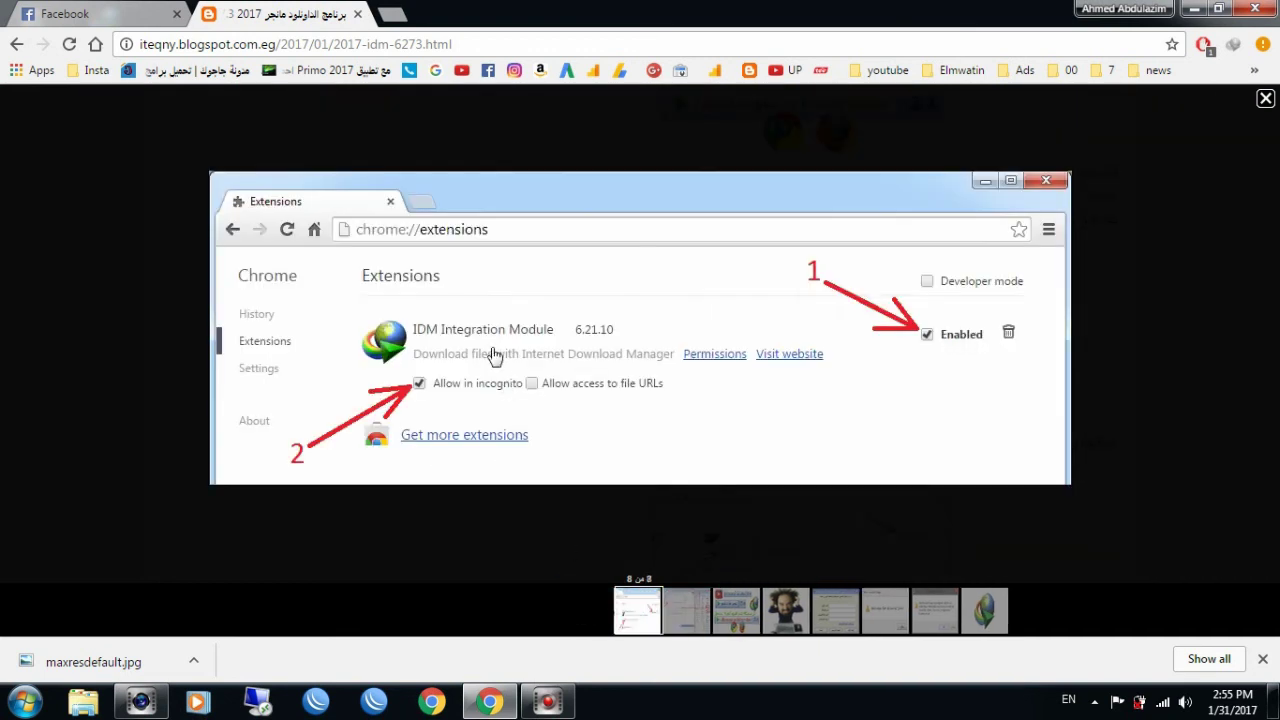
click(1265, 98)
scroll(1034, 252, down, 3)
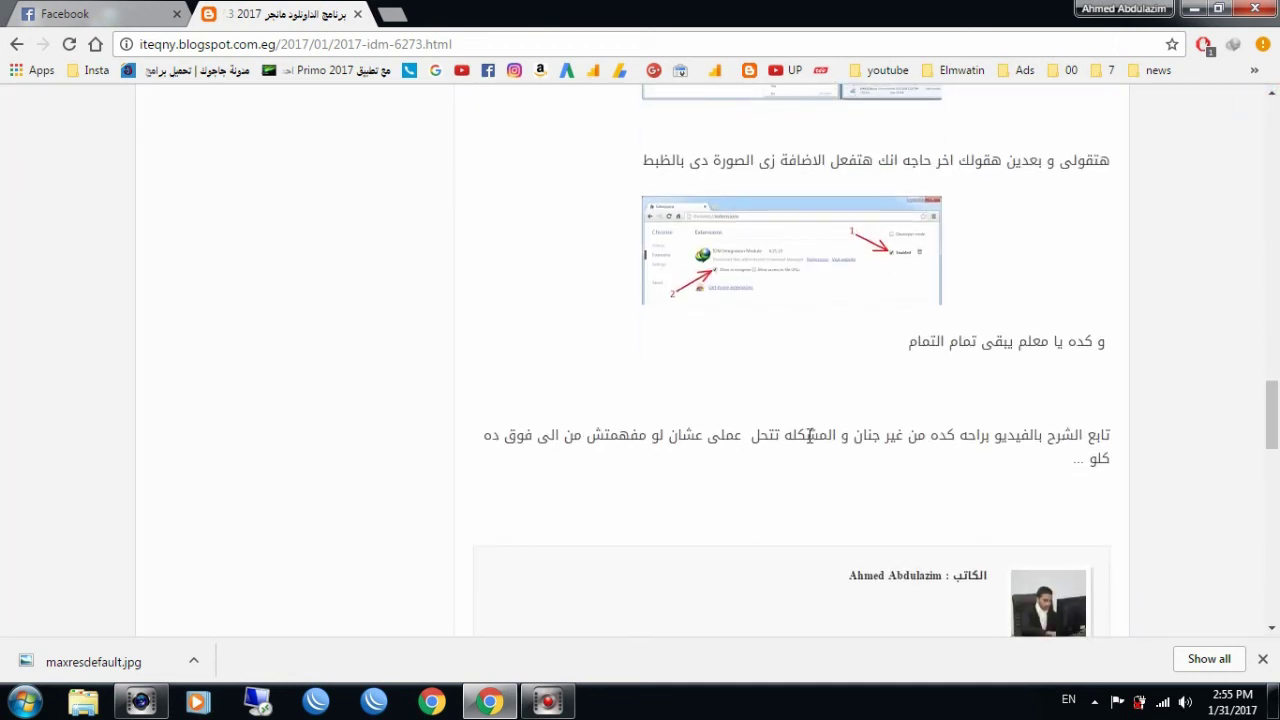
Open the I Teqny page on Facebook and look through its posts down to the IDM 6.27.3 article post
click(147, 9)
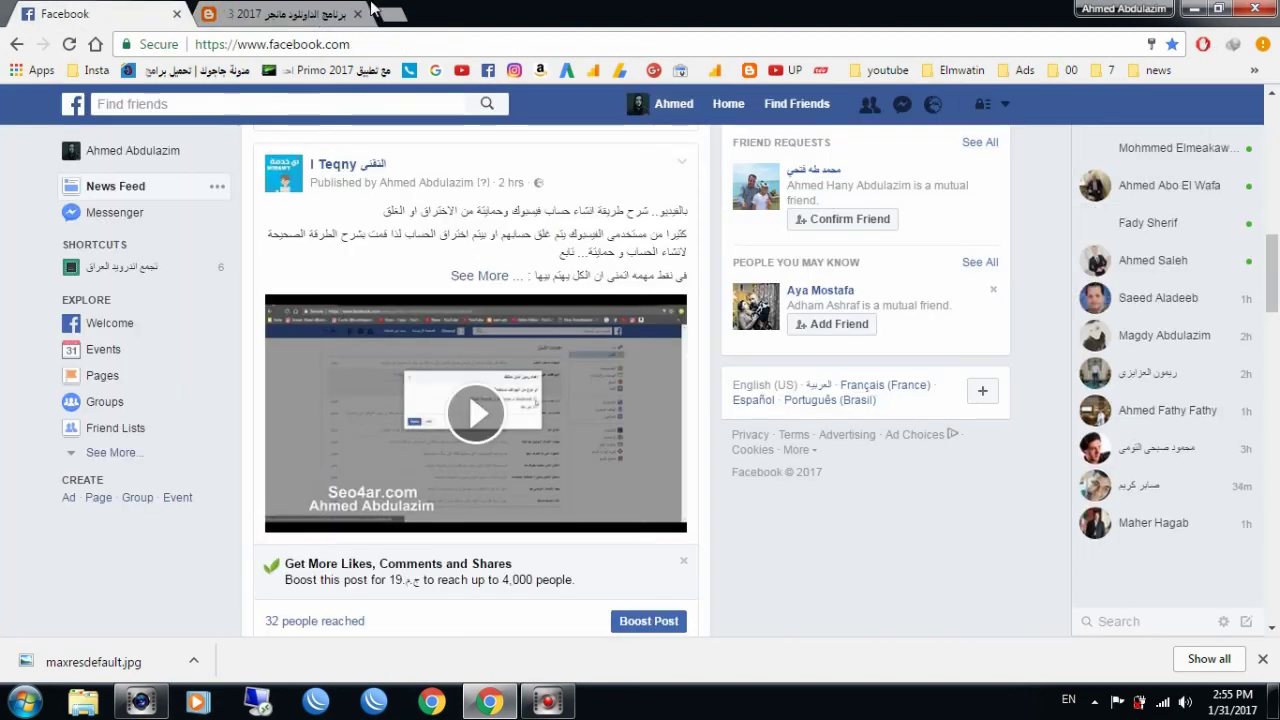
click(340, 14)
scroll(763, 297, down, 1)
click(95, 13)
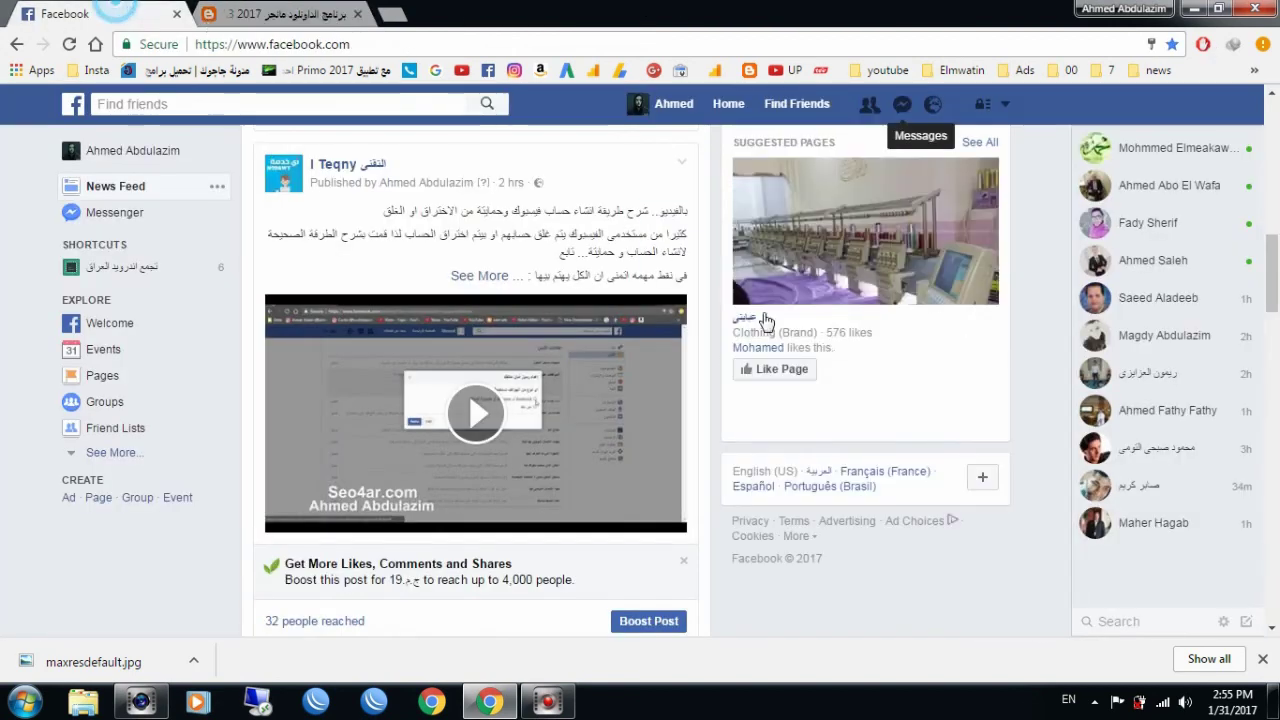
click(350, 163)
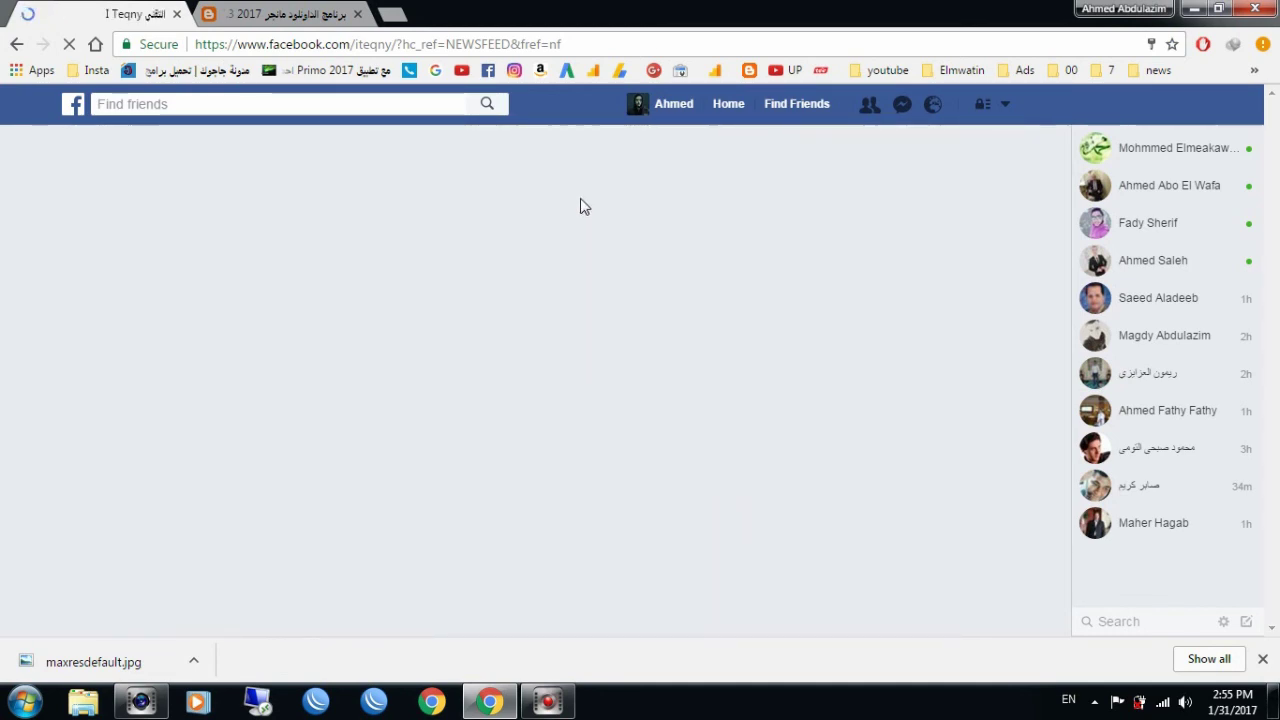
scroll(520, 332, down, 3)
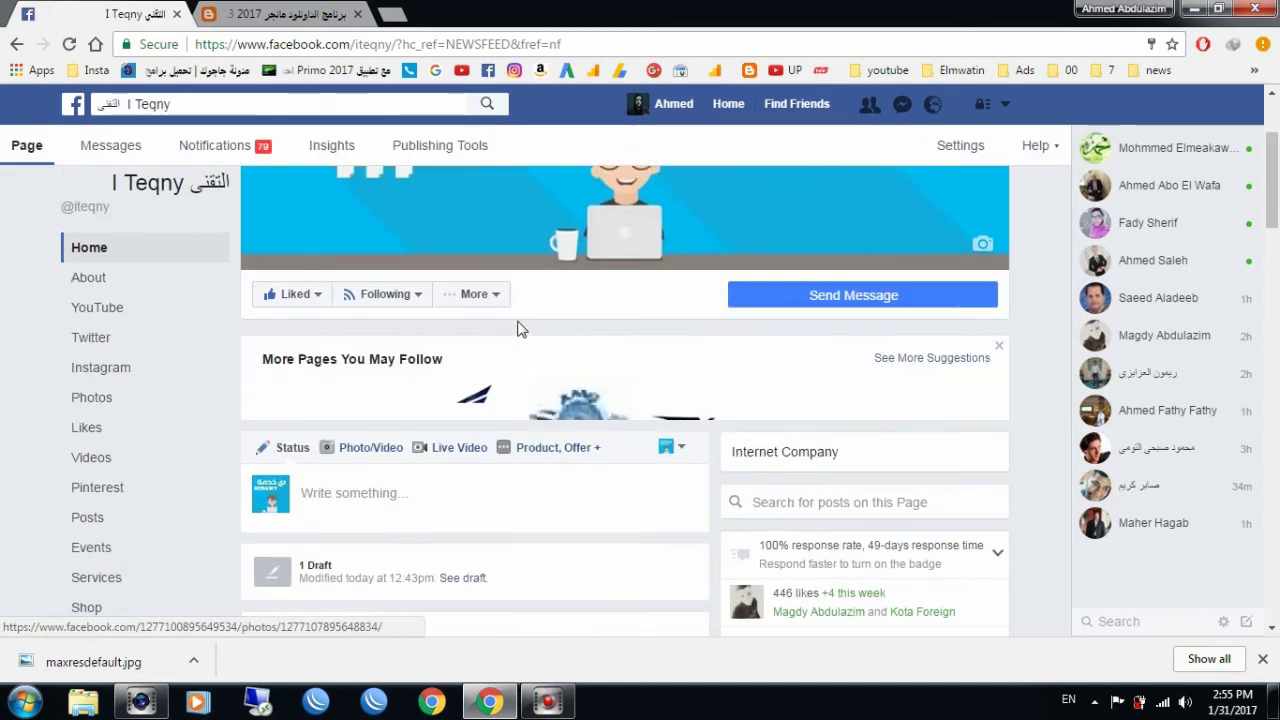
scroll(640, 368, down, 15)
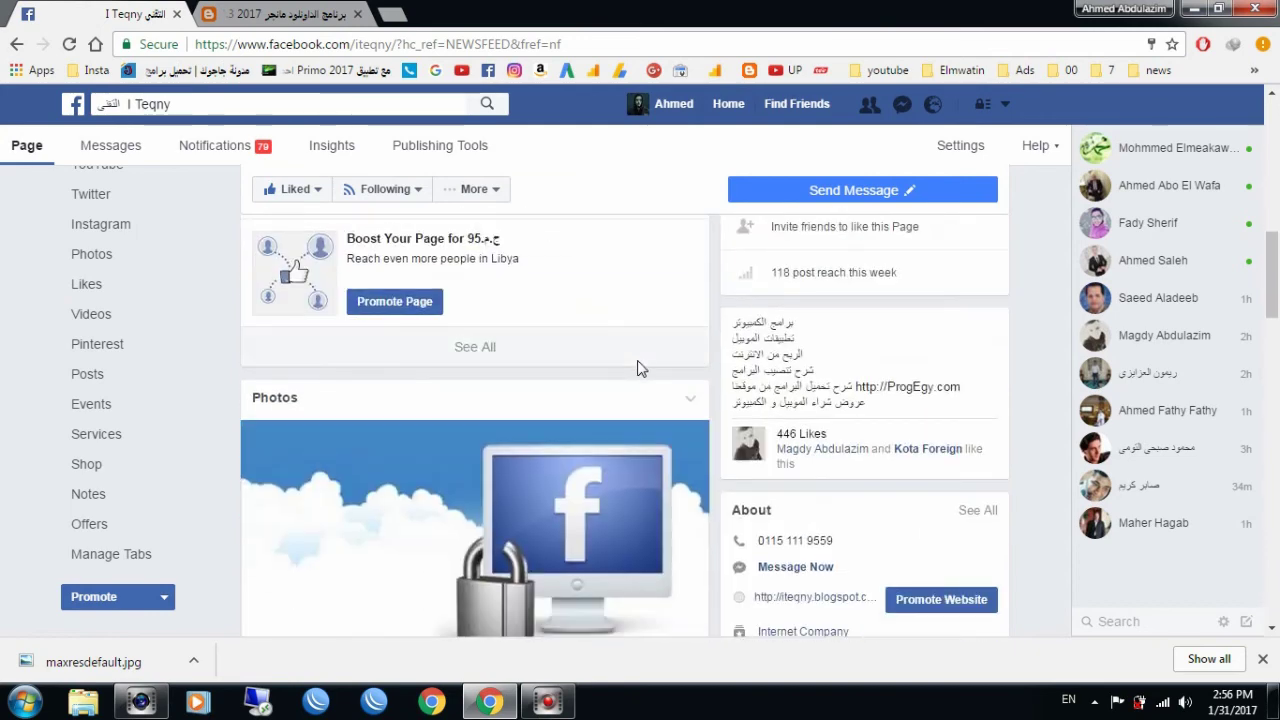
scroll(632, 368, down, 2)
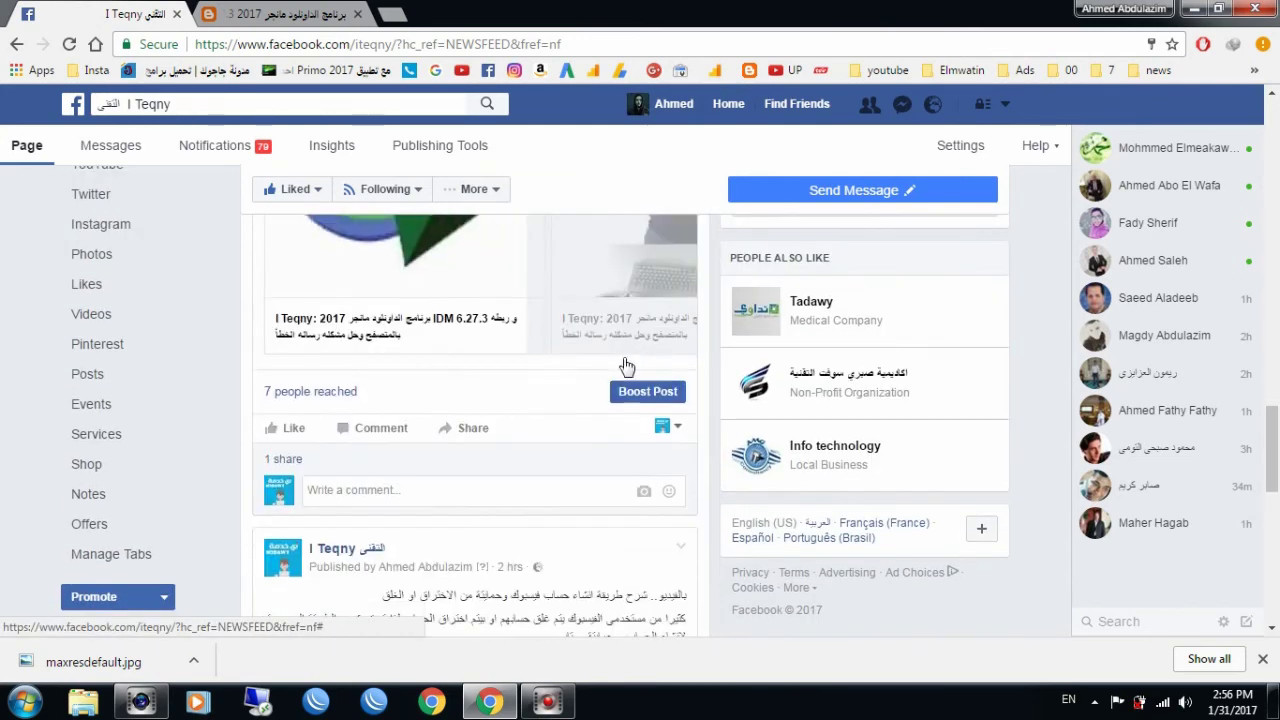
Open the account owner's Facebook profile, view the IDM post on its timeline, and highlight the profile's username in the address
click(668, 104)
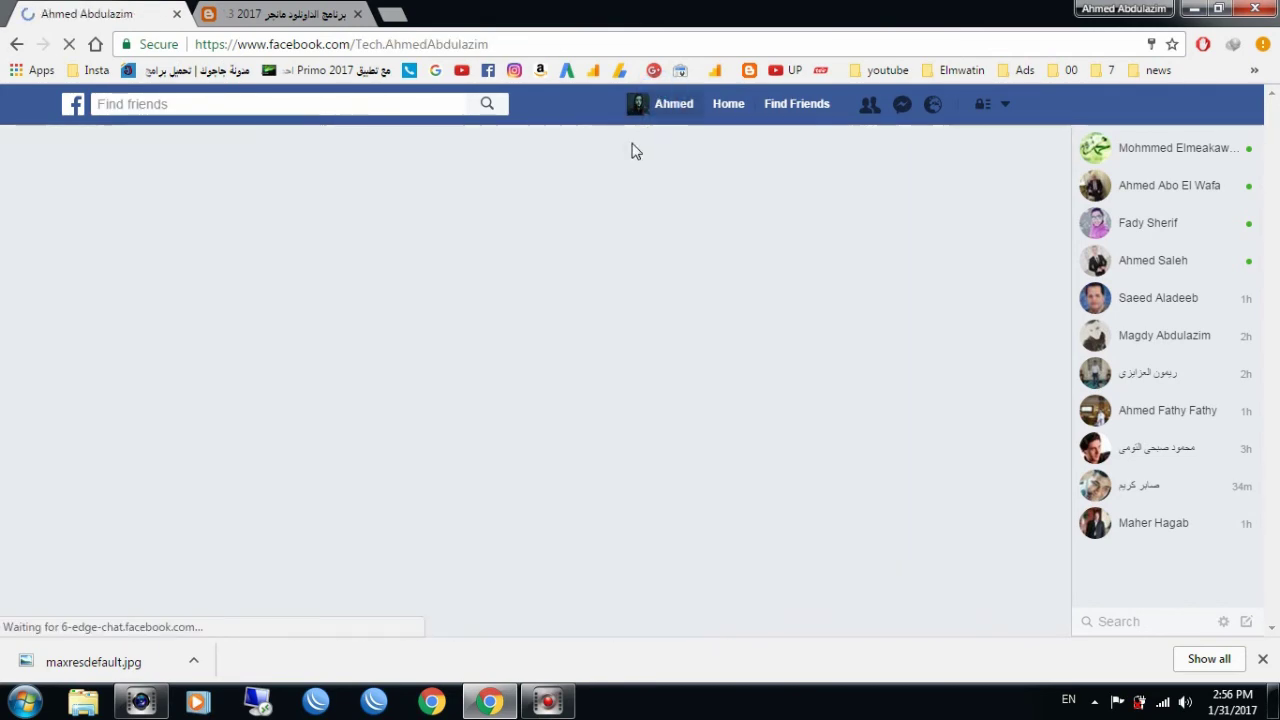
scroll(711, 200, down, 4)
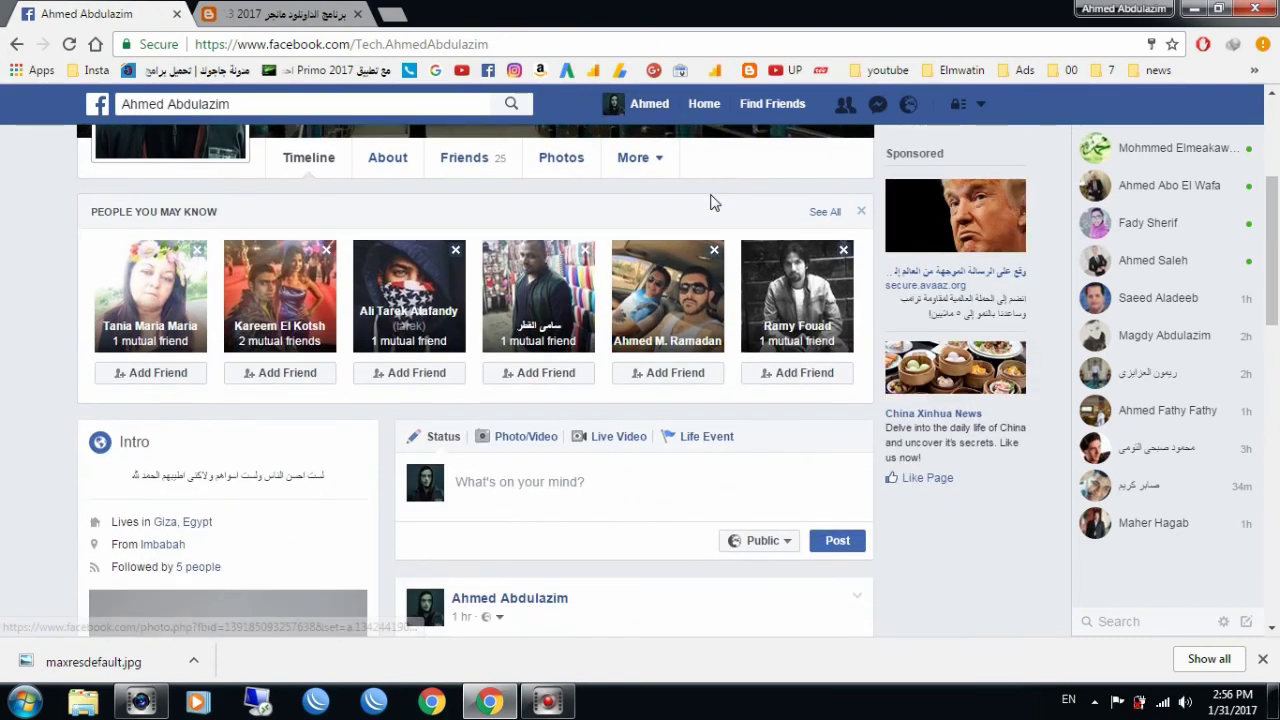
scroll(663, 289, down, 3)
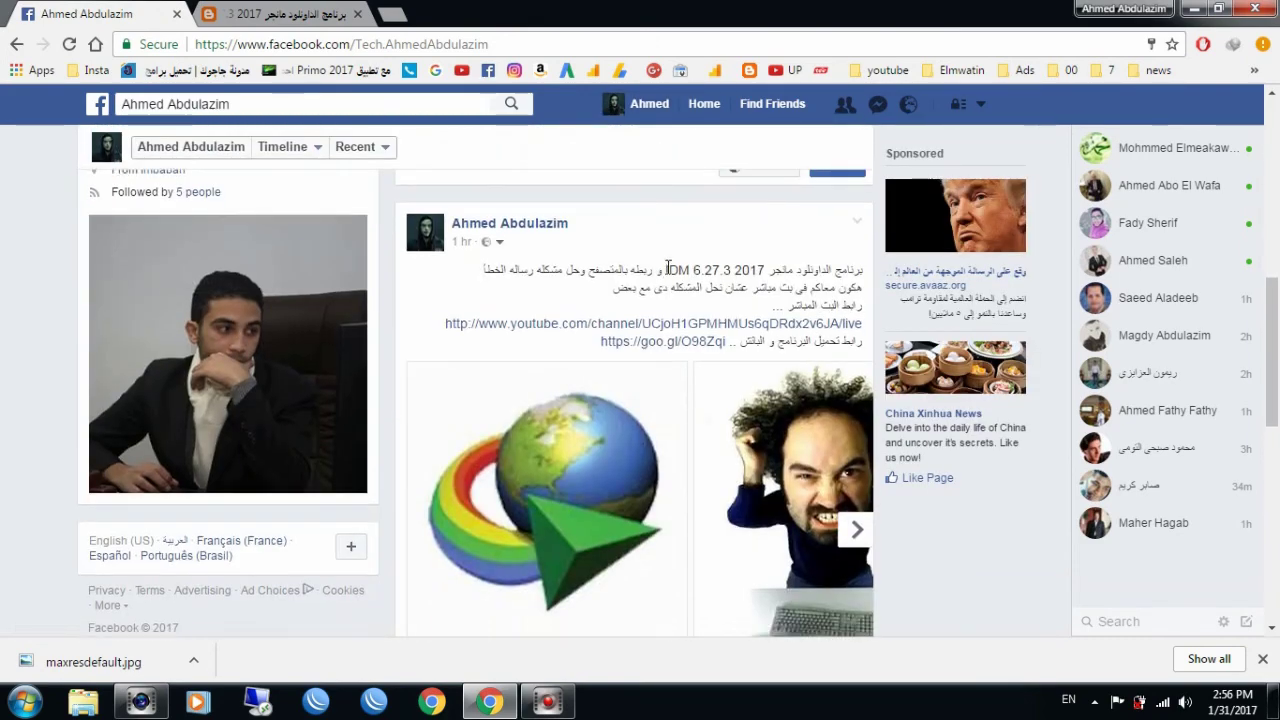
scroll(668, 272, up, 4)
scroll(668, 272, up, 4)
drag(360, 46, 694, 43)
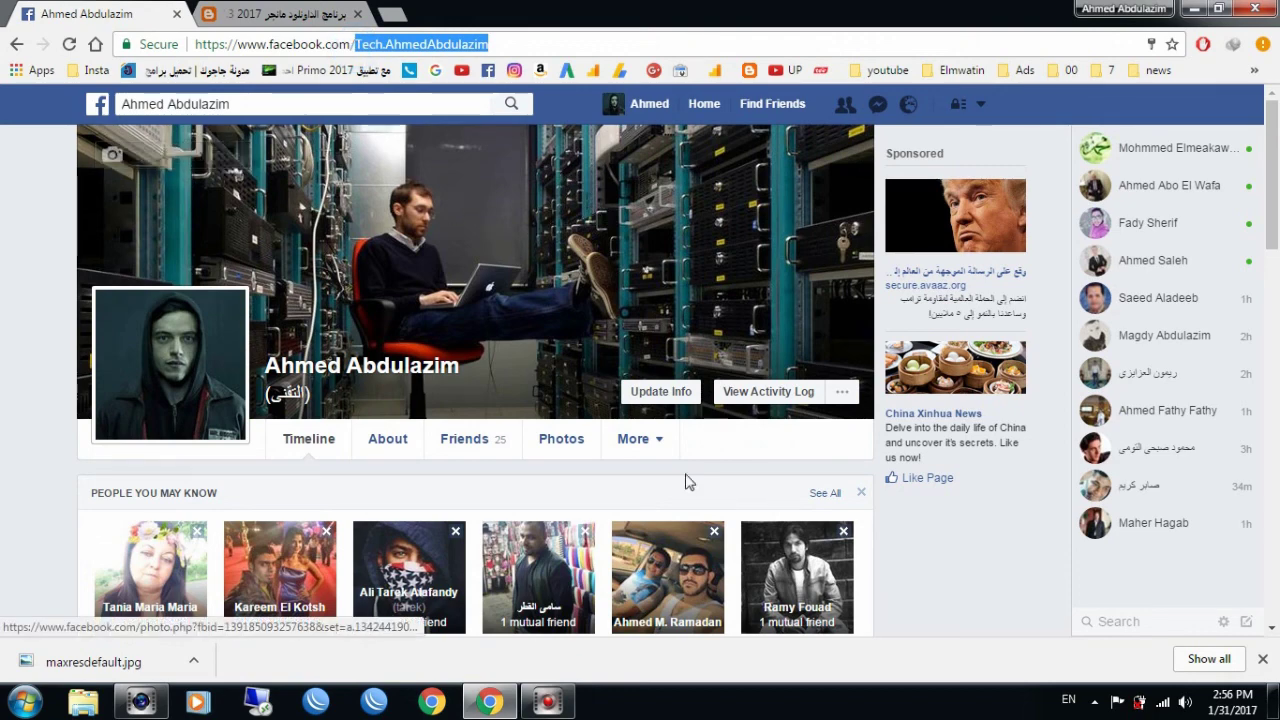